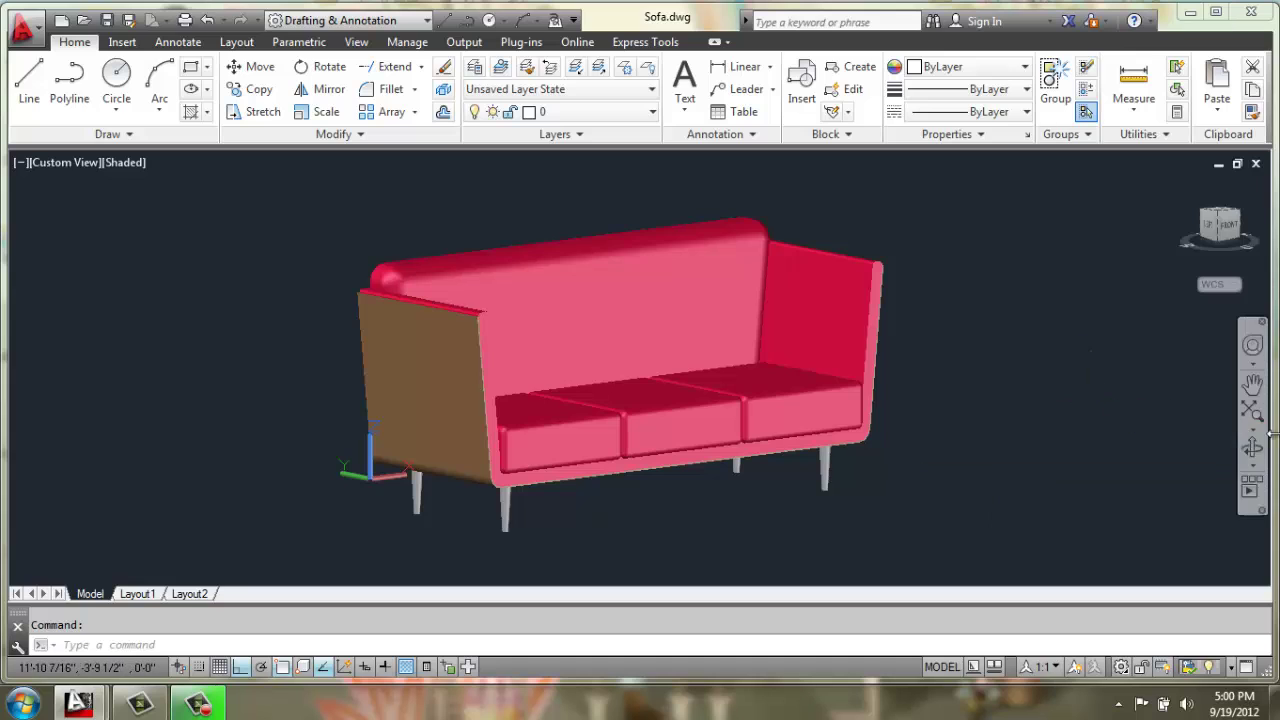
Step: Orbit the finished pink sofa model to view it from a different angle
click(1252, 448)
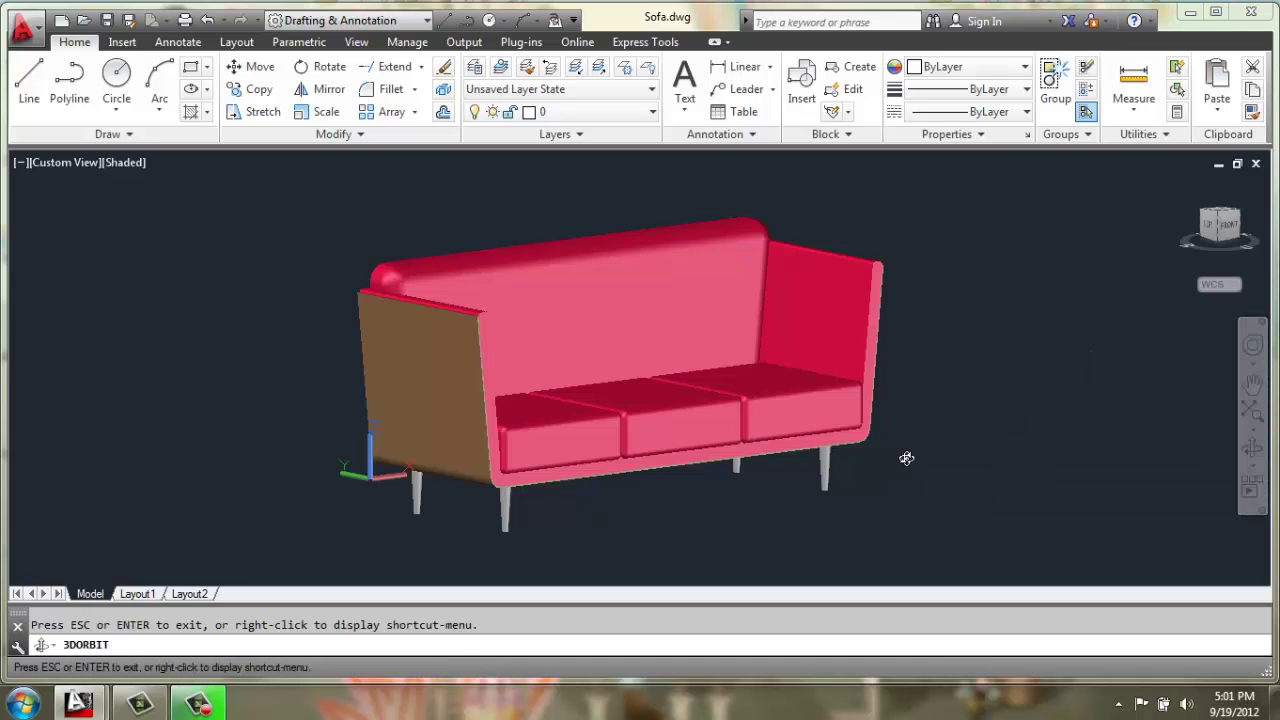
mouse_move(924, 362)
mouse_down()
mouse_move(880, 417)
mouse_move(800, 432)
mouse_move(709, 374)
mouse_move(528, 347)
mouse_move(771, 346)
mouse_move(806, 329)
mouse_move(860, 263)
mouse_move(894, 291)
mouse_move(913, 371)
mouse_move(891, 386)
mouse_move(789, 366)
mouse_move(770, 382)
mouse_move(917, 354)
mouse_move(912, 373)
mouse_up()
key(Escape)
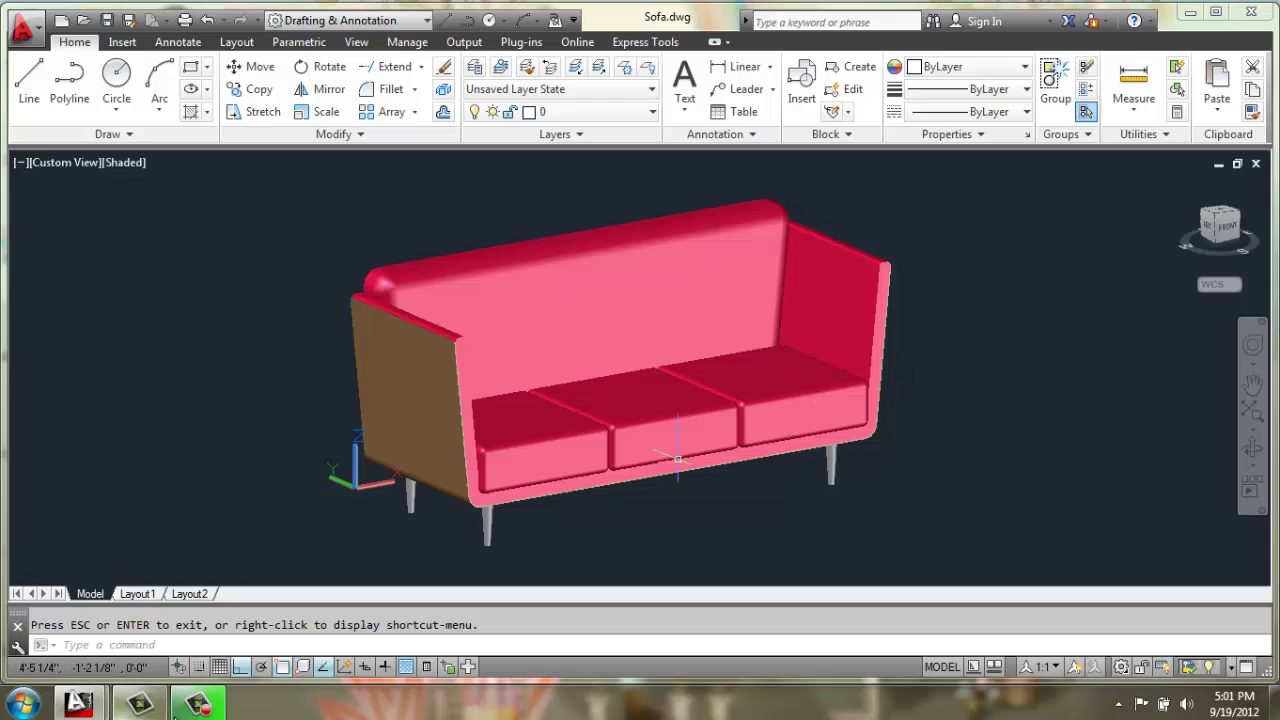
Step: Switch to Drawing2 and erase the leftover objects in it
mouse_move(105, 708)
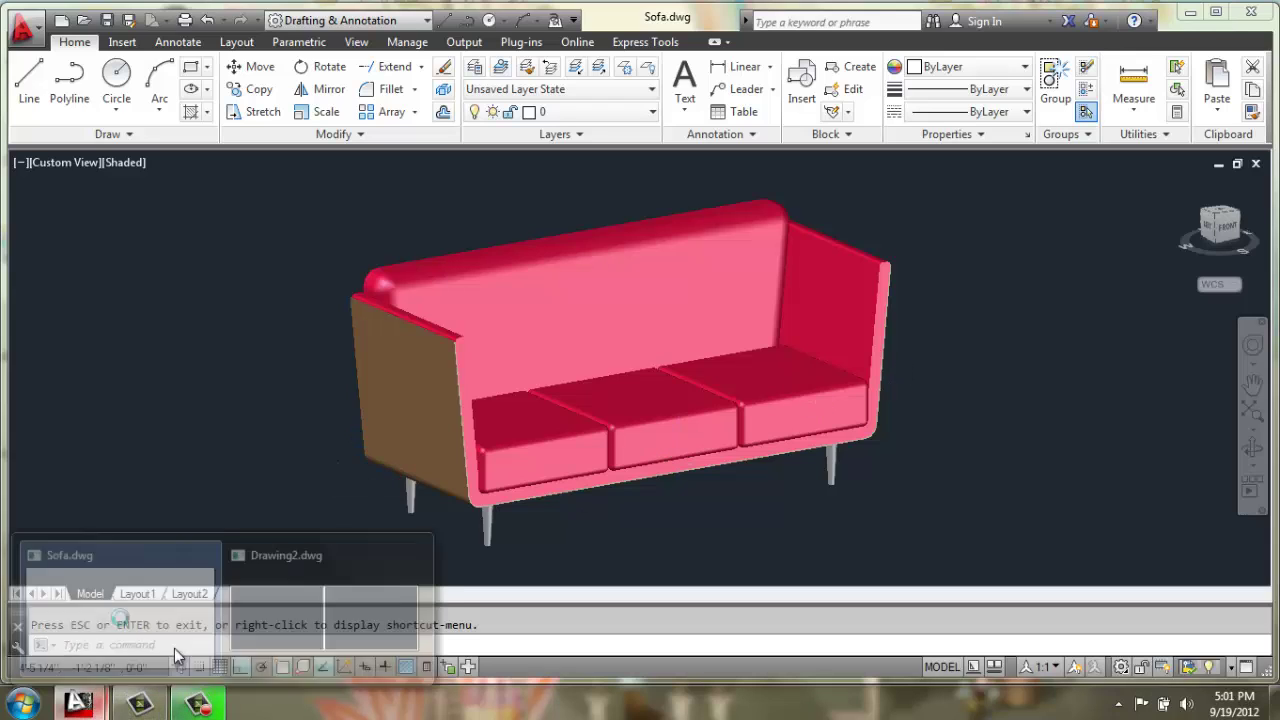
click(277, 570)
key(Delete)
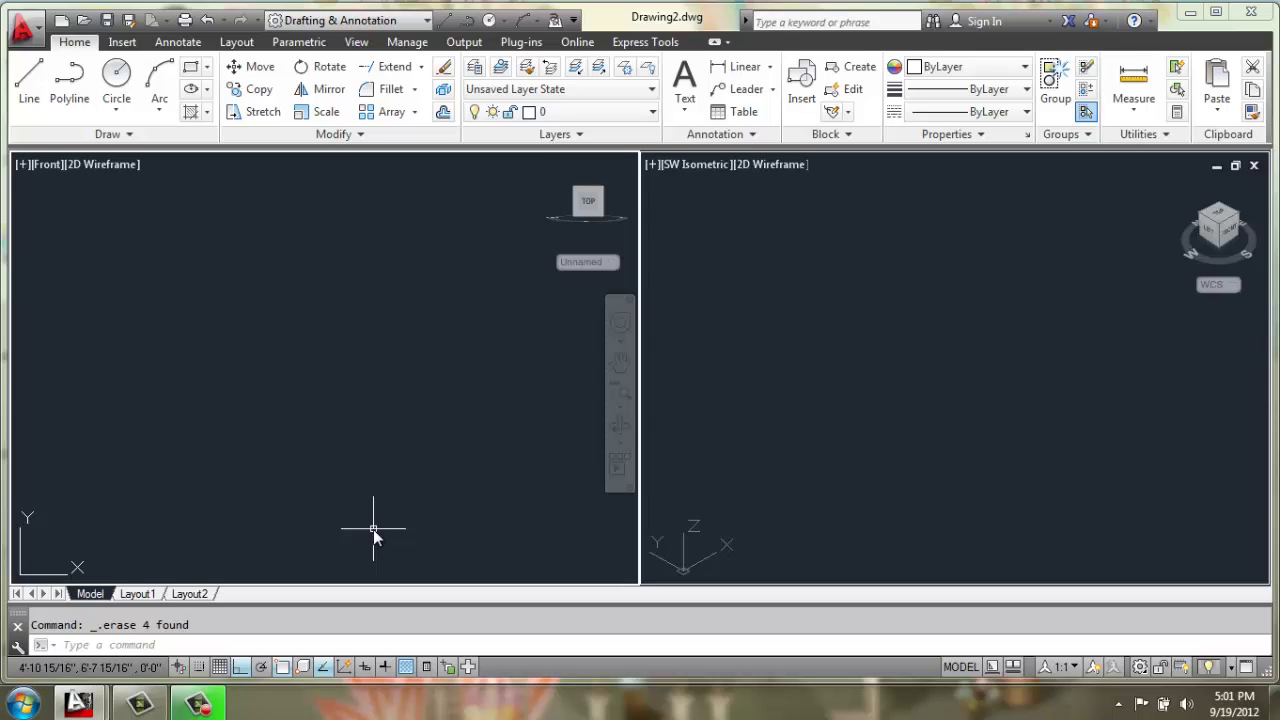
Step: Draw the 84-inch horizontal base line and center it in the front view
click(29, 80)
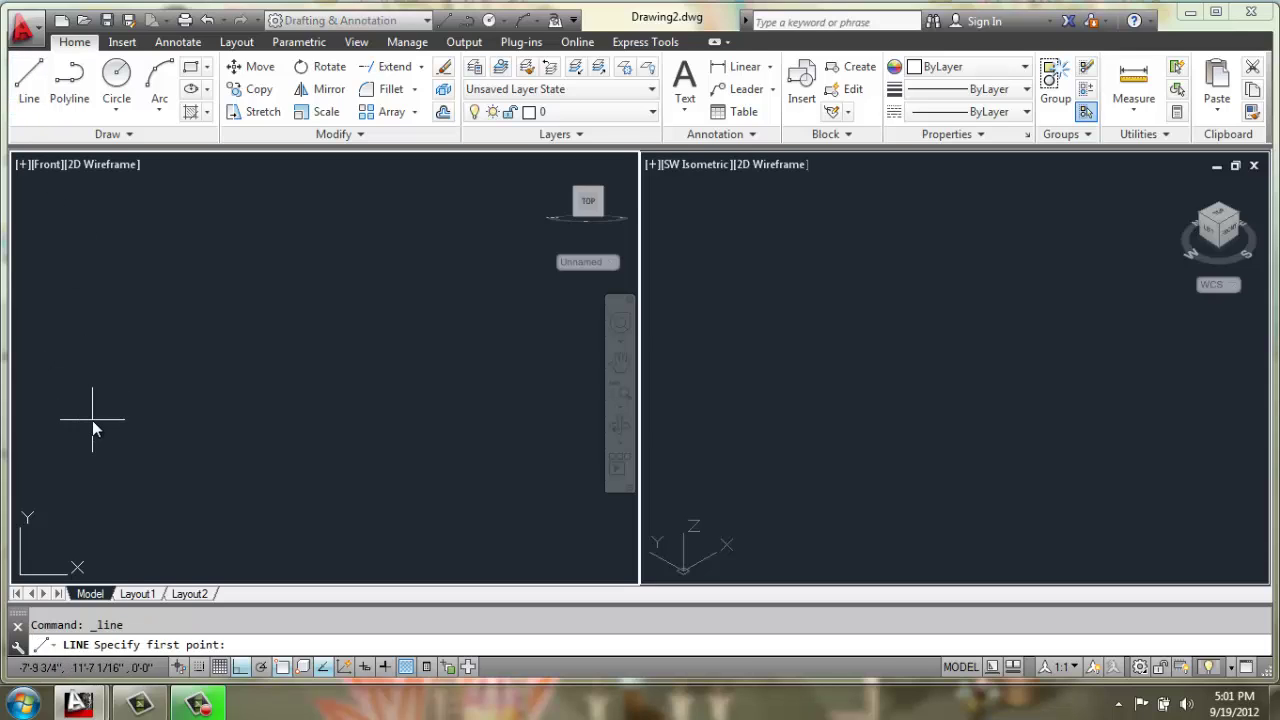
click(88, 475)
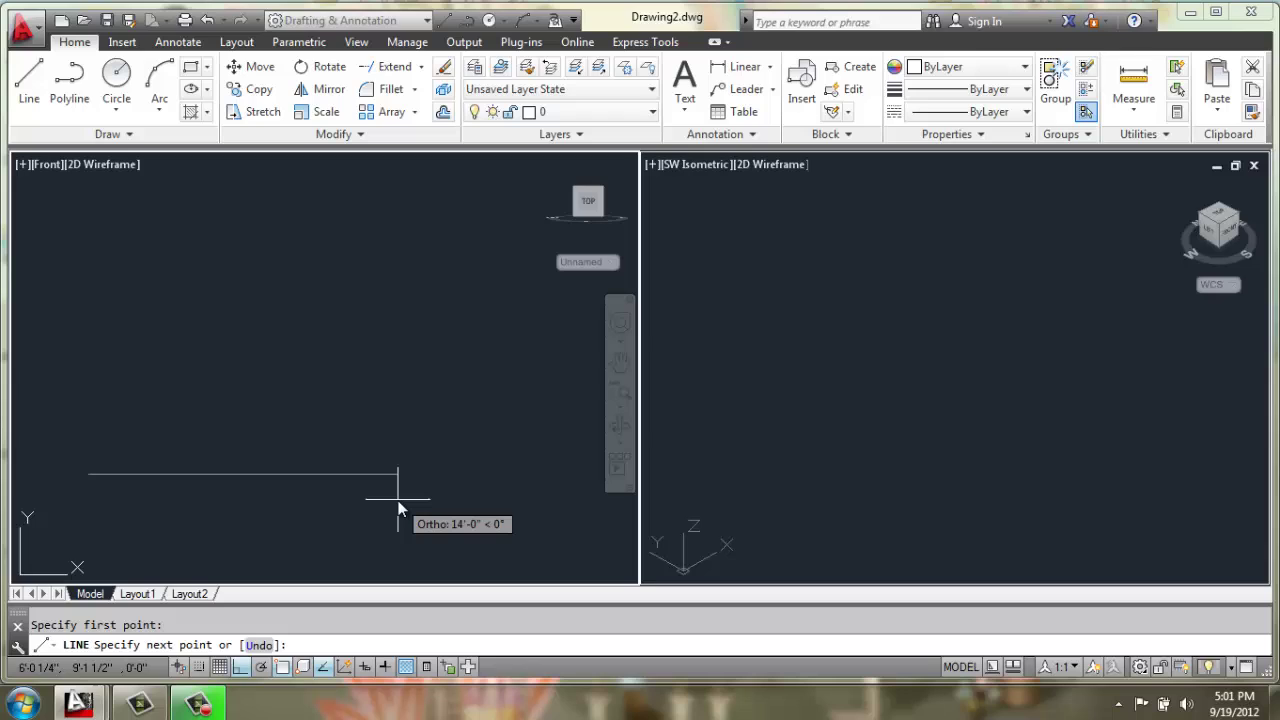
key(Return)
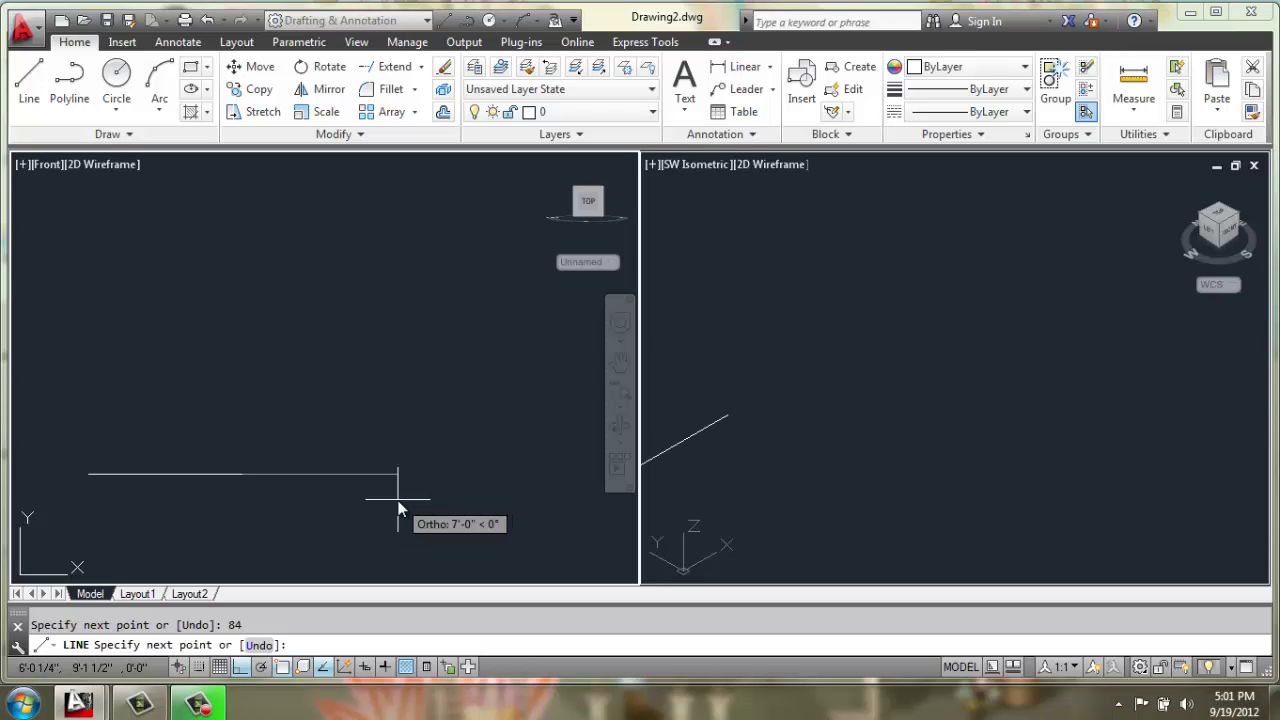
key(Return)
middle_drag(206, 493, 334, 487)
Step: Draw 29-inch vertical lines up from both ends of the base line
click(29, 82)
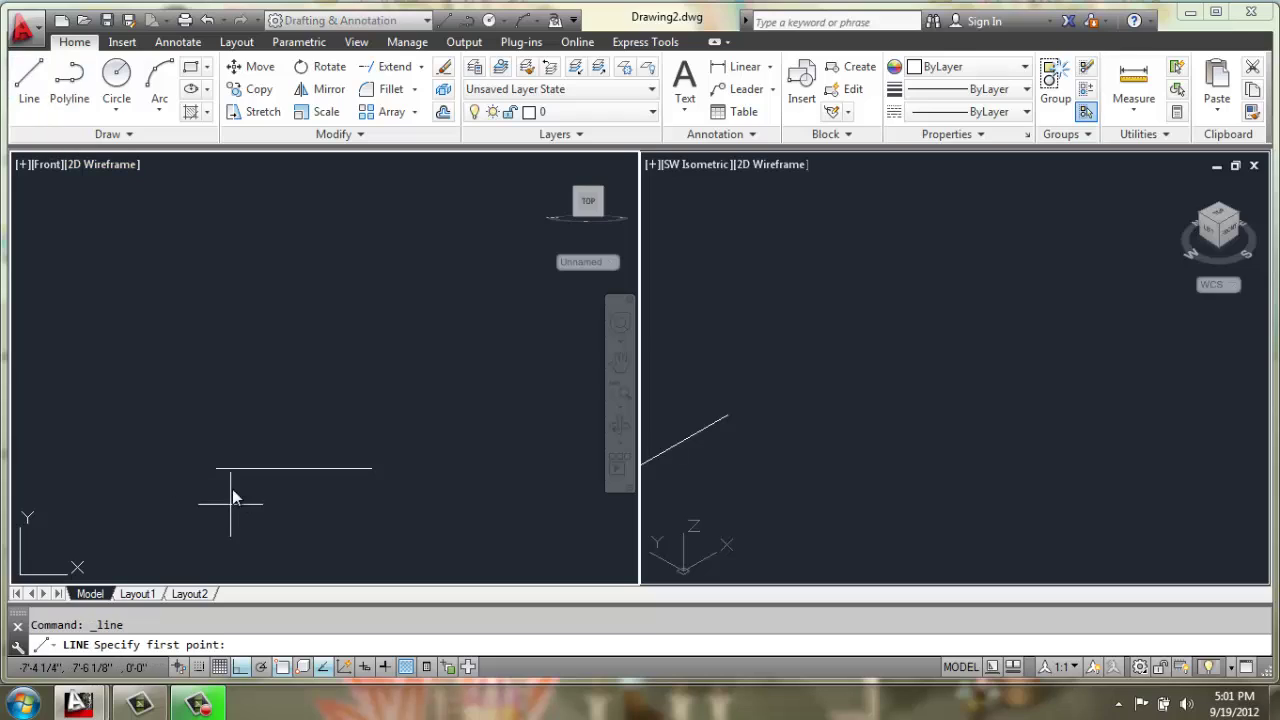
click(218, 467)
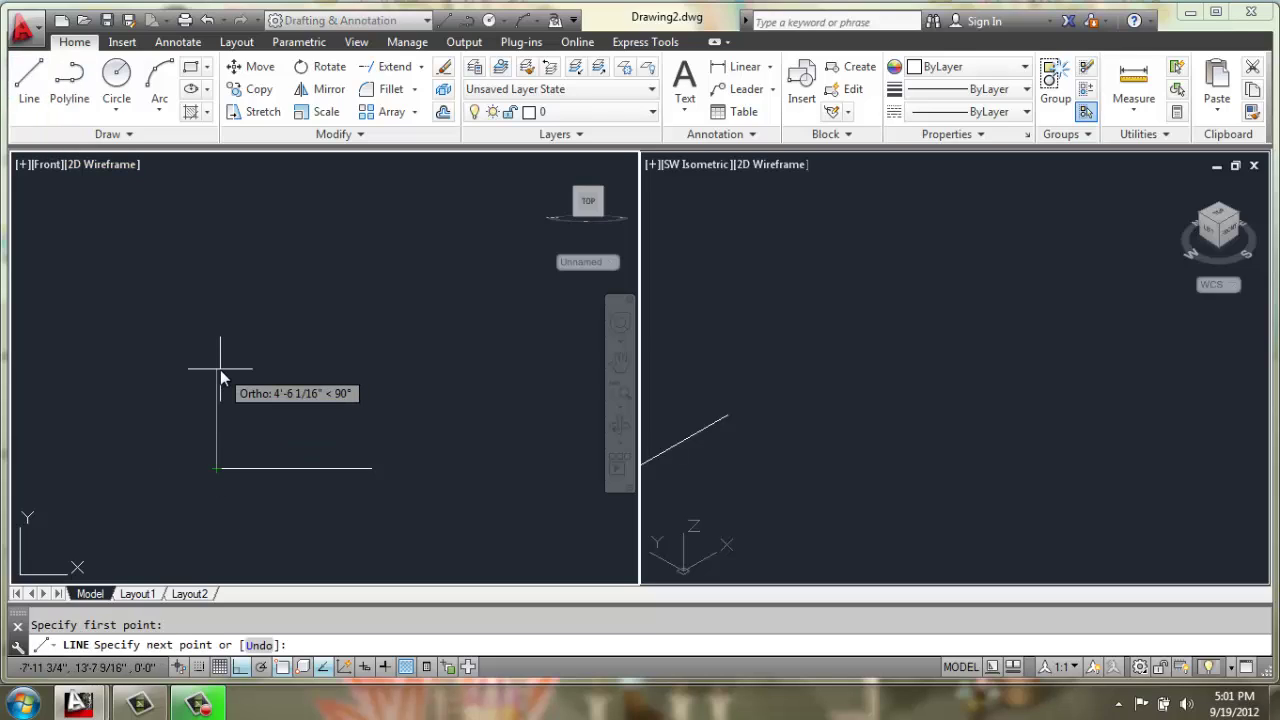
text(29)
key(Return)
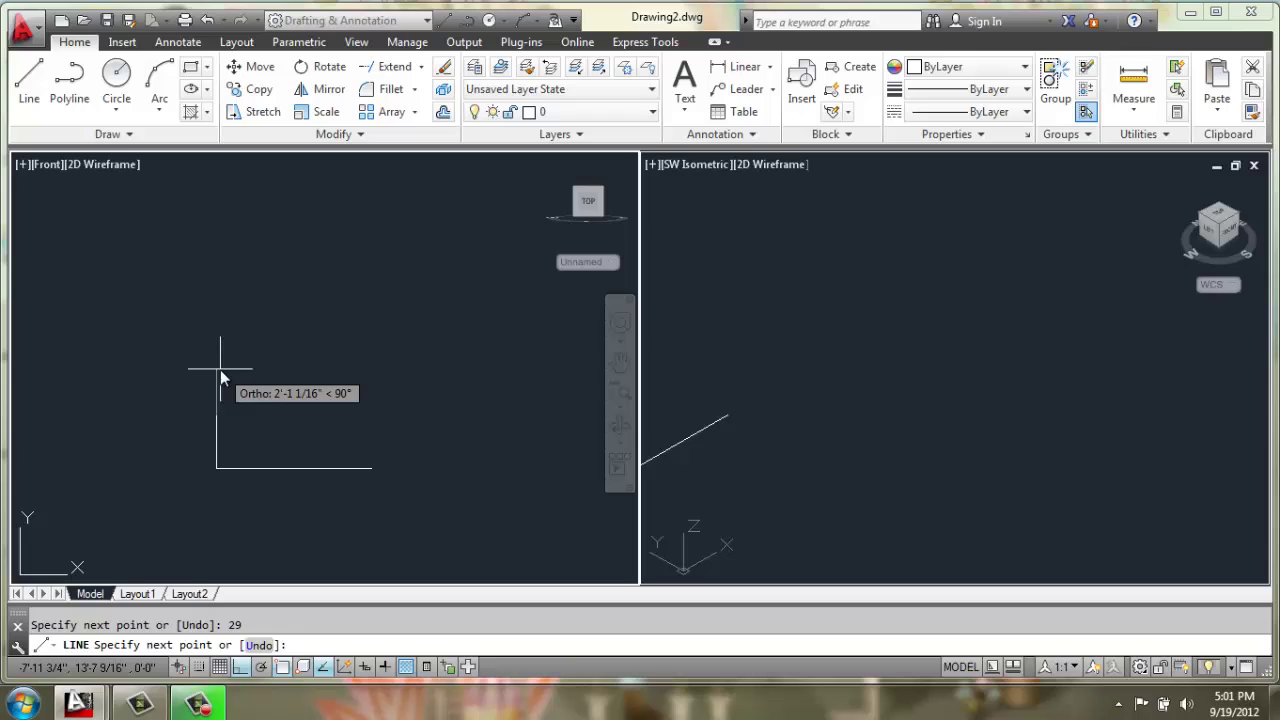
key(Return)
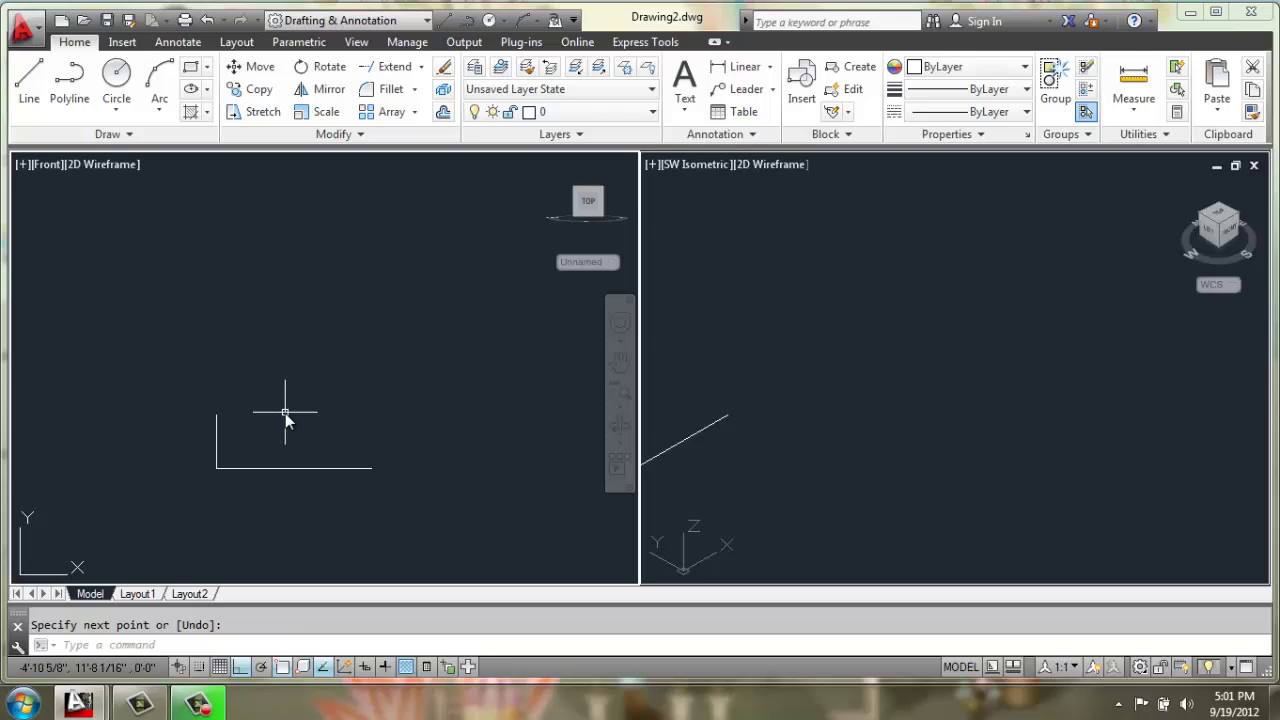
key(Return)
click(371, 468)
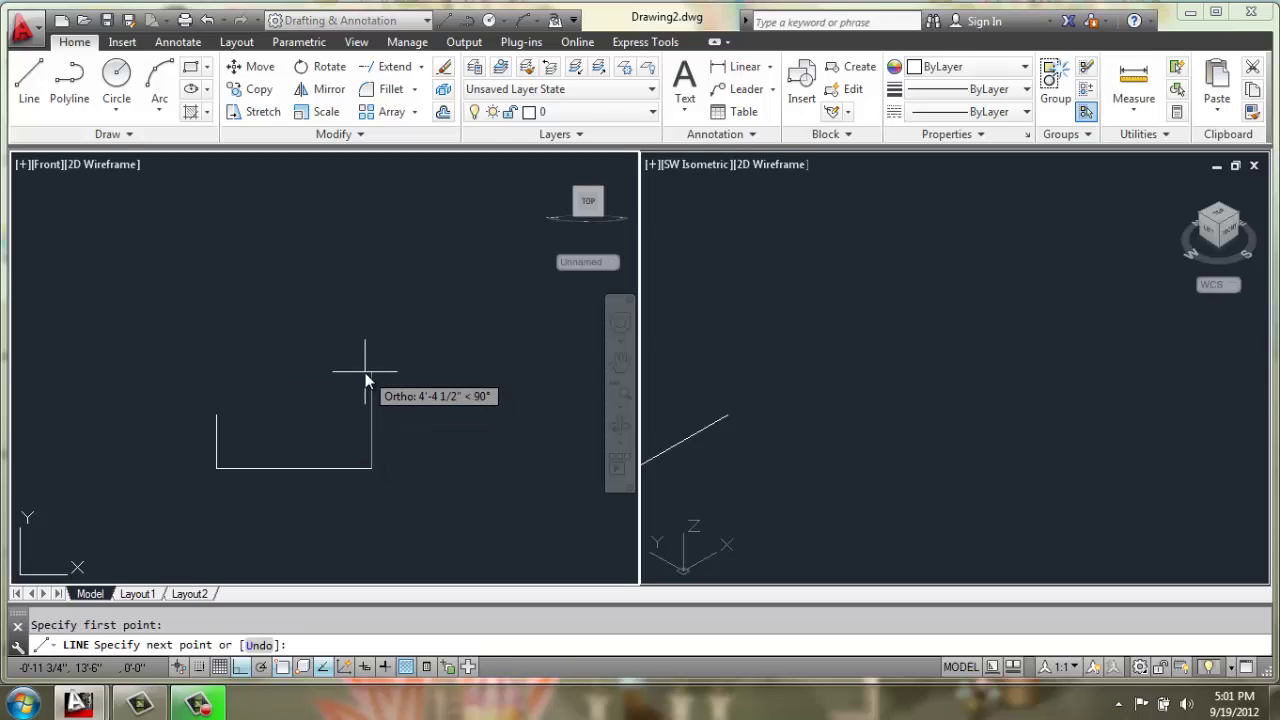
text(29)
key(Return)
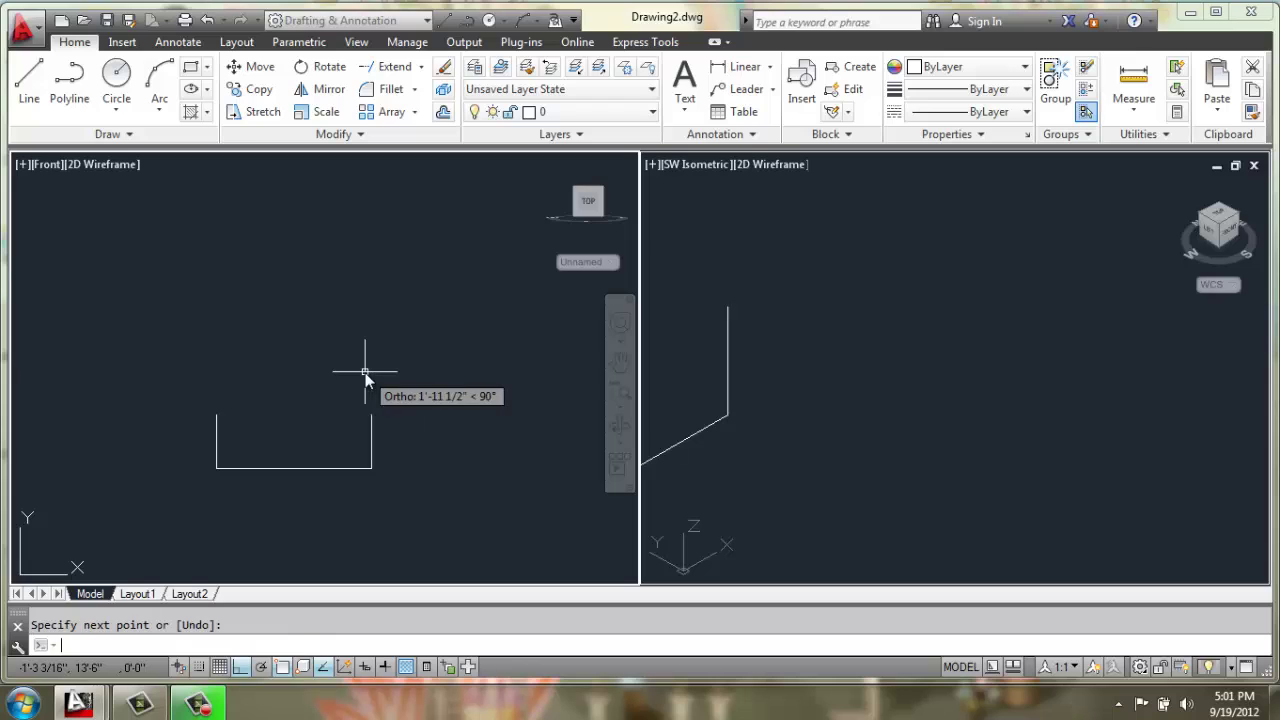
key(Return)
scroll(314, 478, up, 4)
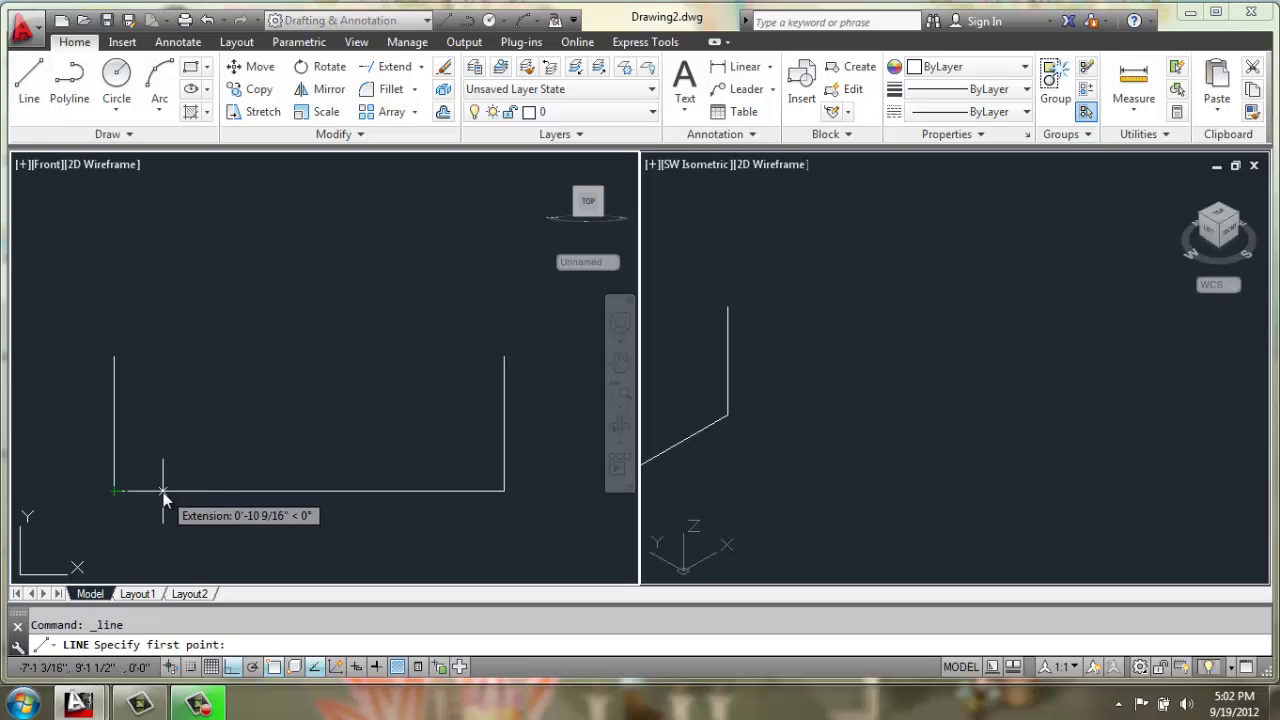
Step: Draw slanted lines from 3 inches inside each base corner to the vertical tops
text(3)
key(Return)
click(114, 358)
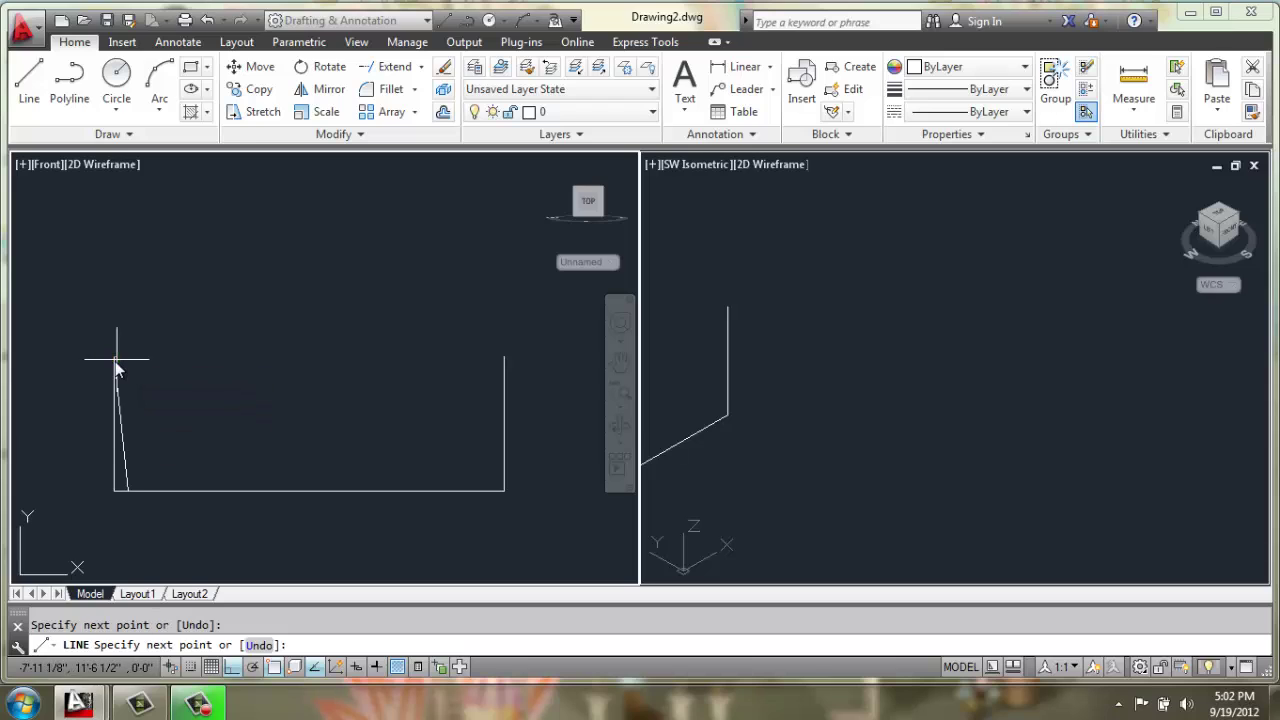
key(Return)
key(Return)
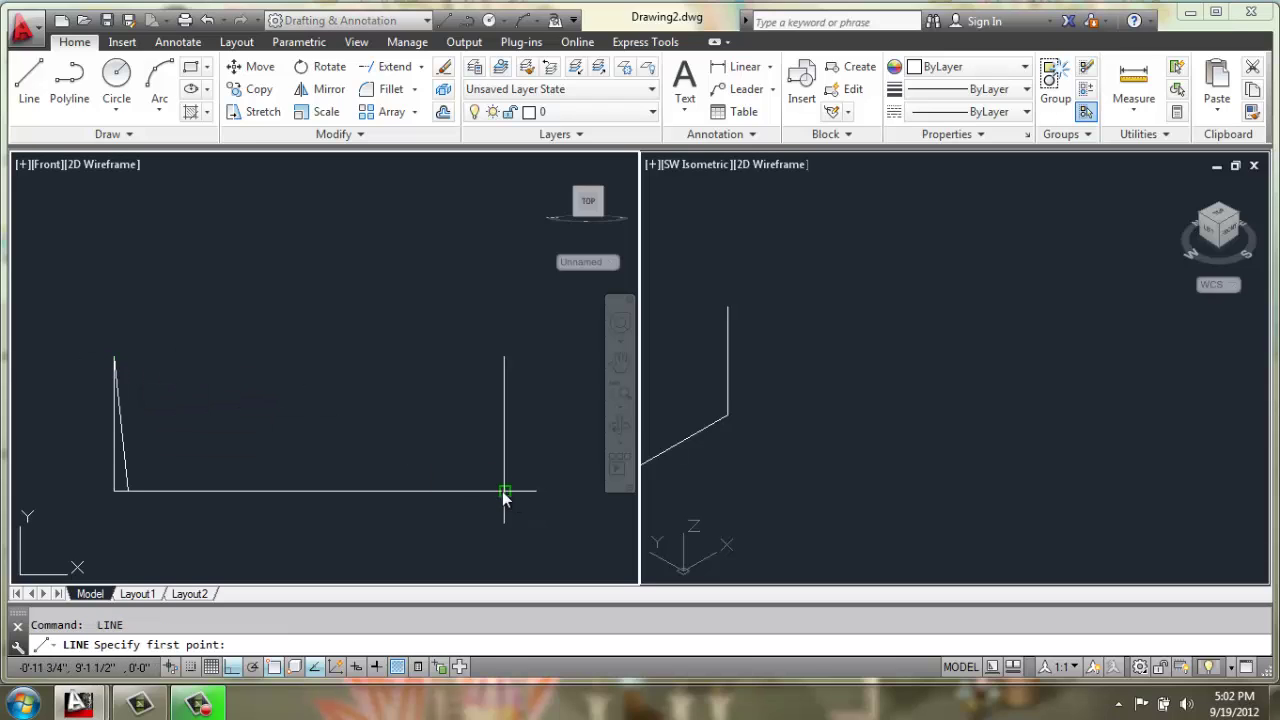
text(3)
key(Return)
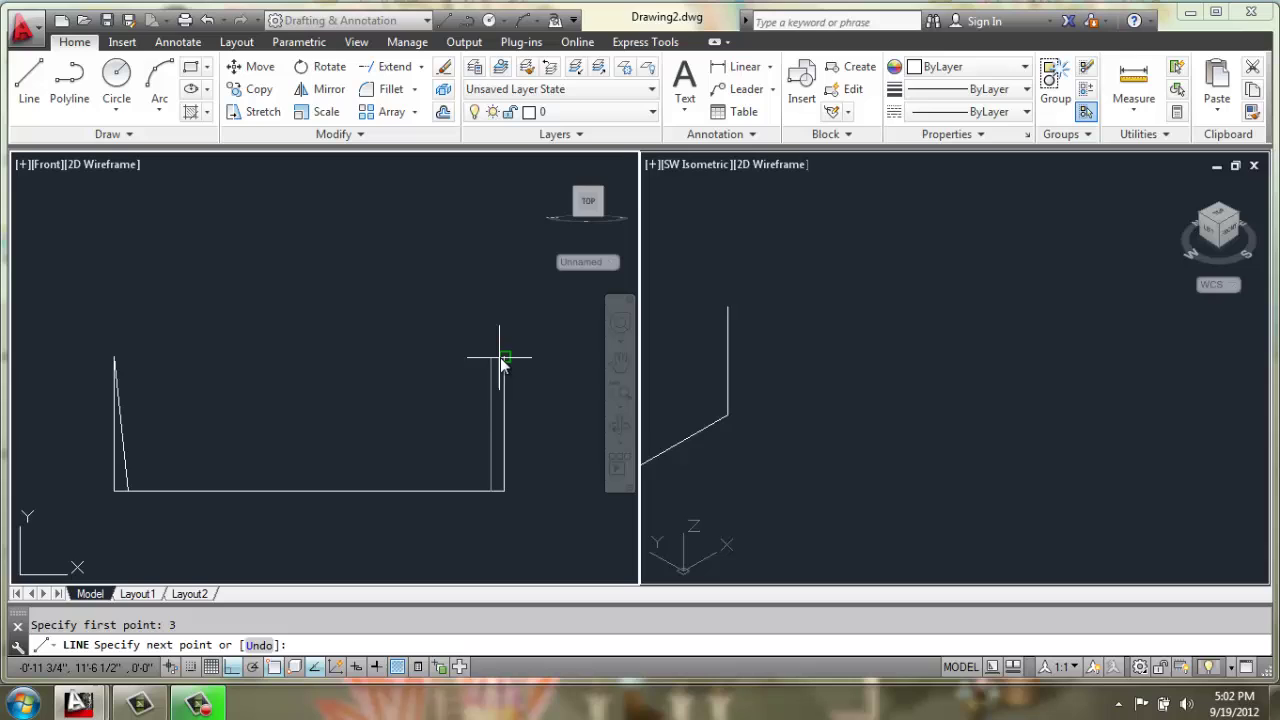
click(504, 358)
Step: Trim the base line's overhang beyond the slanted sides
key(Return)
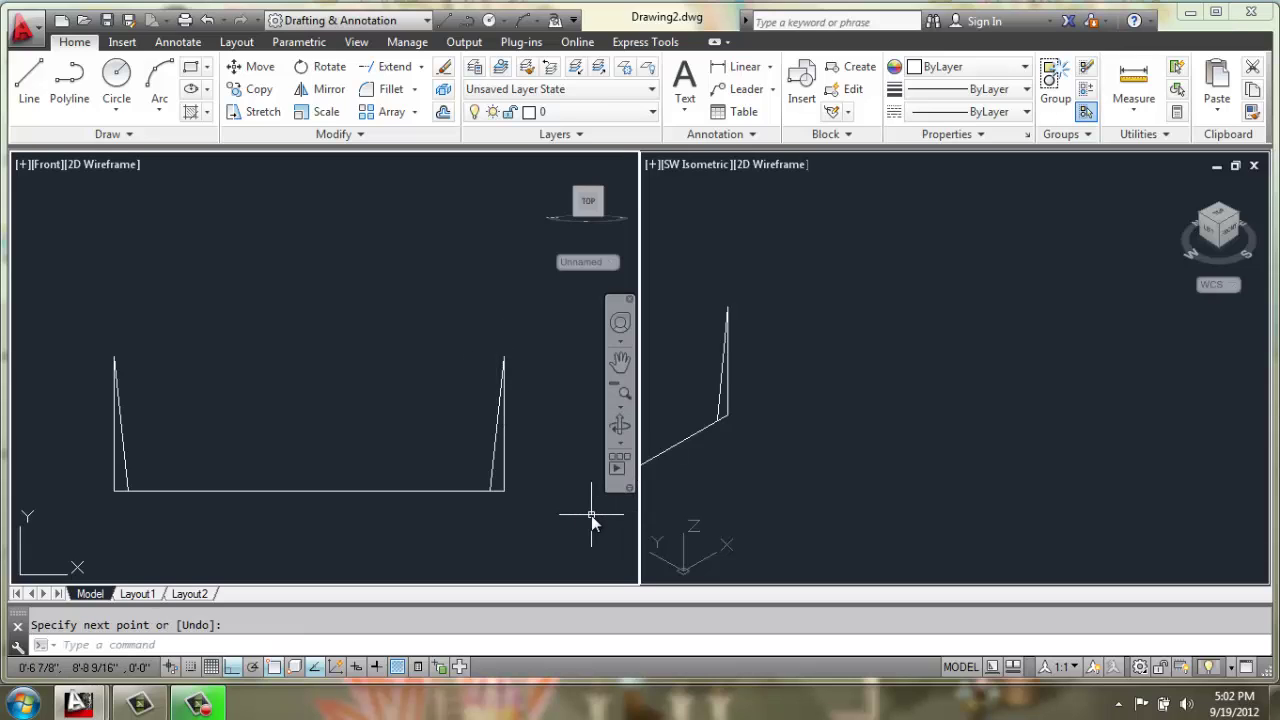
key(Escape)
text(tr)
key(Return)
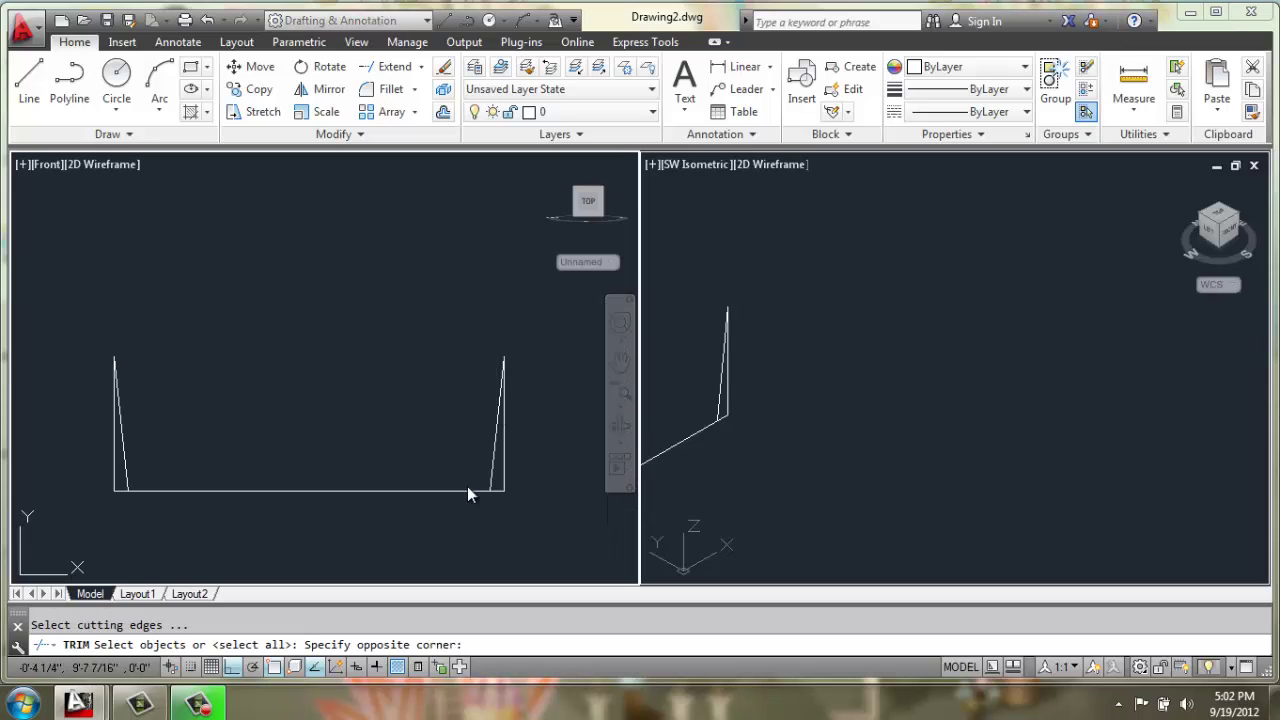
click(541, 463)
click(95, 536)
key(Return)
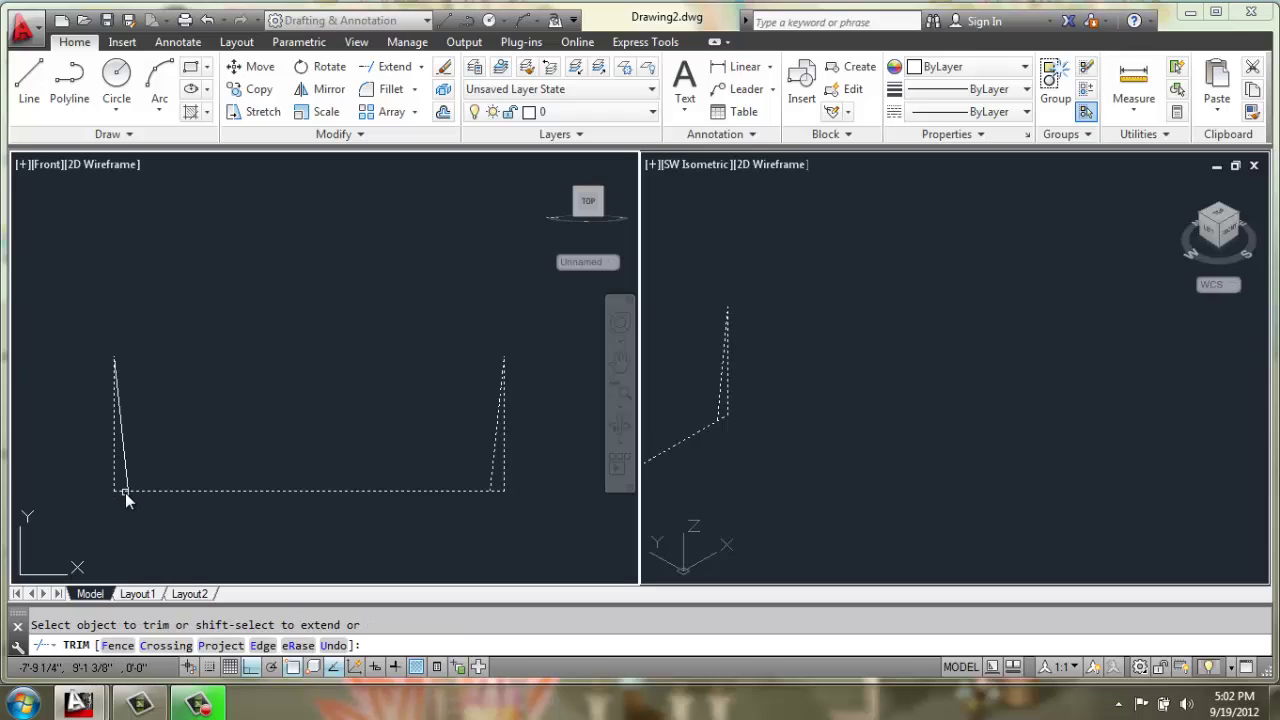
click(121, 491)
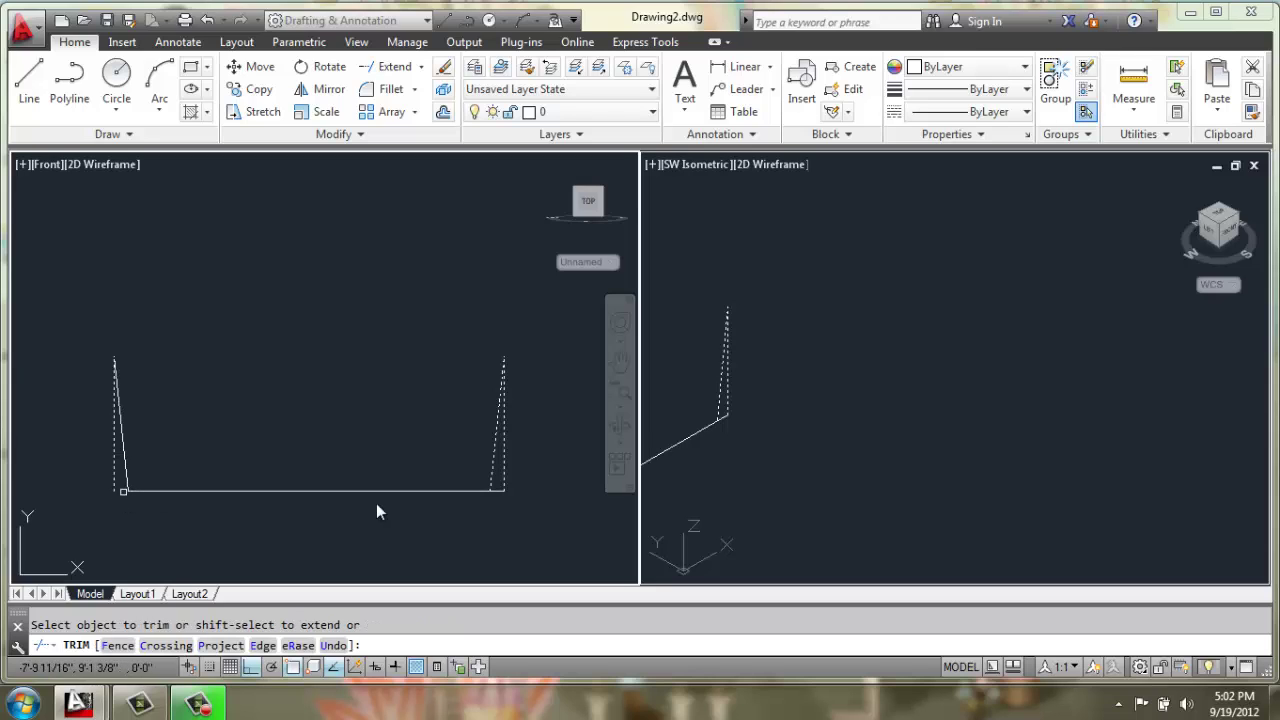
Step: Erase both original vertical lines, leaving the tapered profile
key(Return)
click(503, 488)
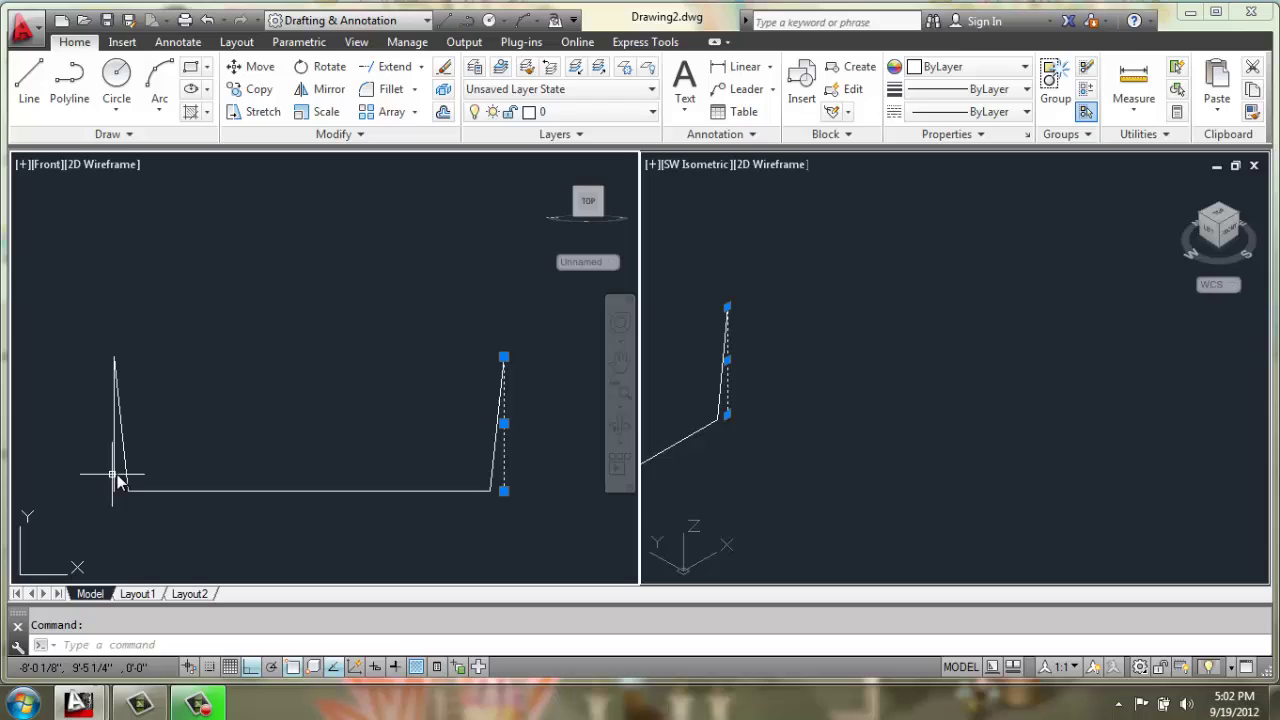
click(116, 480)
click(108, 479)
text(e)
key(Return)
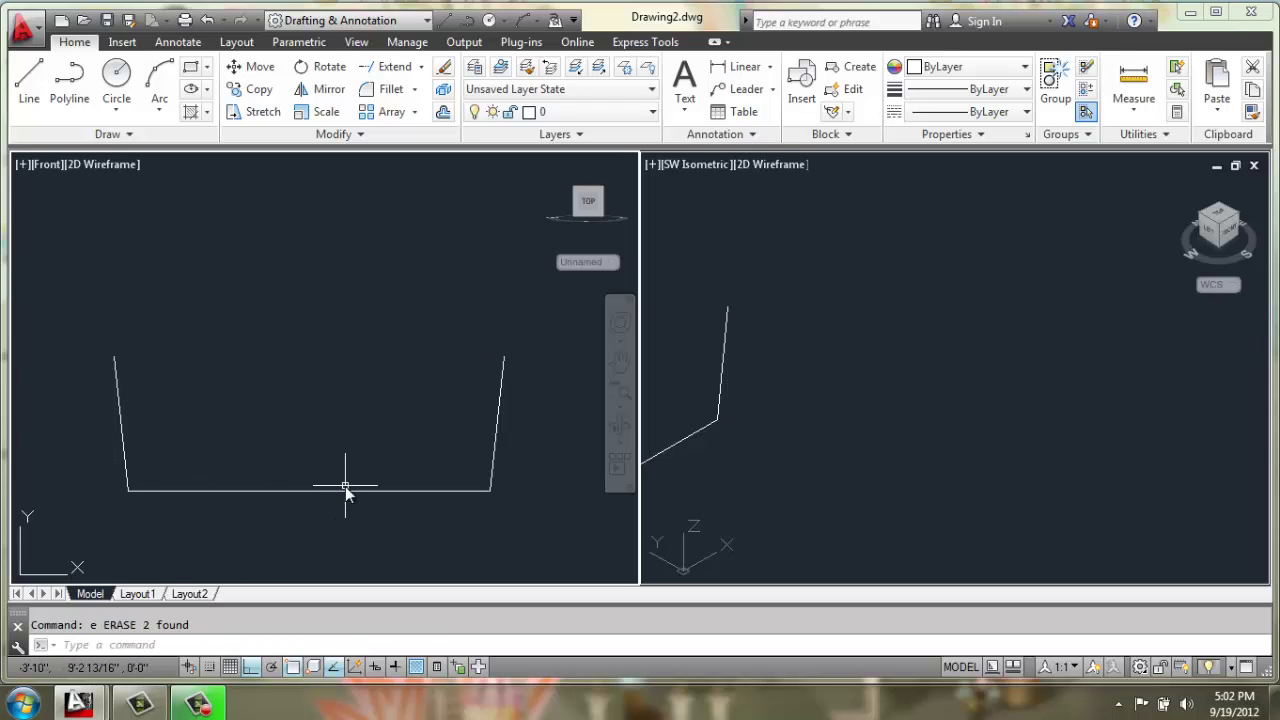
scroll(345, 486, down, 4)
middle_drag(343, 437, 328, 488)
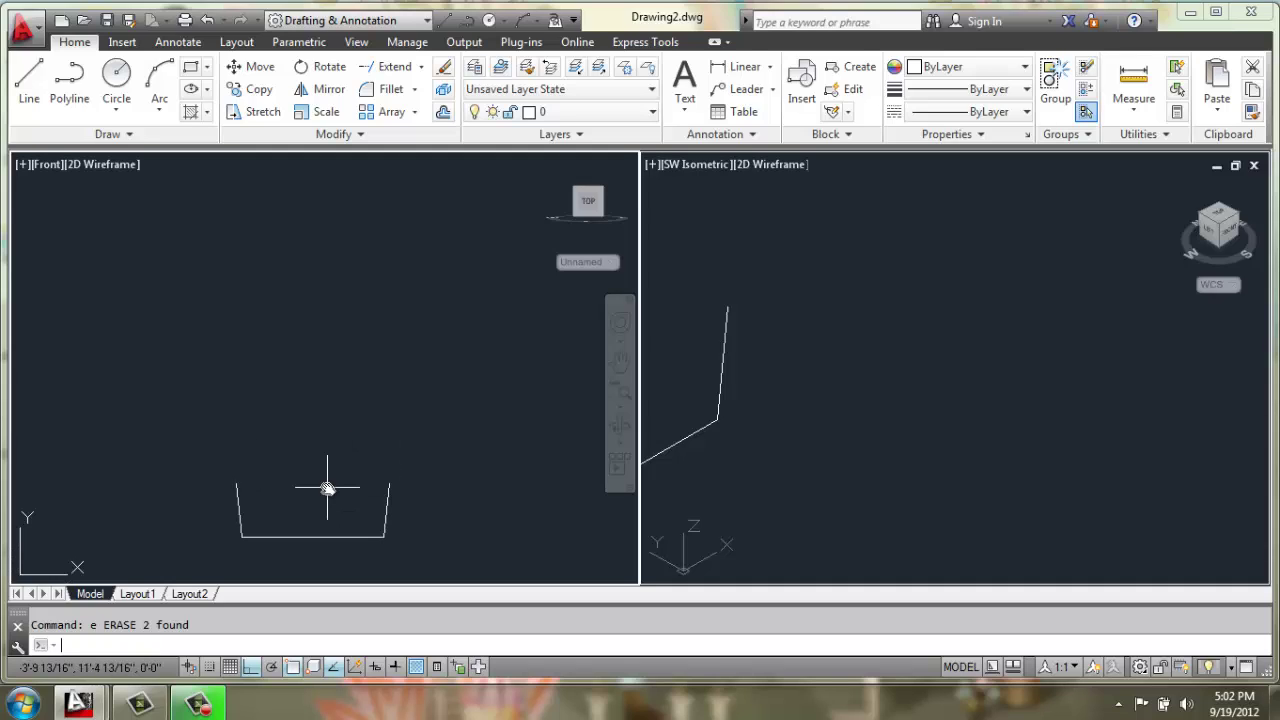
Step: Copy the three-line tapered profile three times, stacked straight above the original from its bottom midpoint
key(Escape)
text(c)
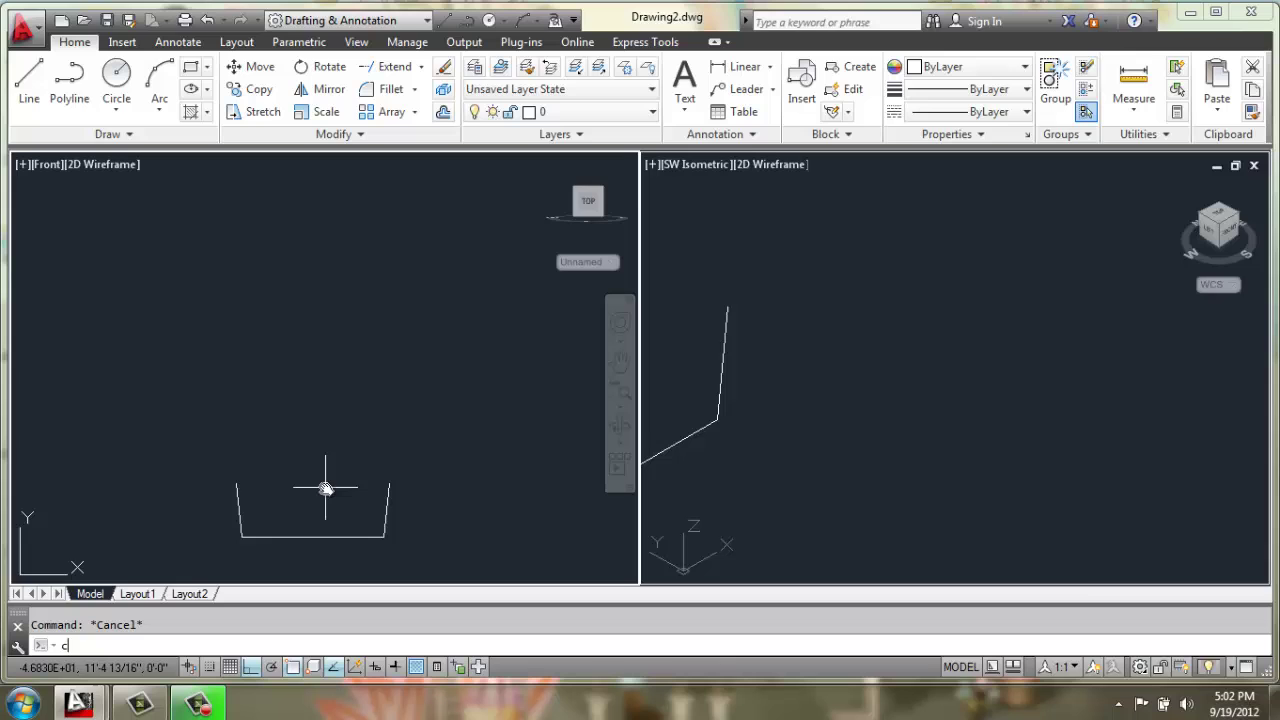
text(o)
key(Return)
click(400, 467)
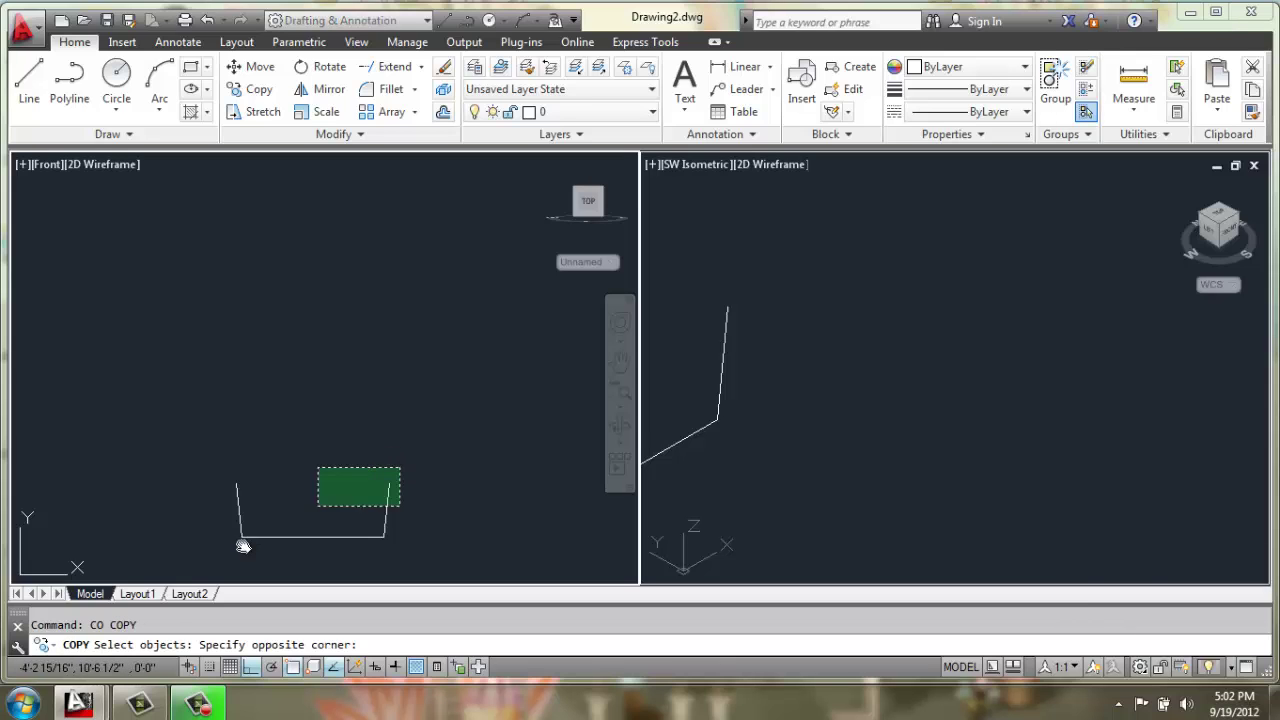
click(243, 546)
key(Return)
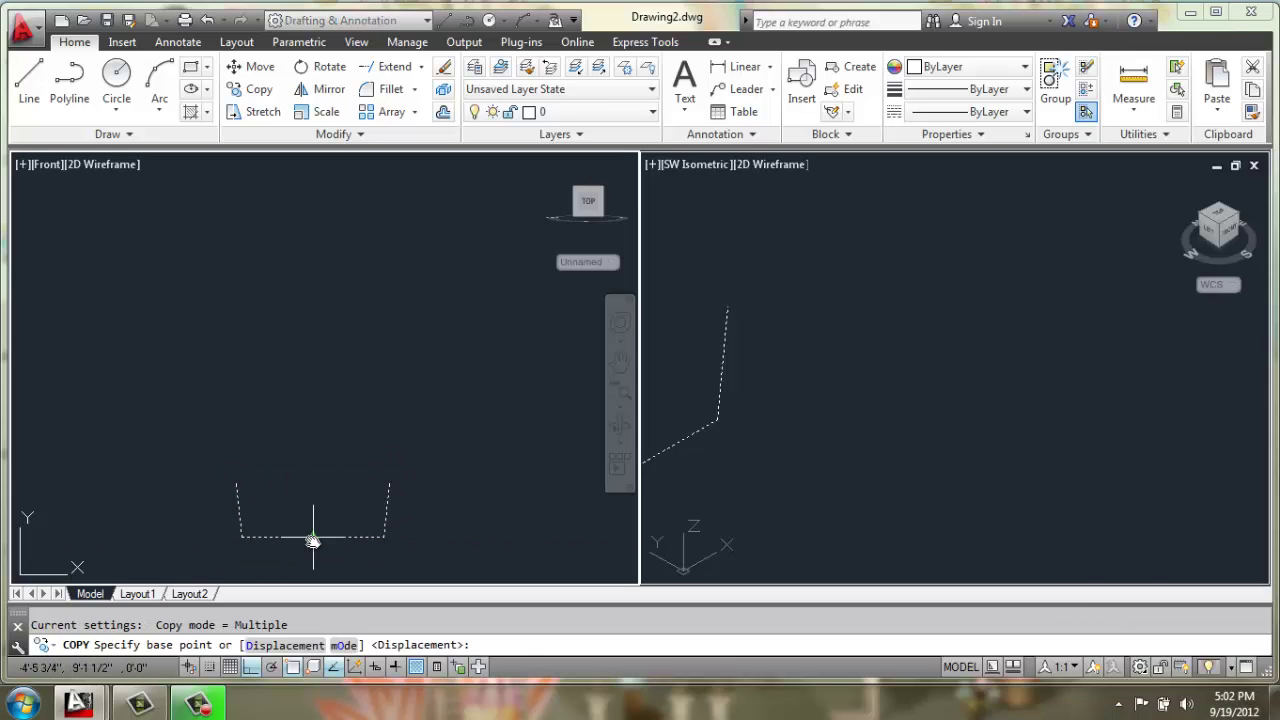
click(313, 540)
click(306, 451)
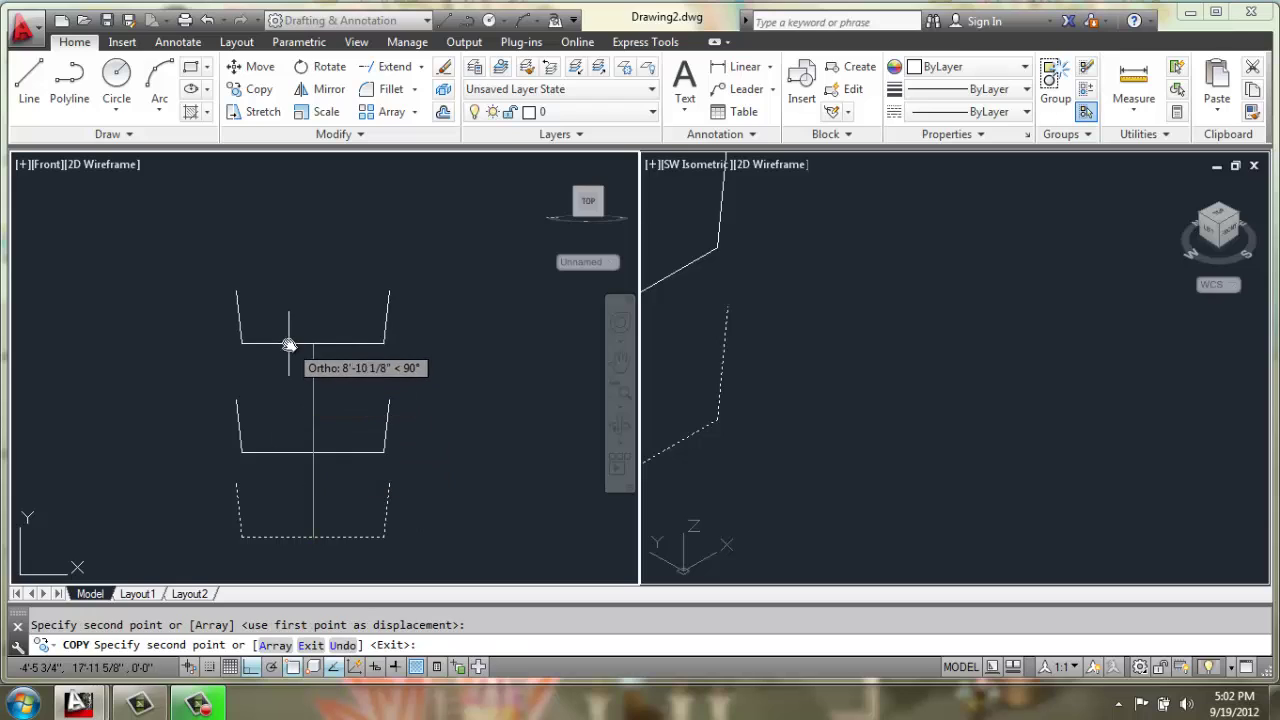
click(289, 355)
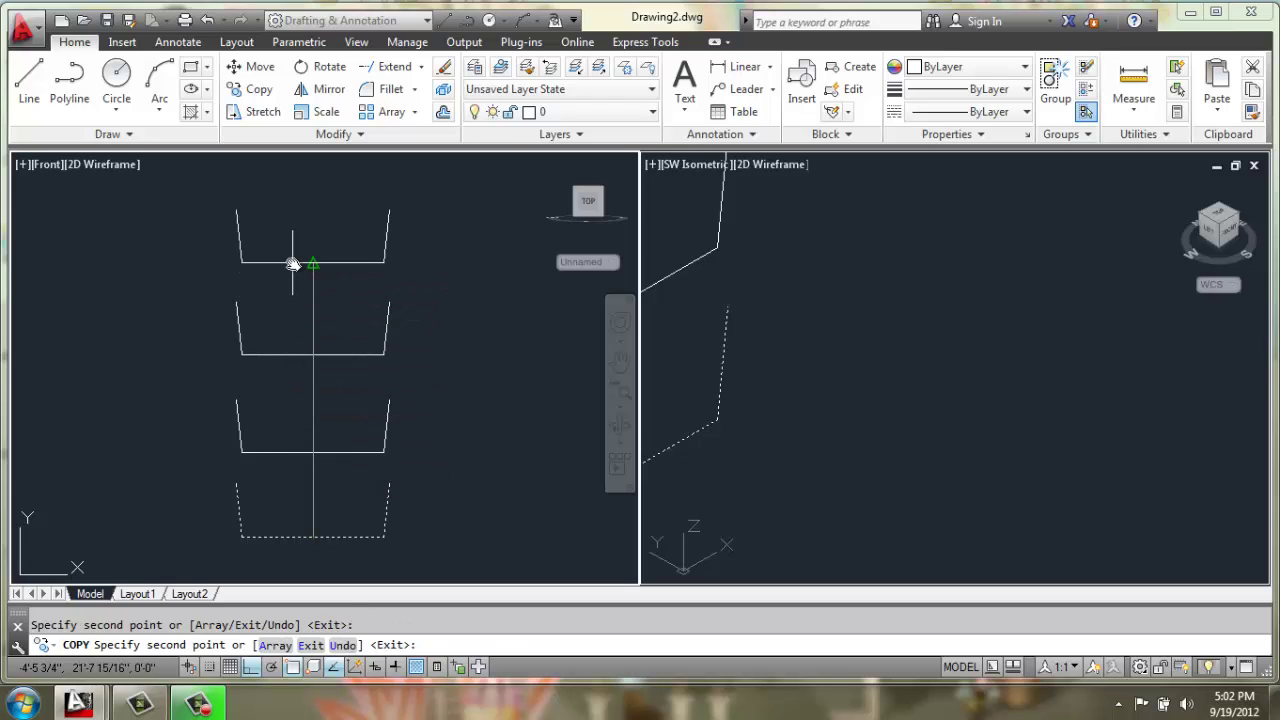
click(292, 263)
key(Return)
scroll(290, 540, up, 4)
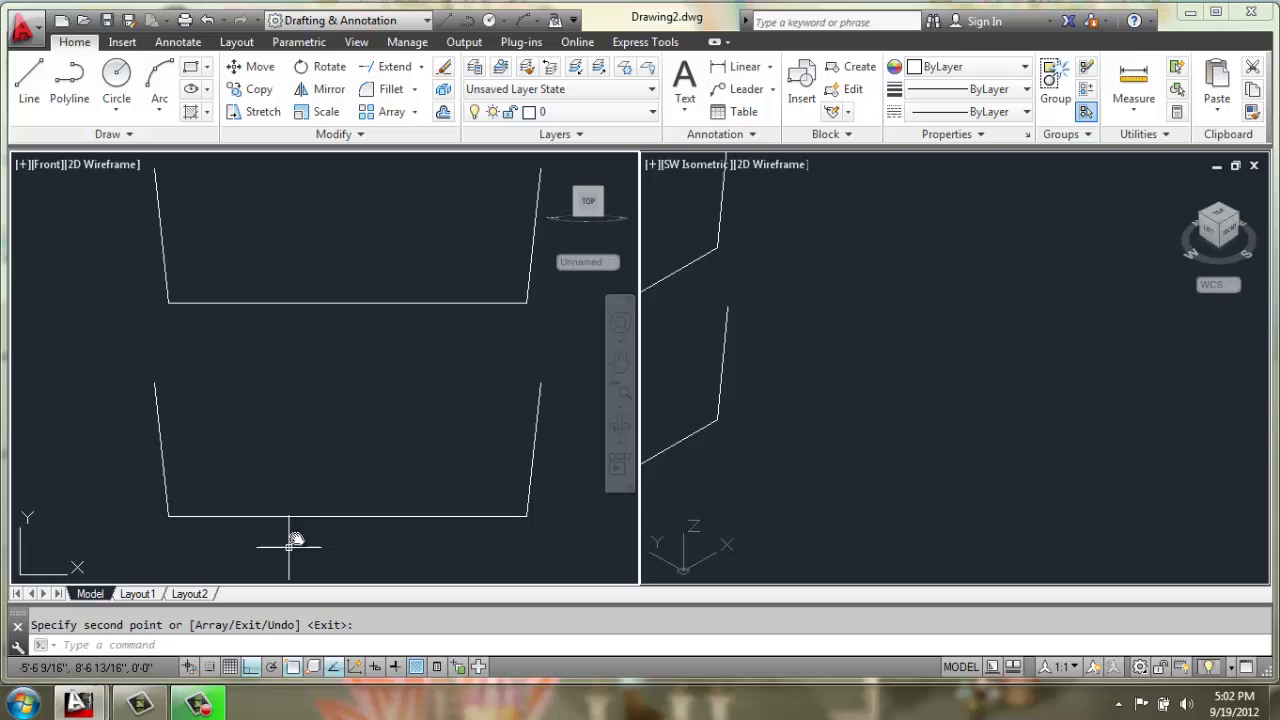
middle_drag(347, 522, 332, 513)
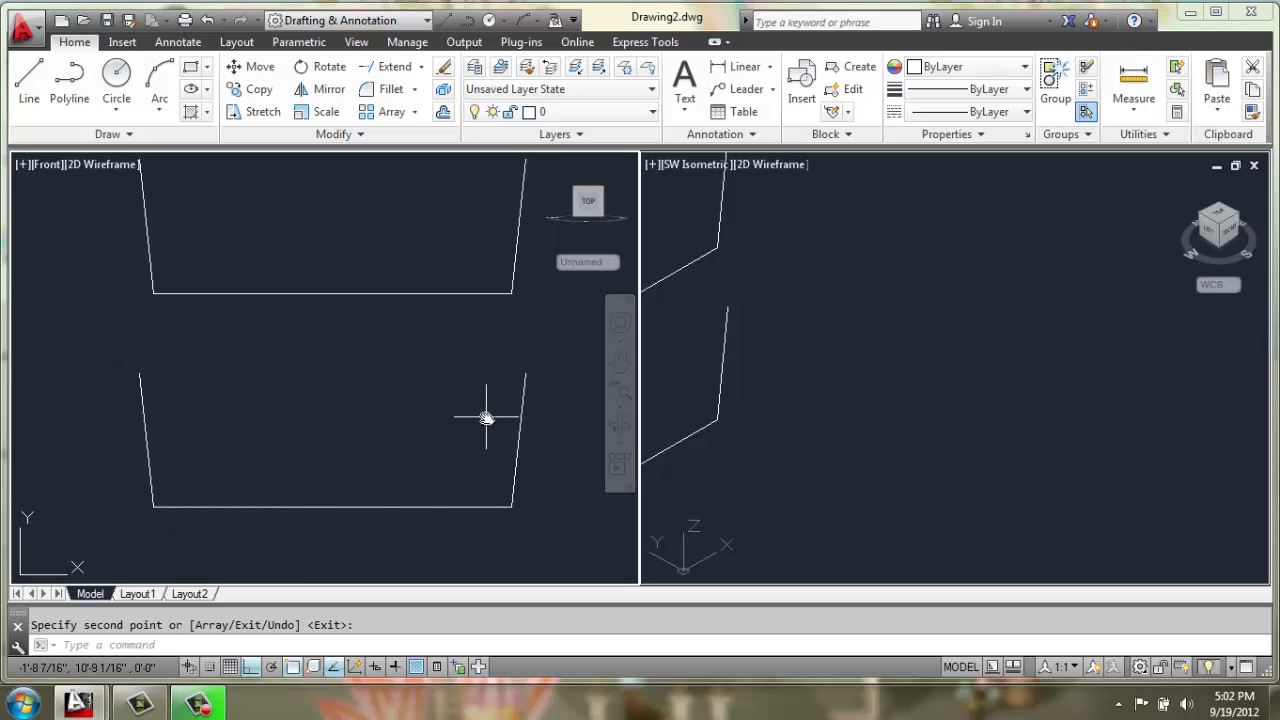
text(j)
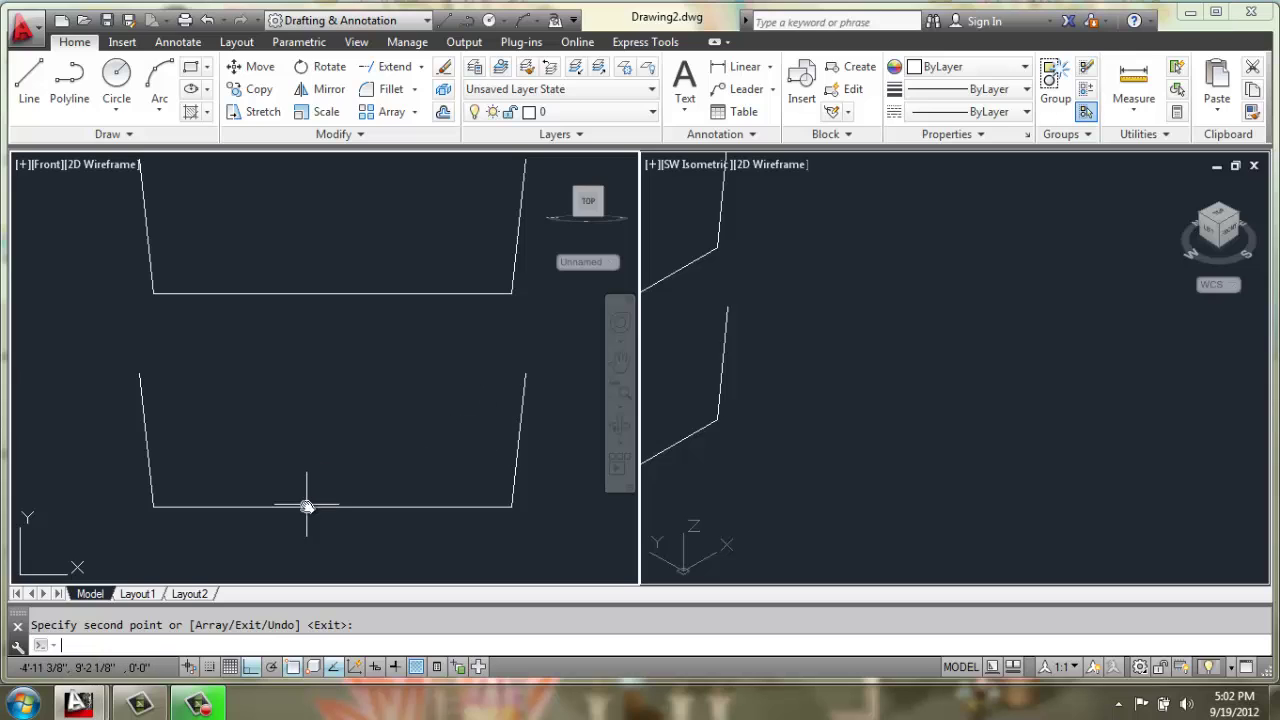
key(Return)
Step: Join the lower shape's three lines into a single polyline
click(529, 343)
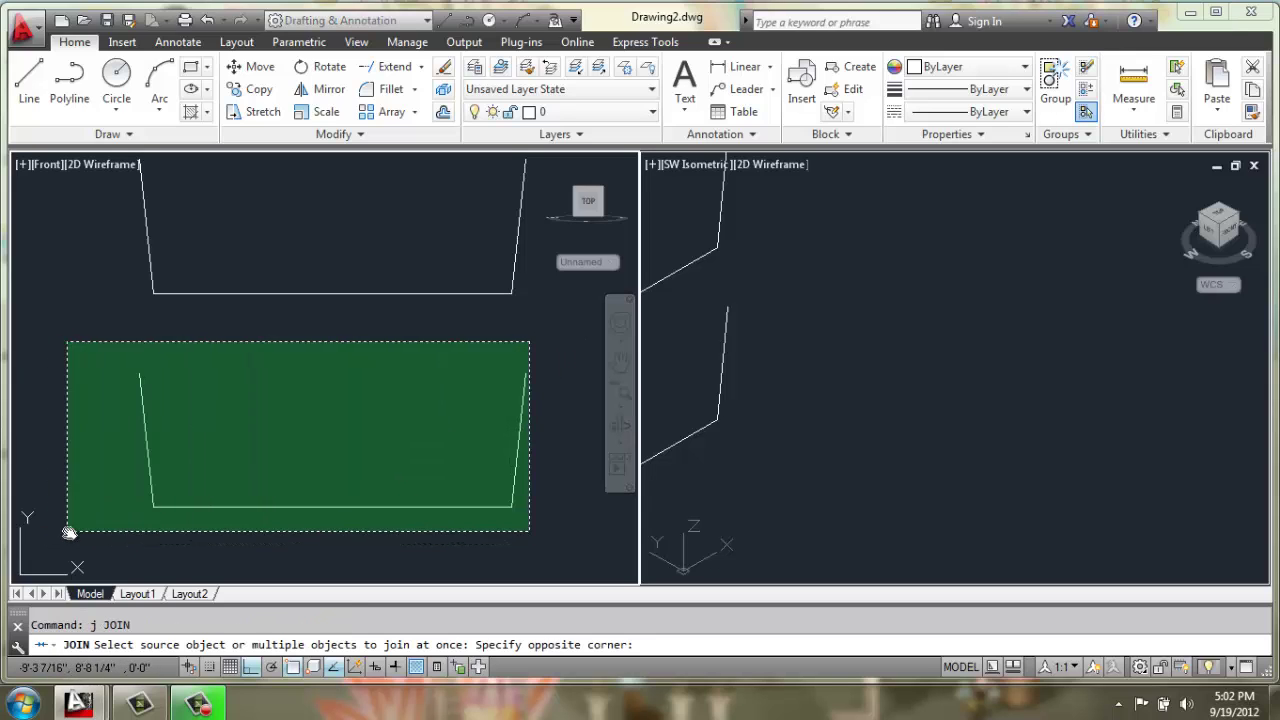
click(66, 536)
key(Return)
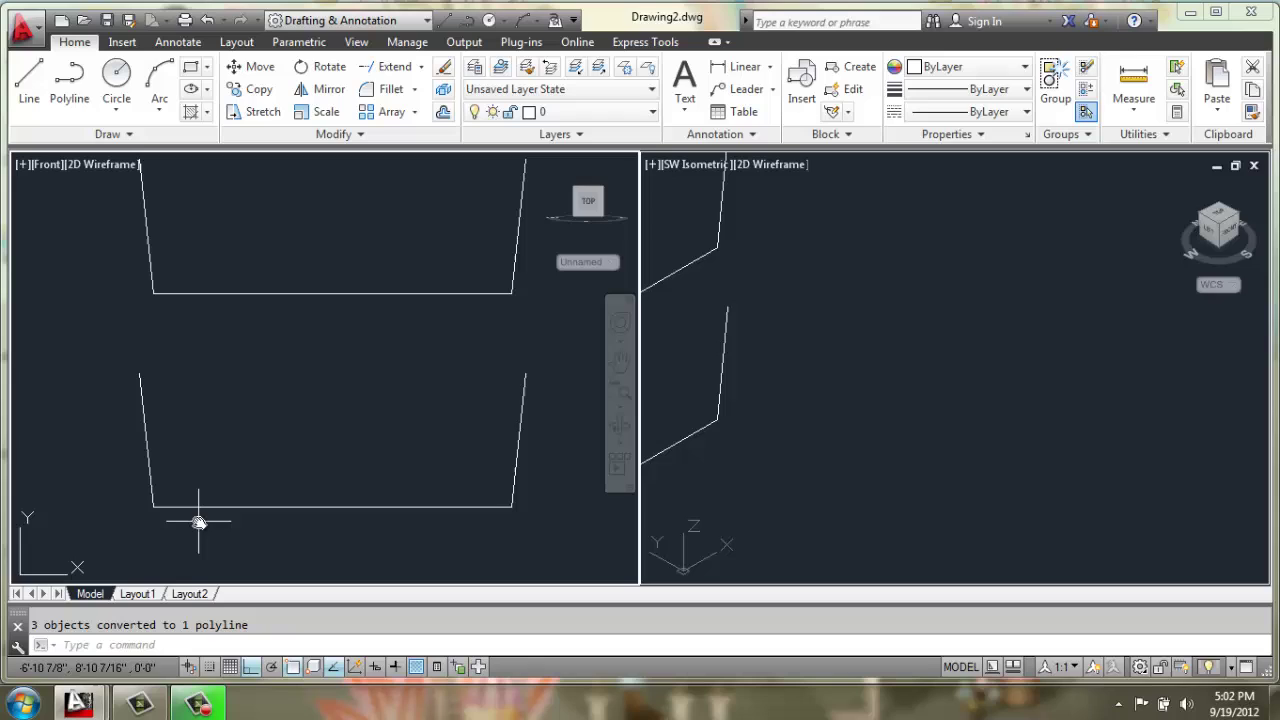
Step: Offset the lower U-shaped polyline 0.25 to its outer side
click(443, 113)
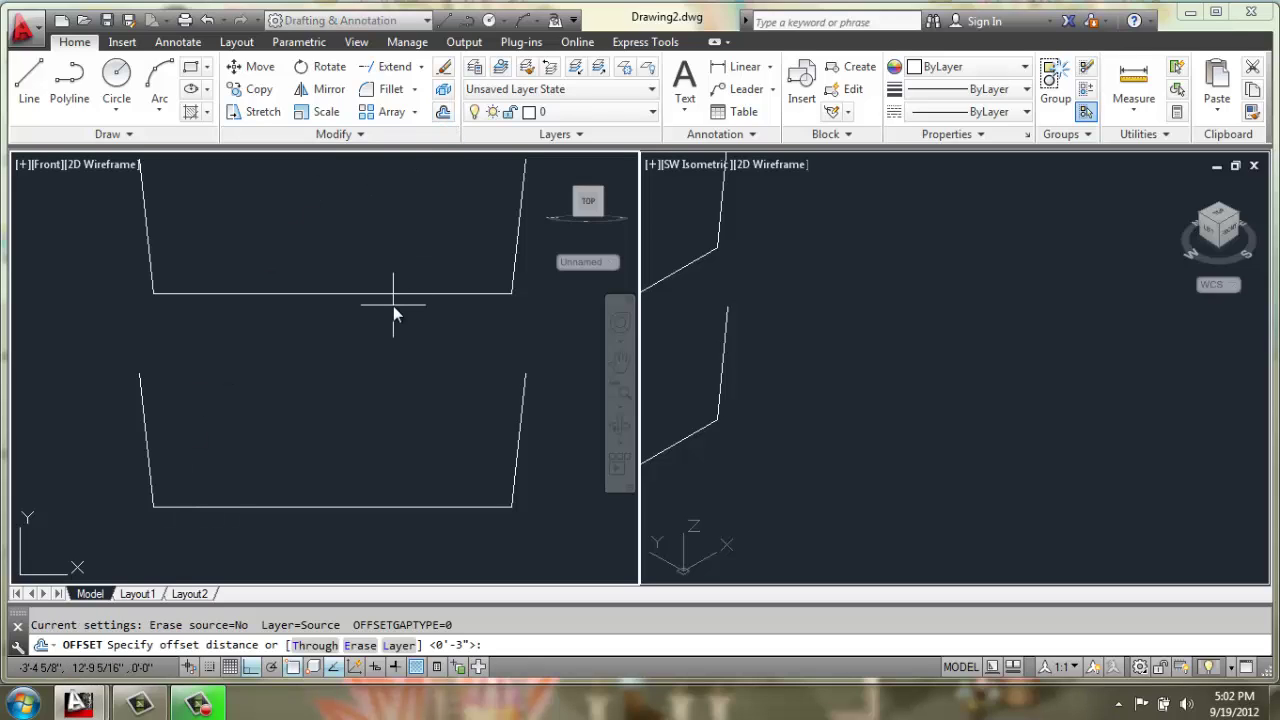
text(.25)
key(Return)
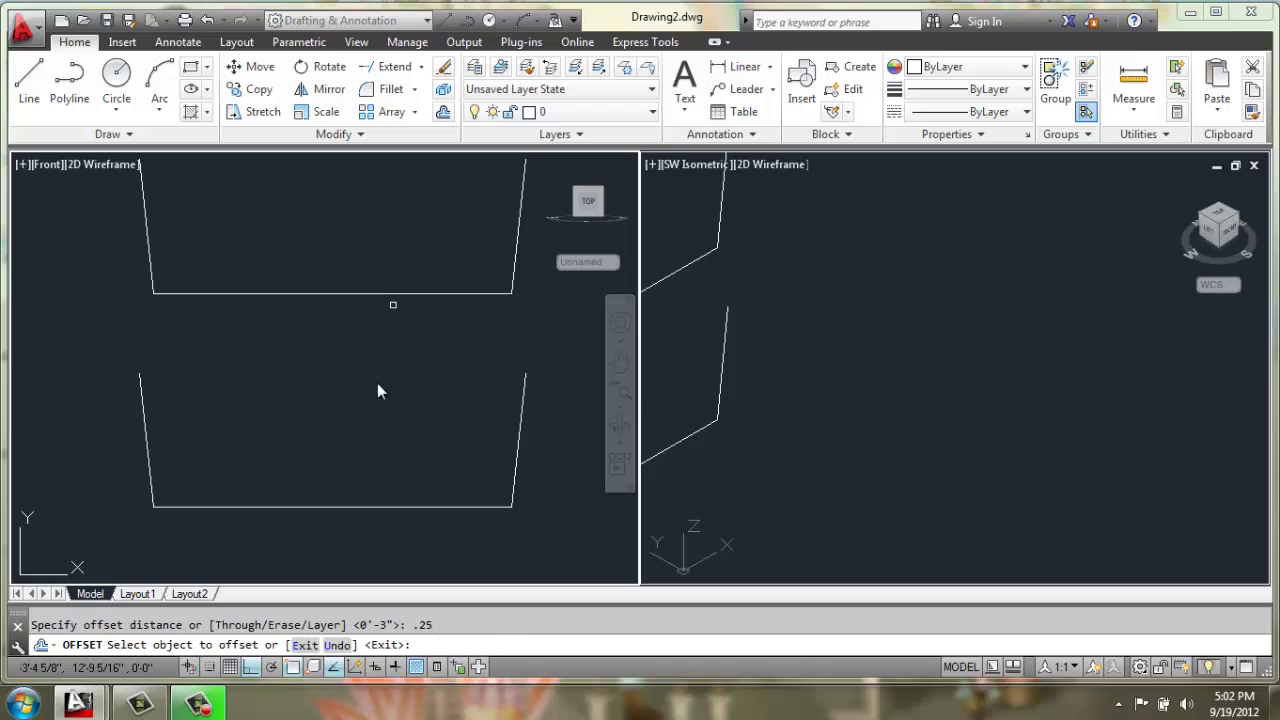
click(355, 507)
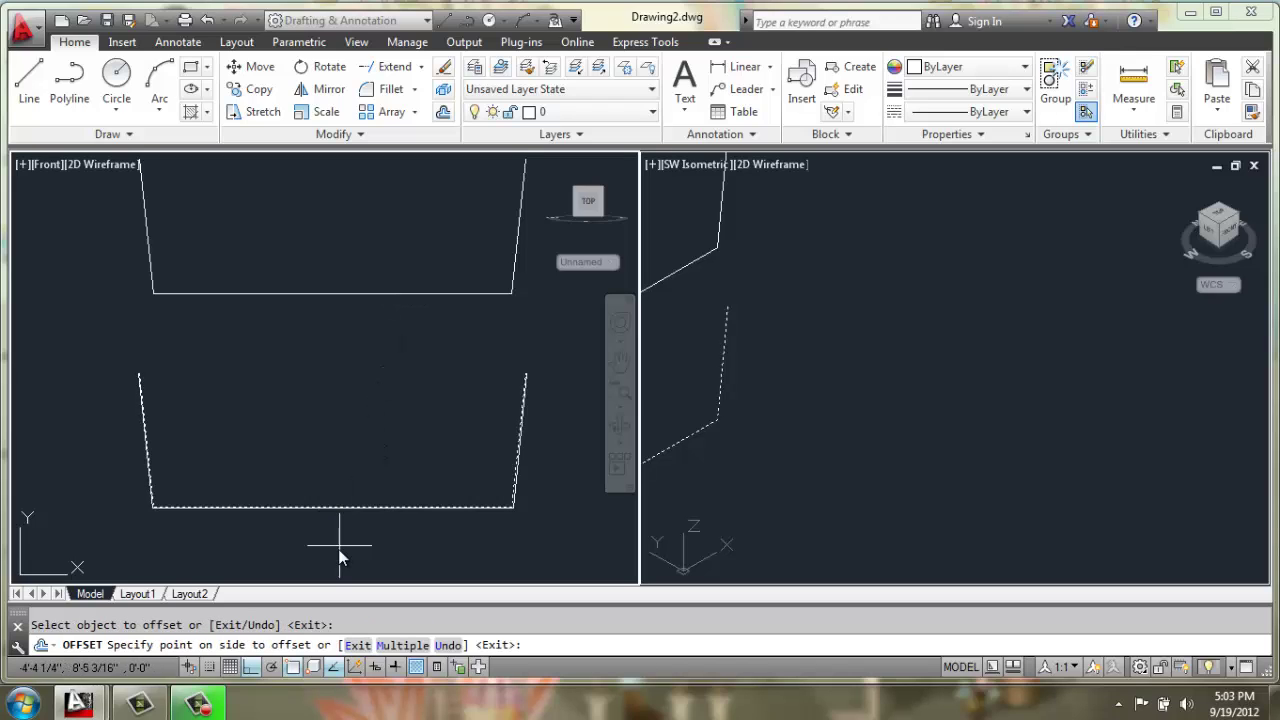
click(337, 551)
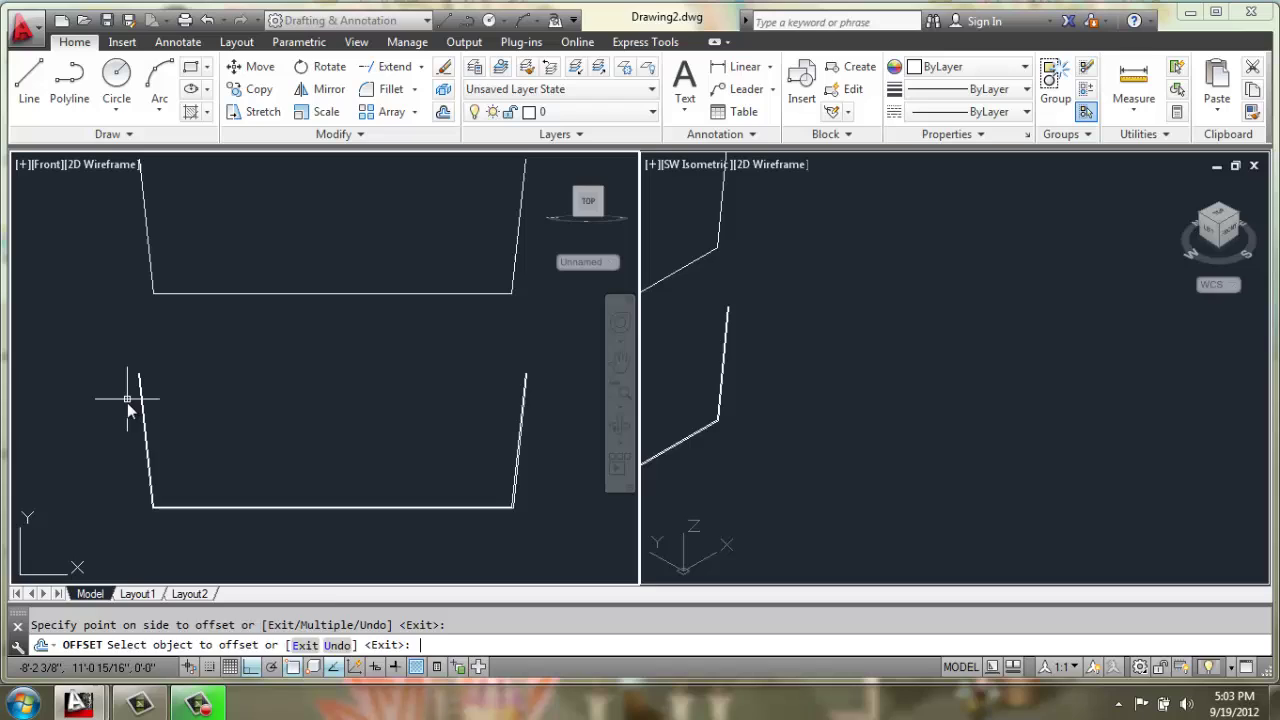
key(Return)
scroll(127, 400, up, 4)
Step: Draw a horizontal cap across the left wall's top and extend the inner line to it
scroll(172, 362, up, 1)
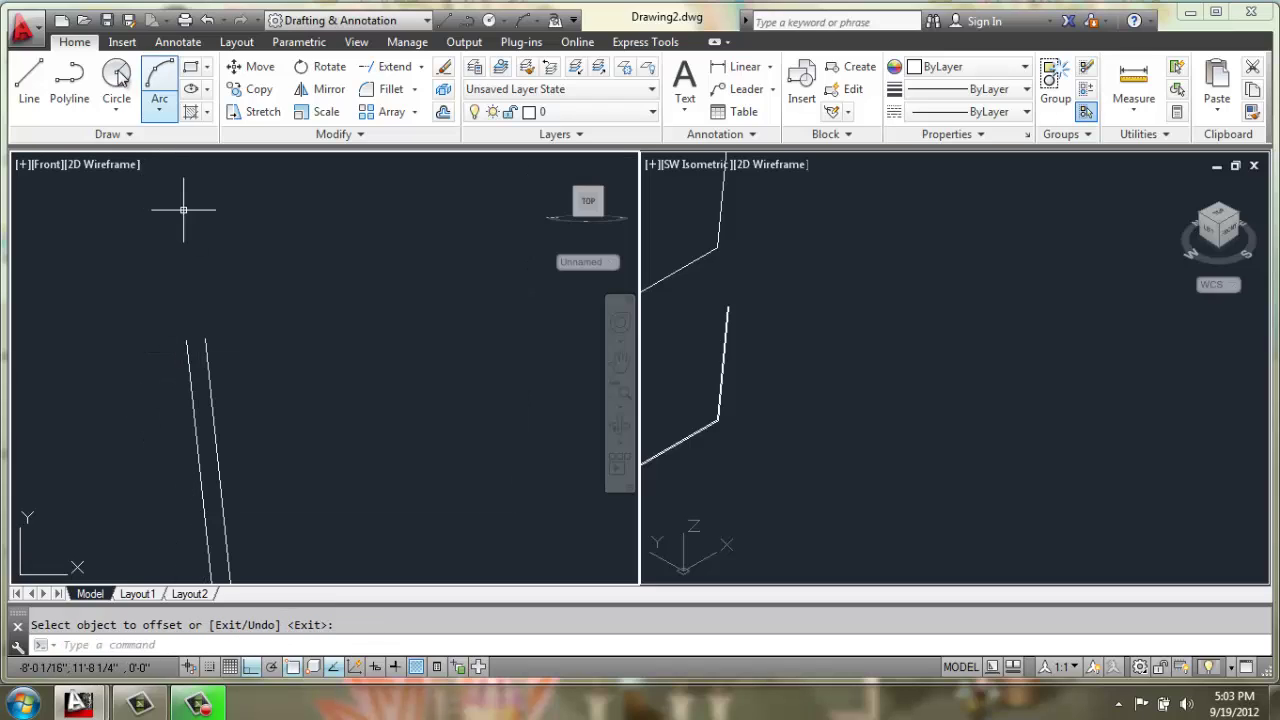
click(29, 82)
click(203, 340)
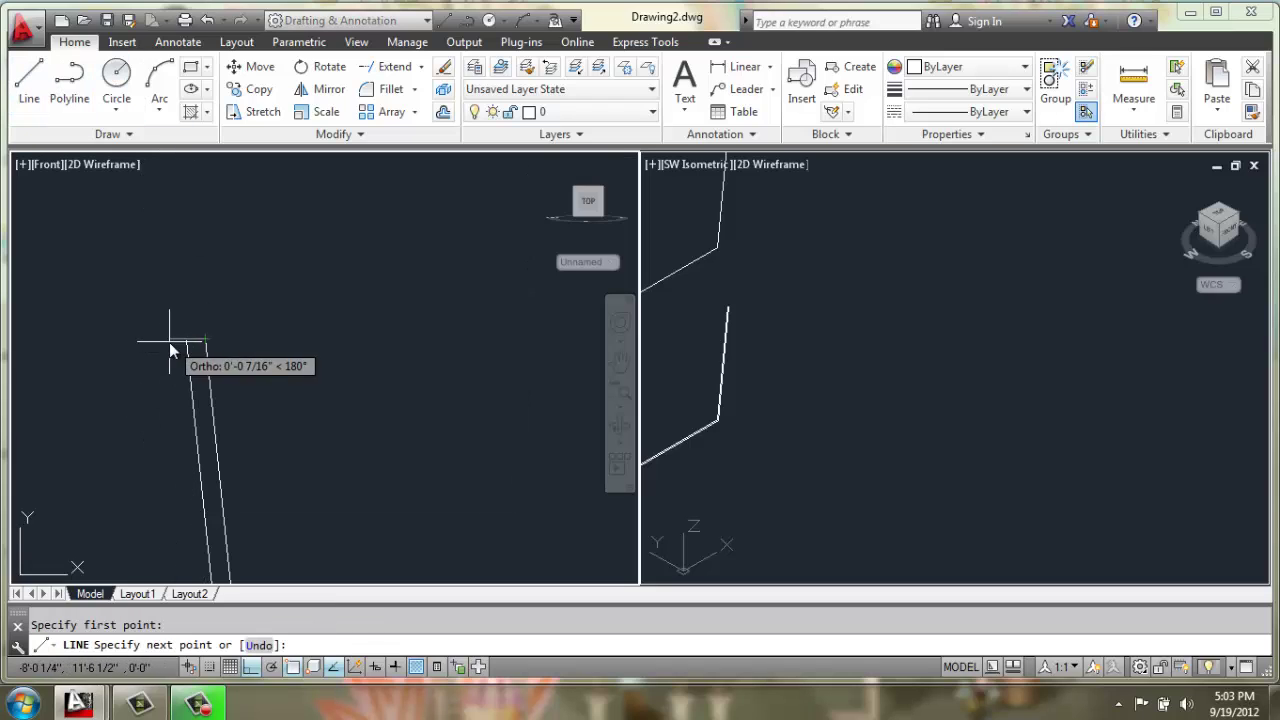
click(161, 340)
scroll(200, 350, up, 5)
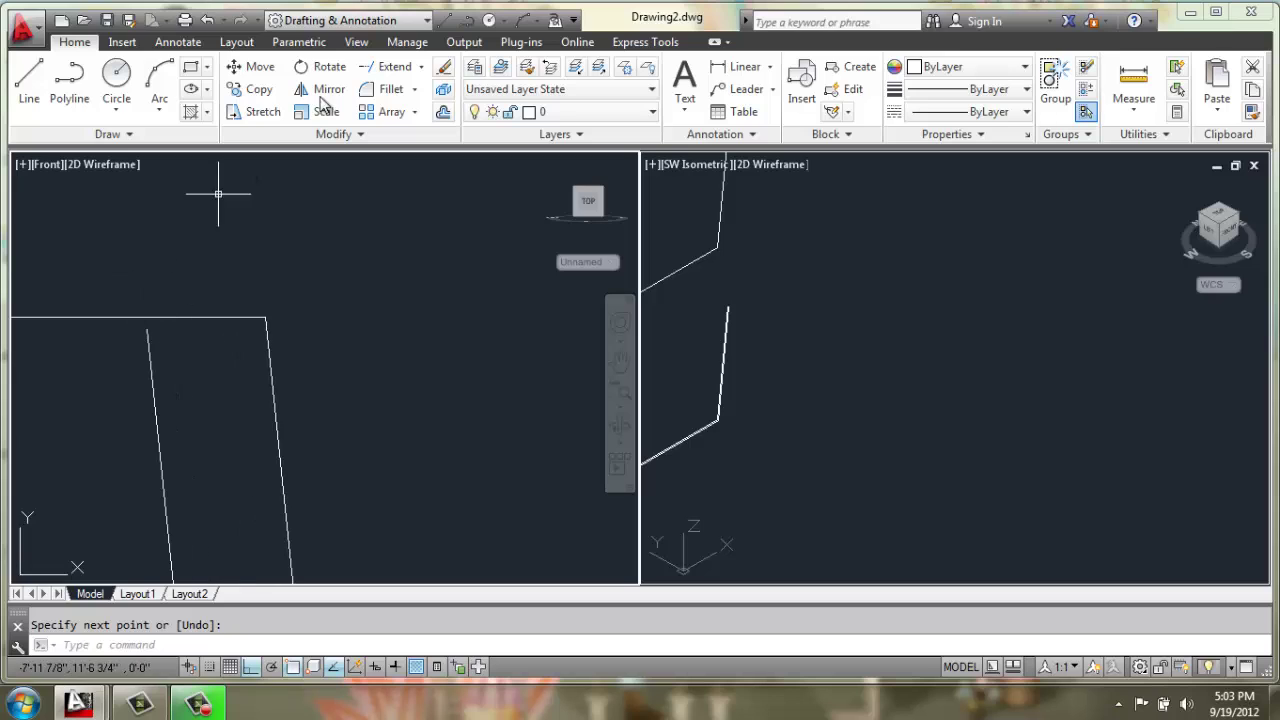
click(388, 67)
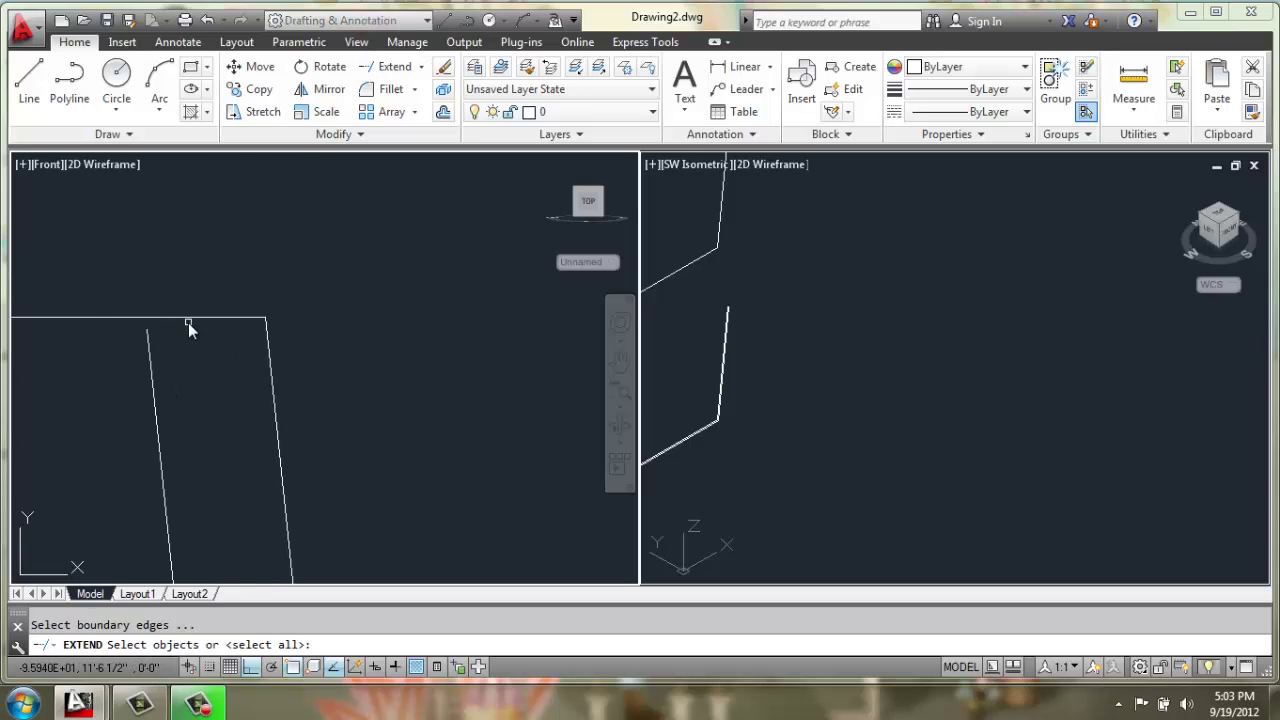
click(187, 320)
key(Return)
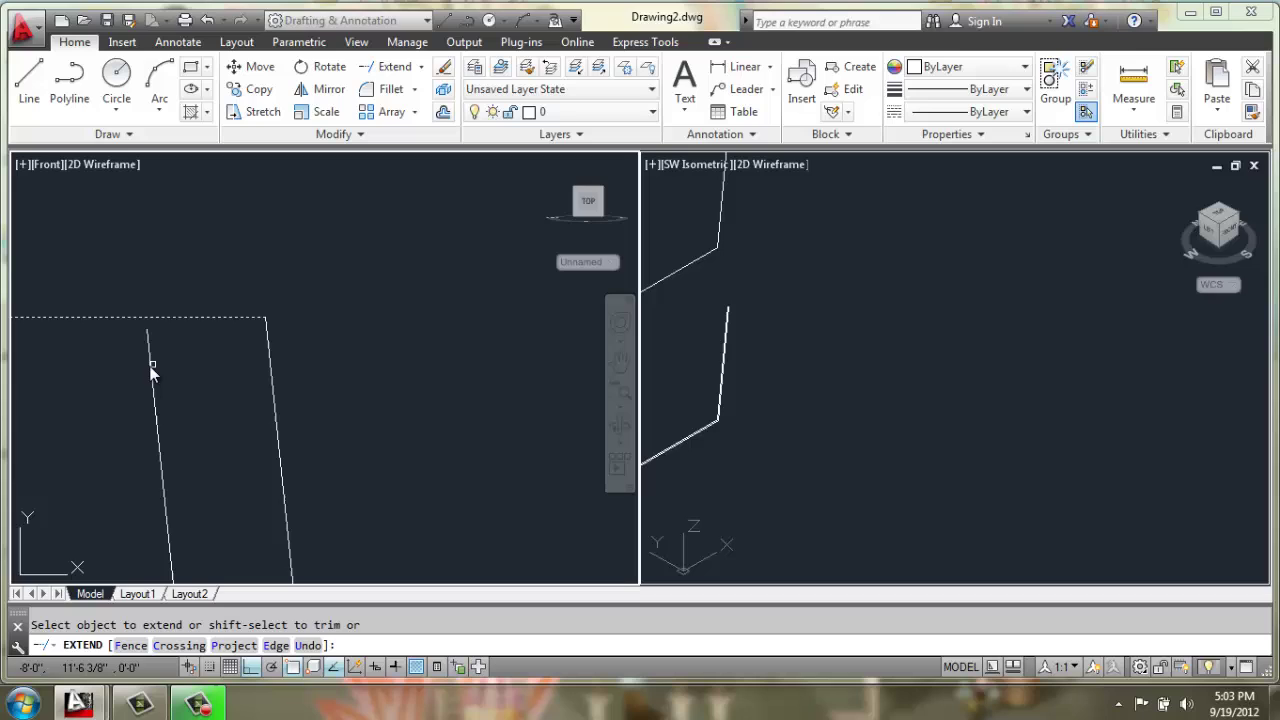
key(Return)
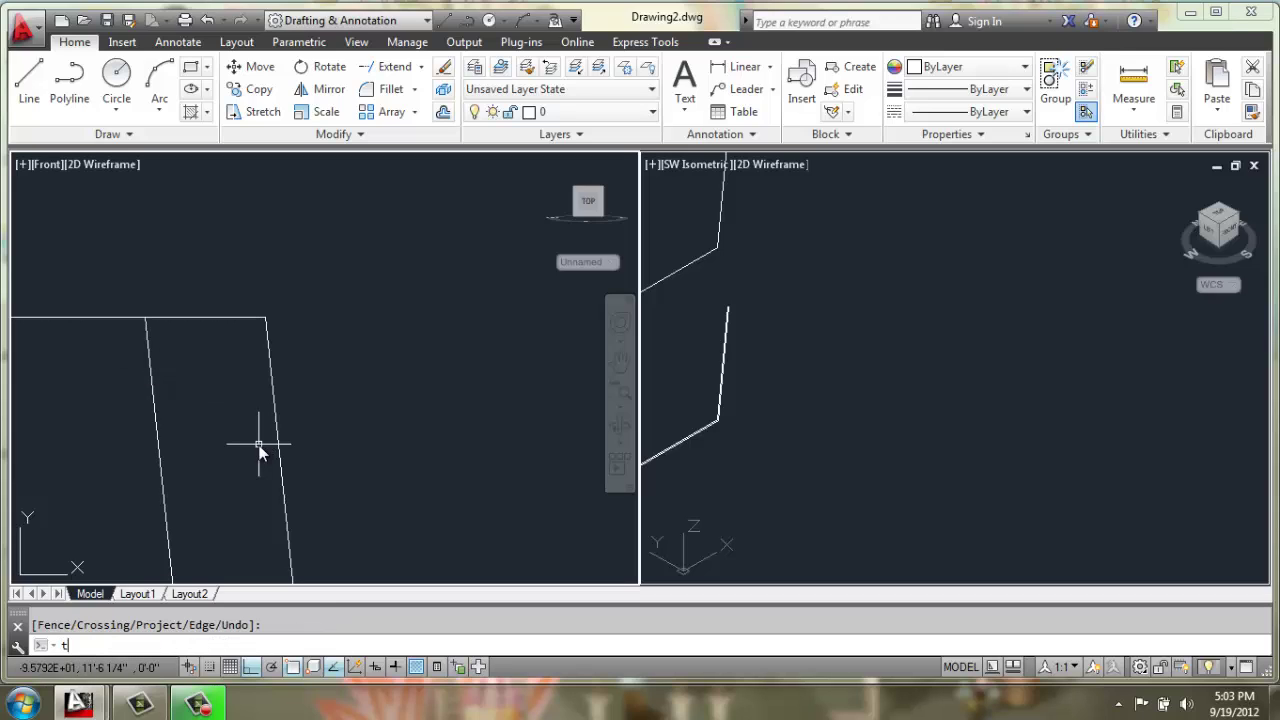
Step: Trim the left cap's overhang flush with the wall
text(tr)
key(Return)
click(212, 302)
click(134, 361)
key(Return)
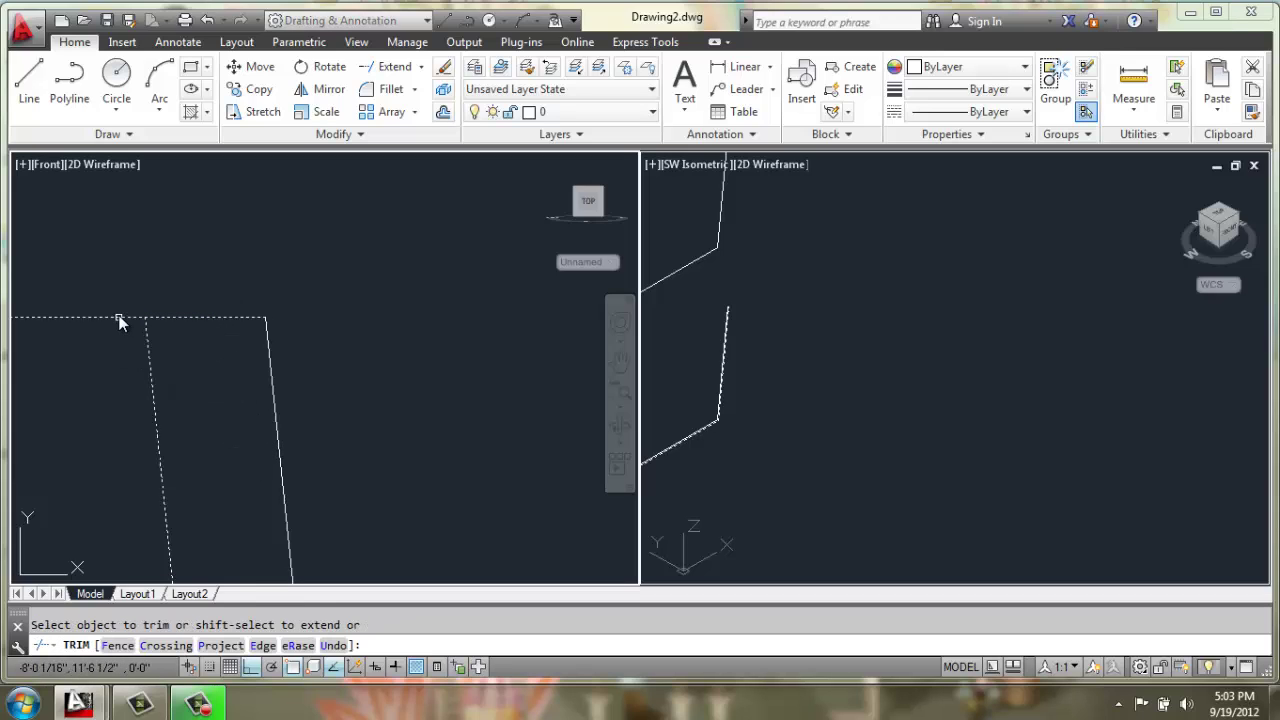
key(Return)
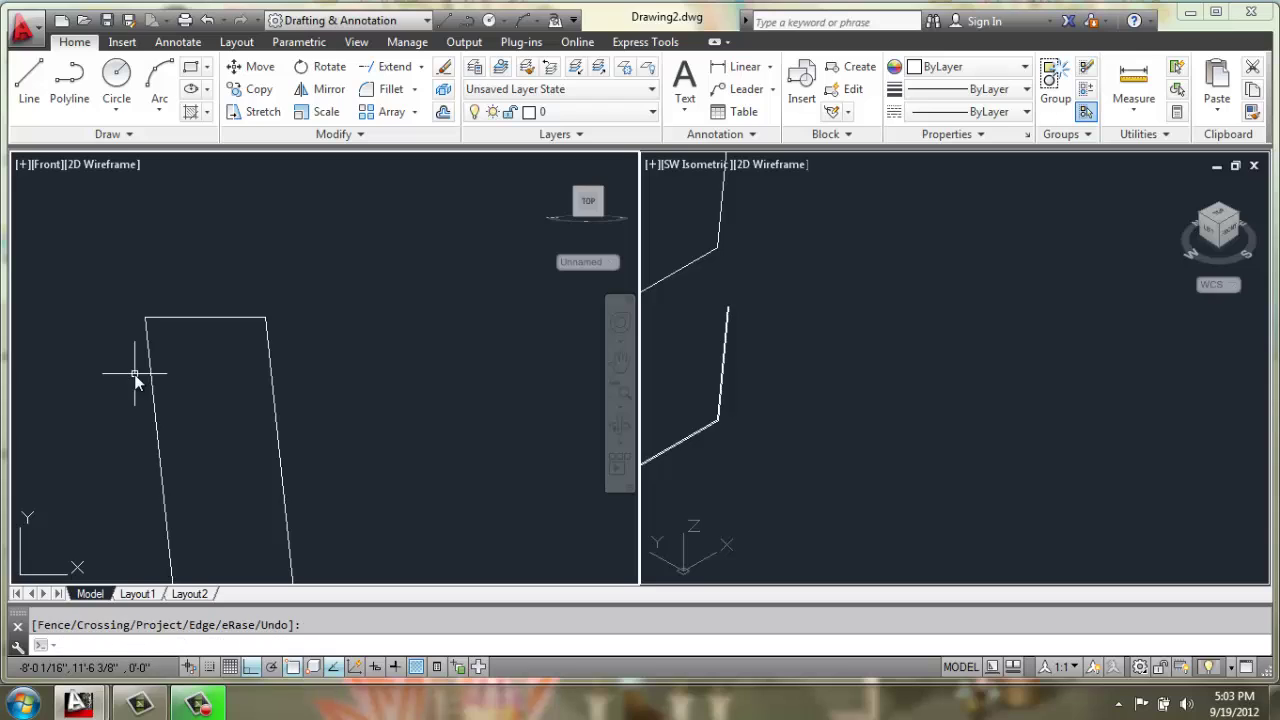
key(Escape)
Step: Draw a cap across the right wall's top and extend the inner wall line to it
scroll(200, 410, down, 4)
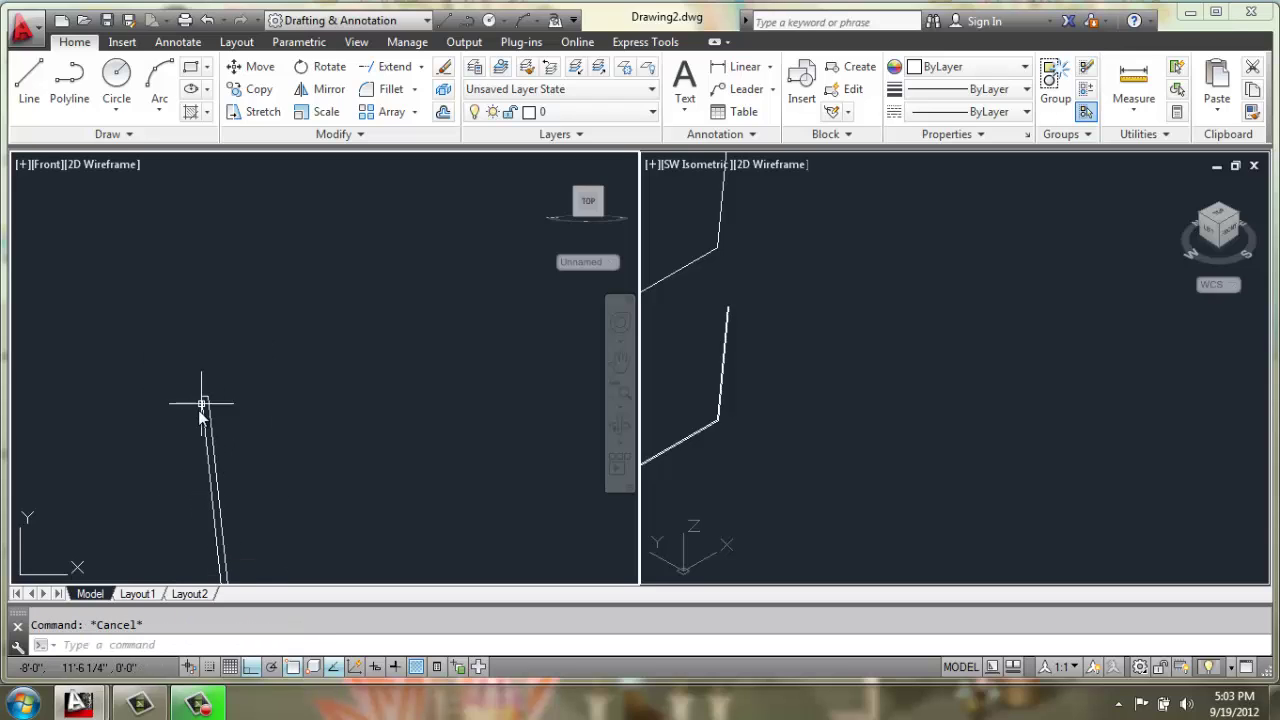
middle_drag(329, 460, 229, 434)
scroll(243, 434, down, 3)
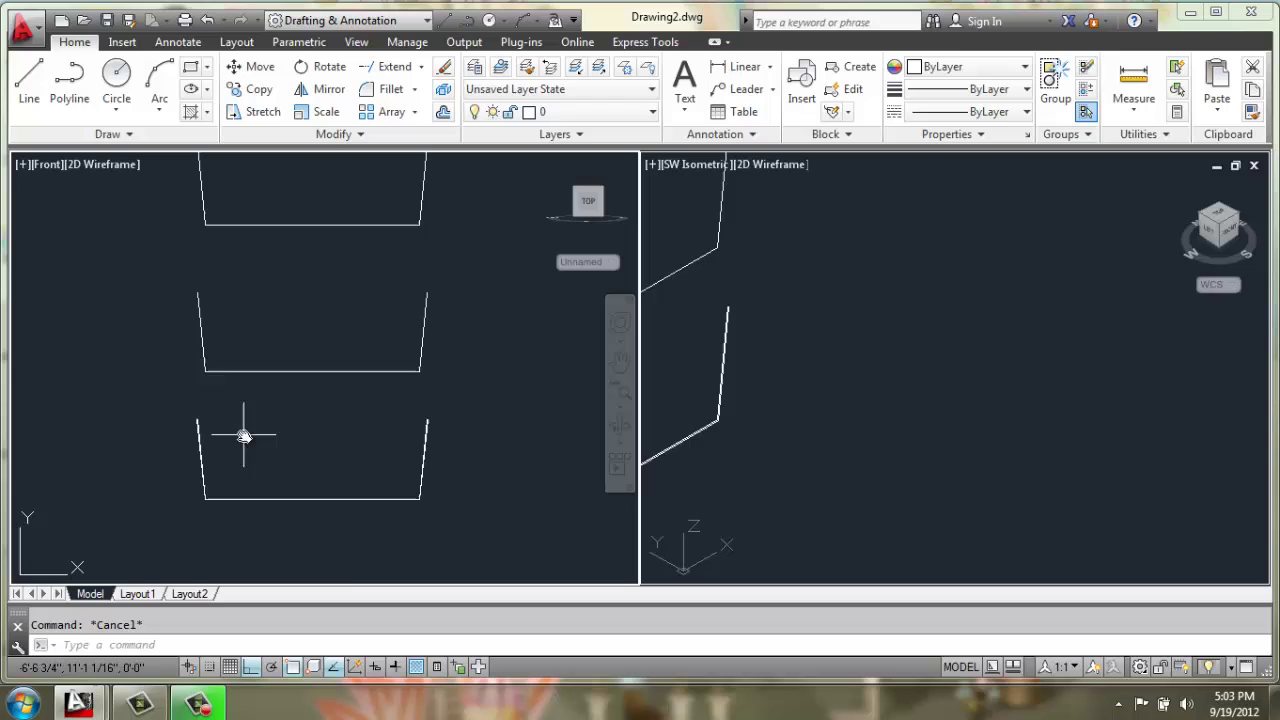
scroll(461, 430, up, 3)
middle_drag(406, 414, 150, 405)
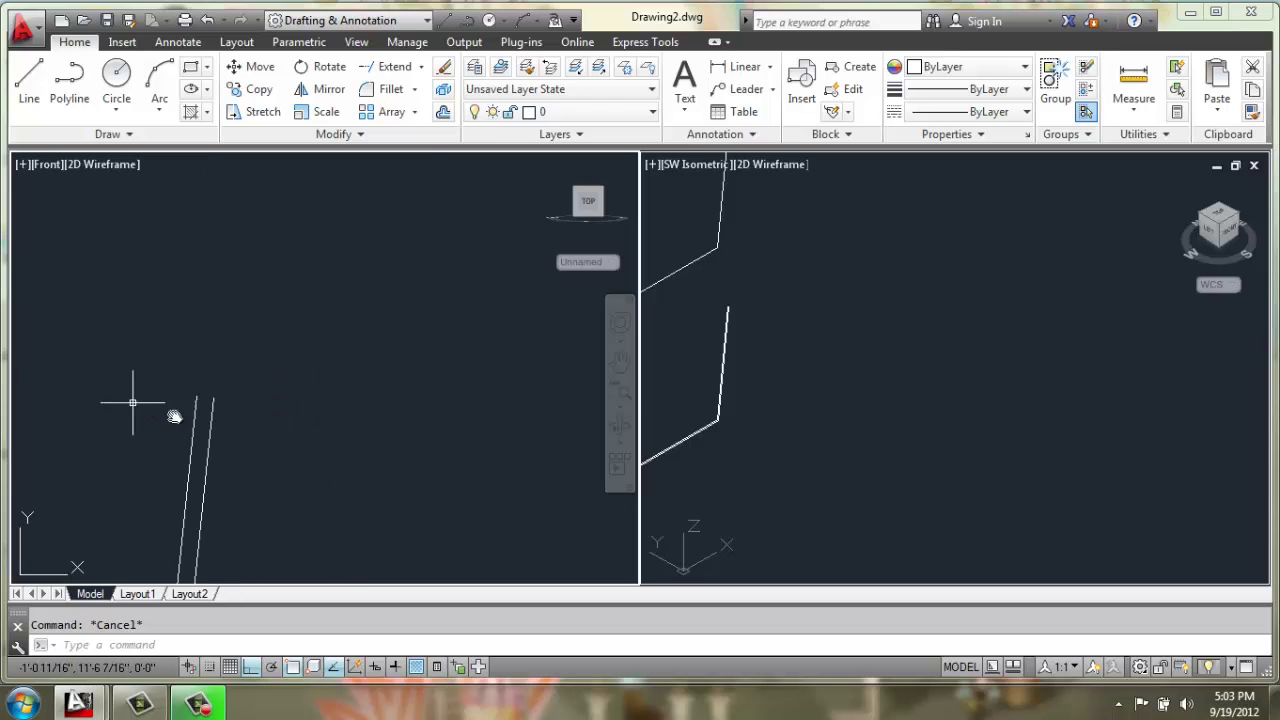
scroll(198, 420, up, 2)
text(l)
key(Return)
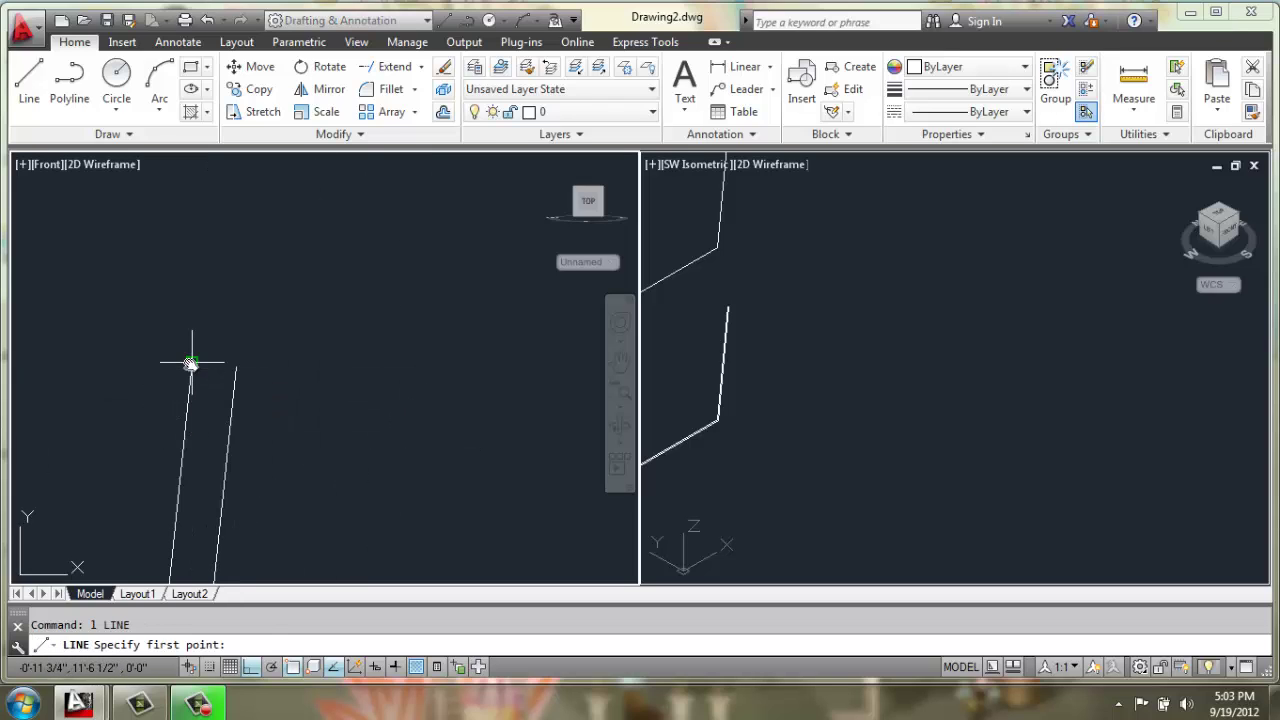
click(191, 362)
click(301, 374)
click(390, 66)
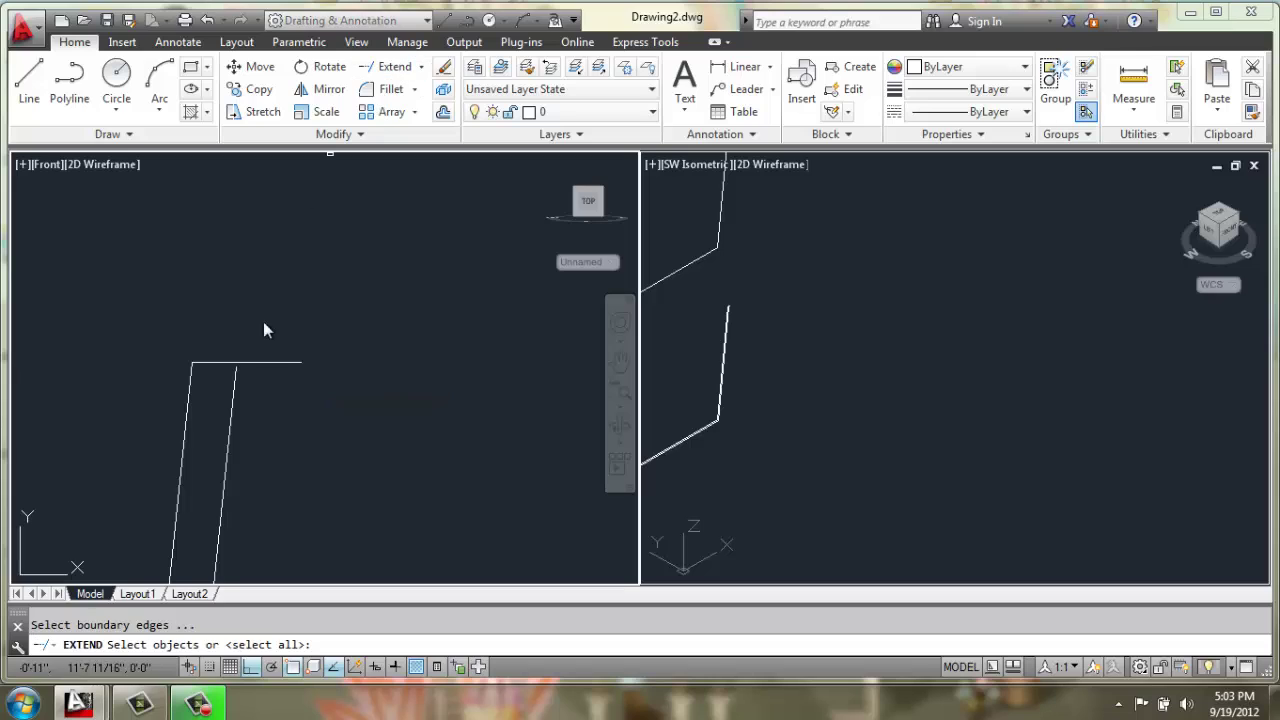
click(265, 364)
key(Return)
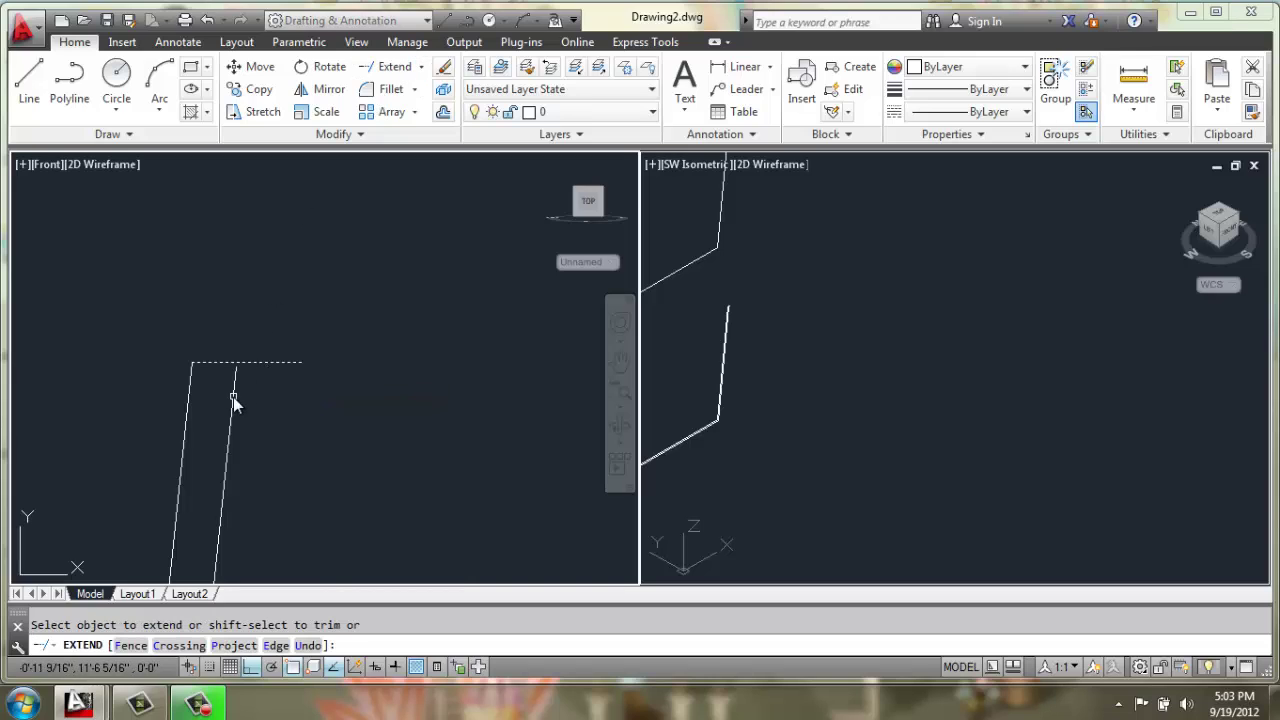
key(Escape)
Step: Trim off the right cap's overhanging end
text(tr)
key(Return)
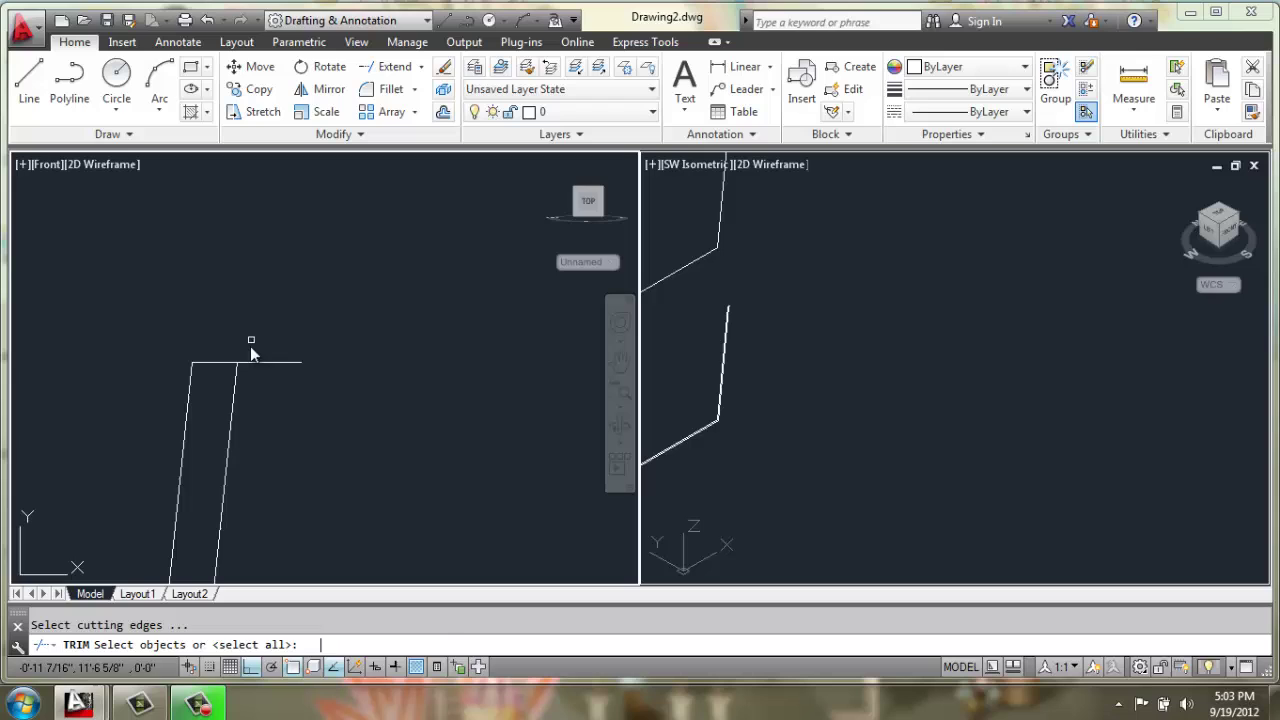
click(250, 345)
click(211, 397)
key(Return)
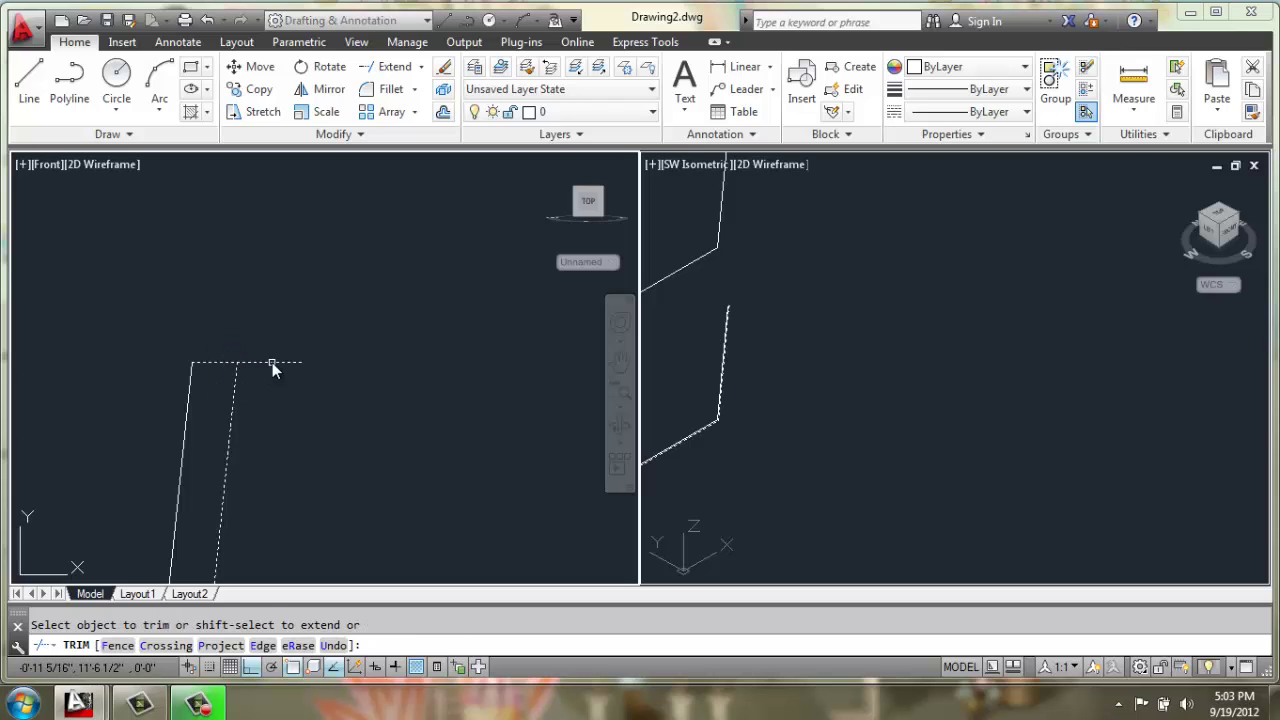
click(272, 362)
key(Return)
scroll(276, 397, down, 3)
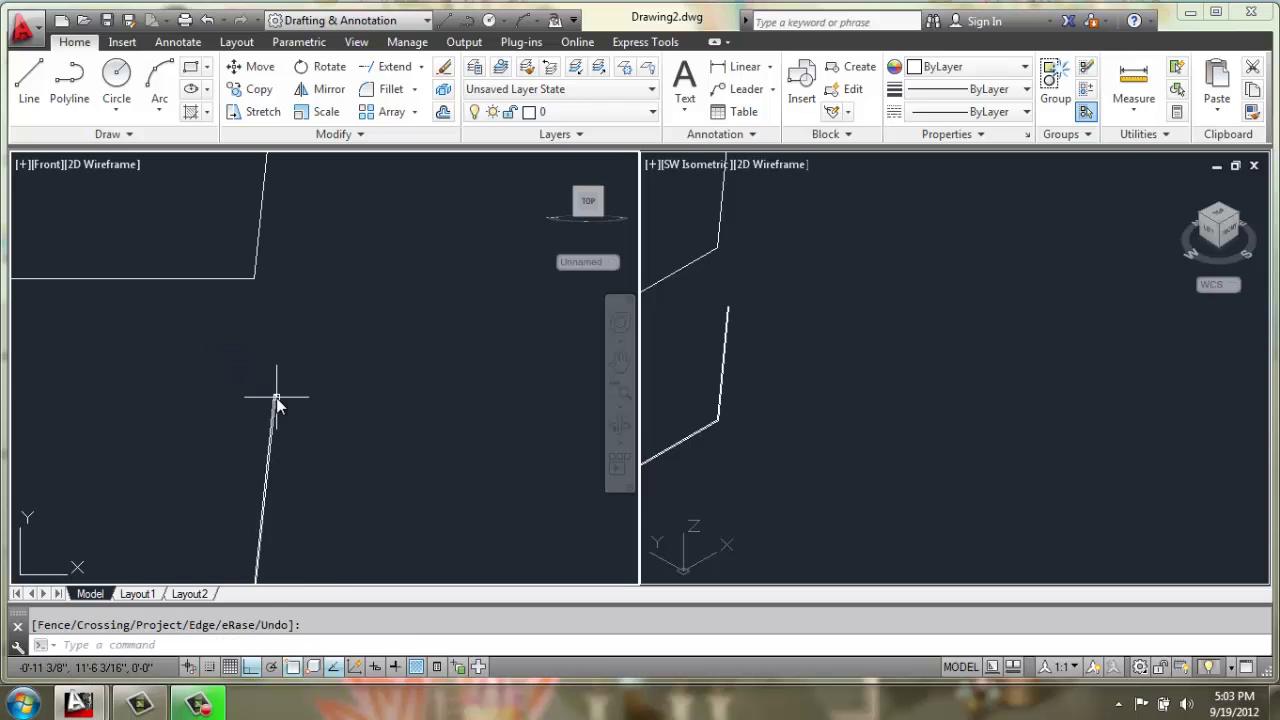
scroll(203, 466, down, 2)
scroll(140, 445, up, 6)
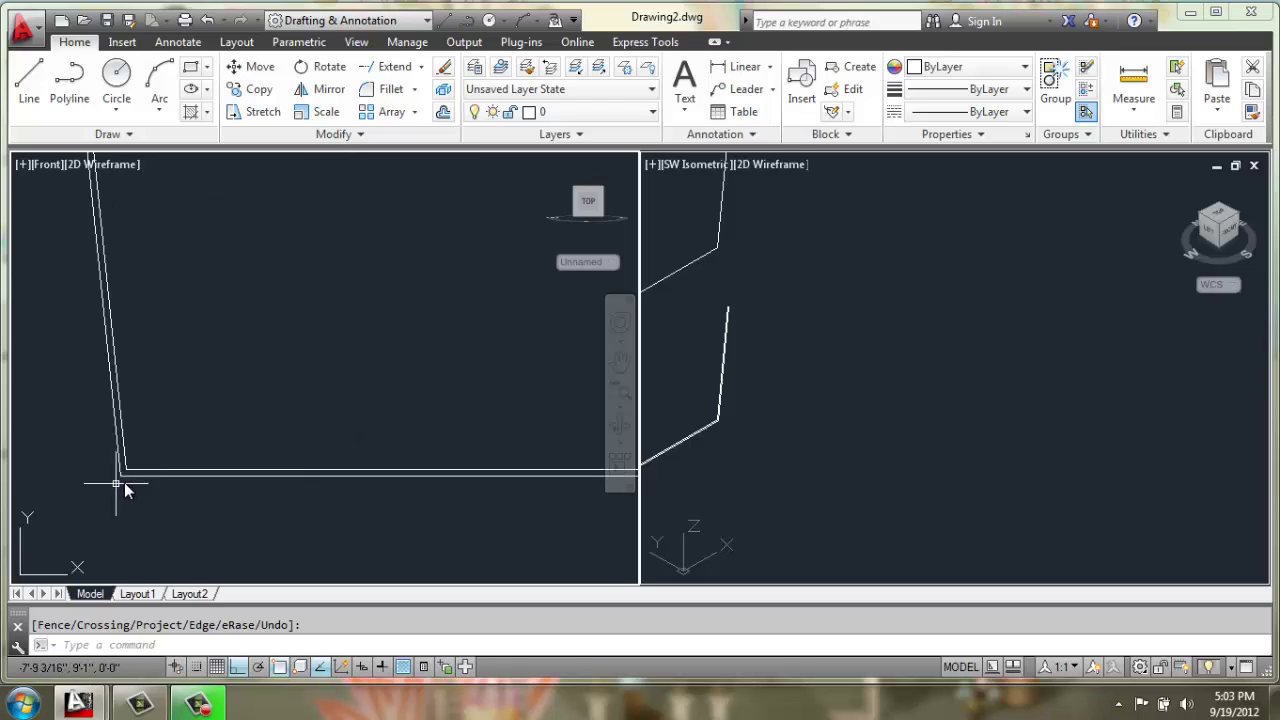
Step: Fillet the inner and outer bottom-left corners of the lower profile with radius 2
text(f)
key(Return)
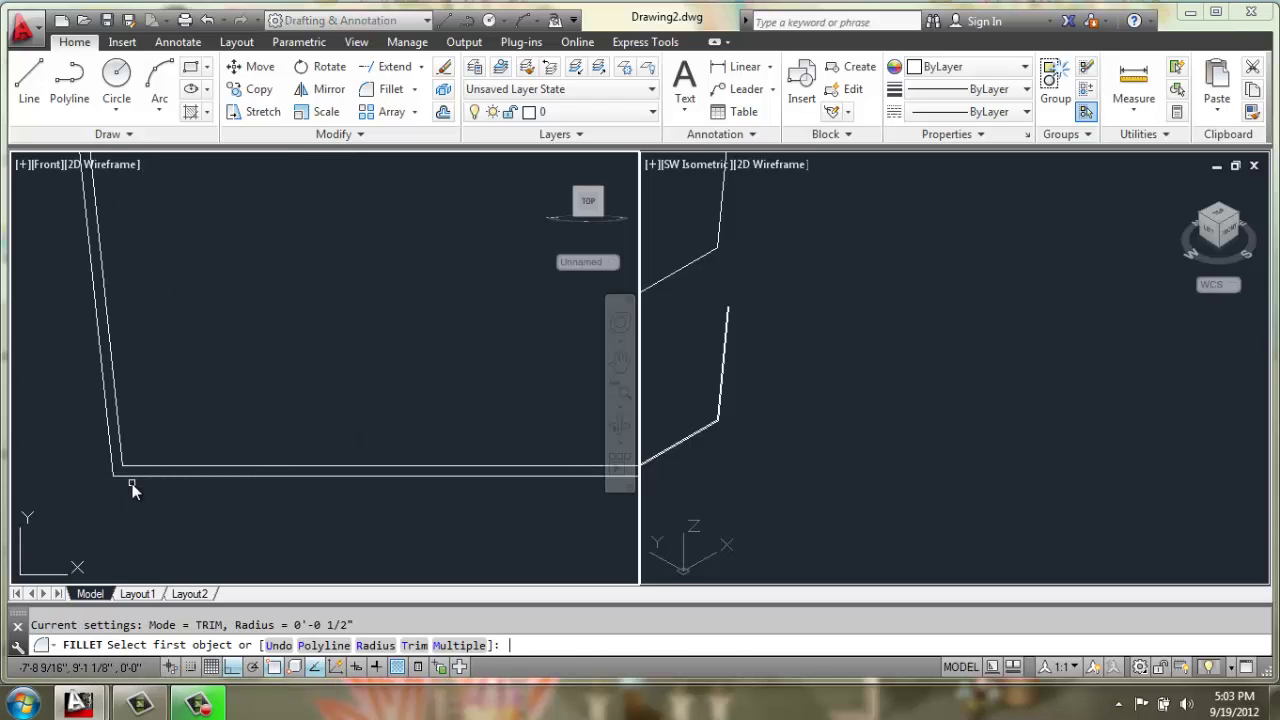
text(r)
key(Return)
text(2)
key(Return)
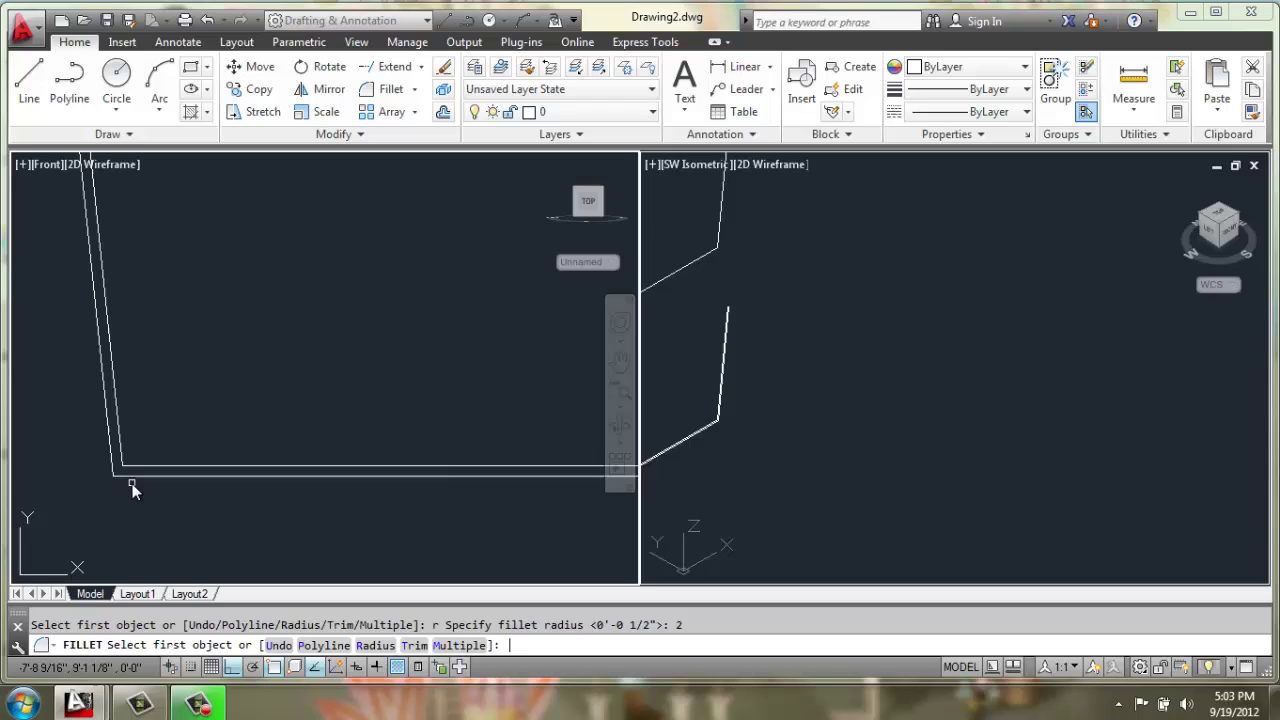
text(m)
key(Return)
click(140, 466)
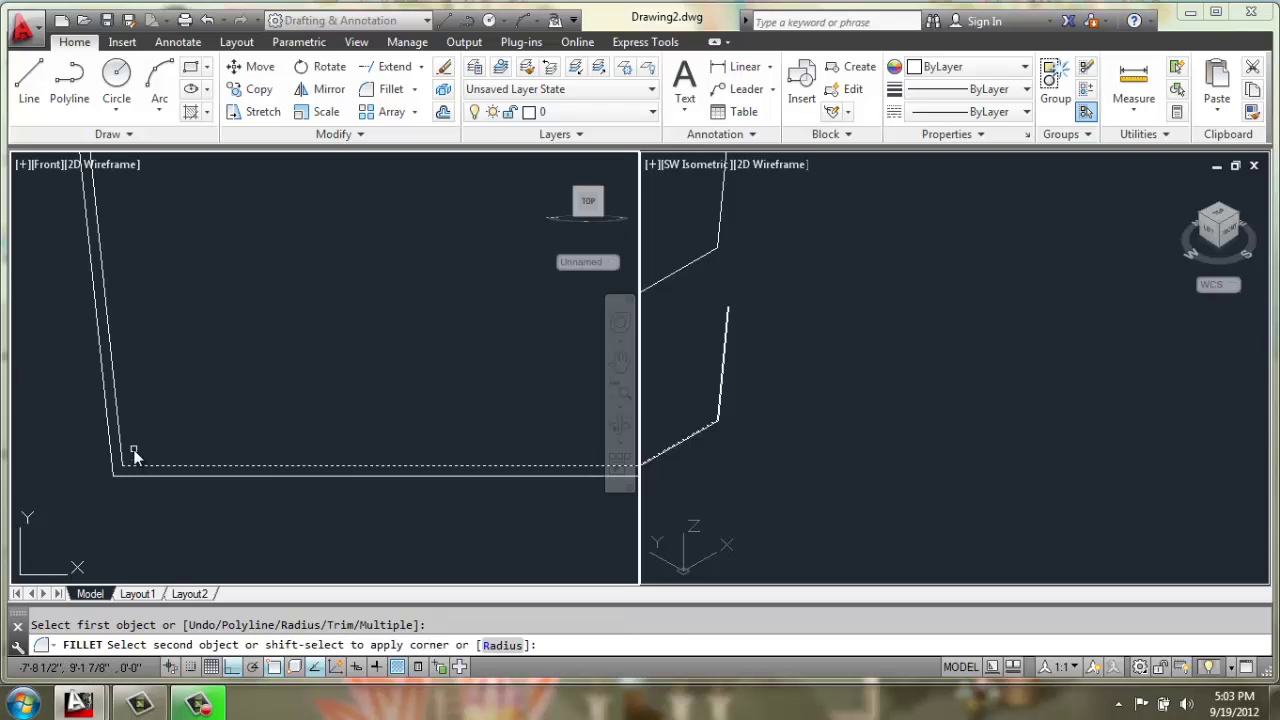
click(117, 451)
click(115, 476)
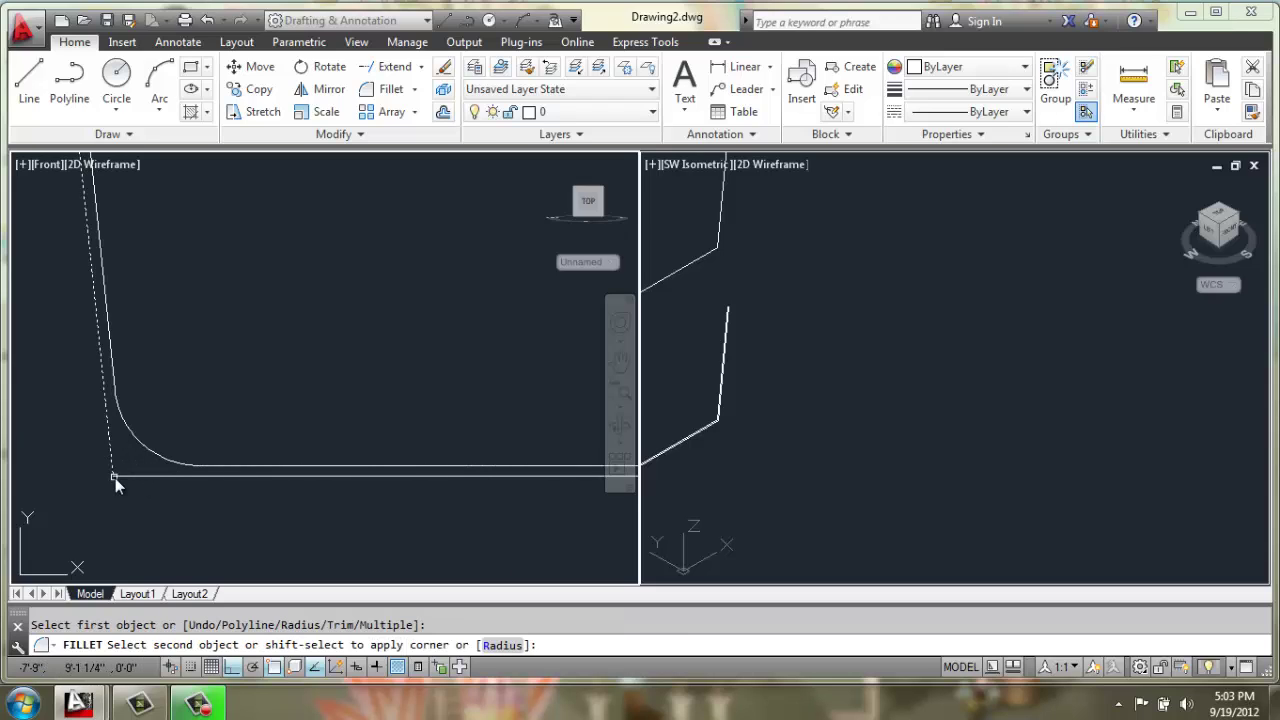
click(117, 470)
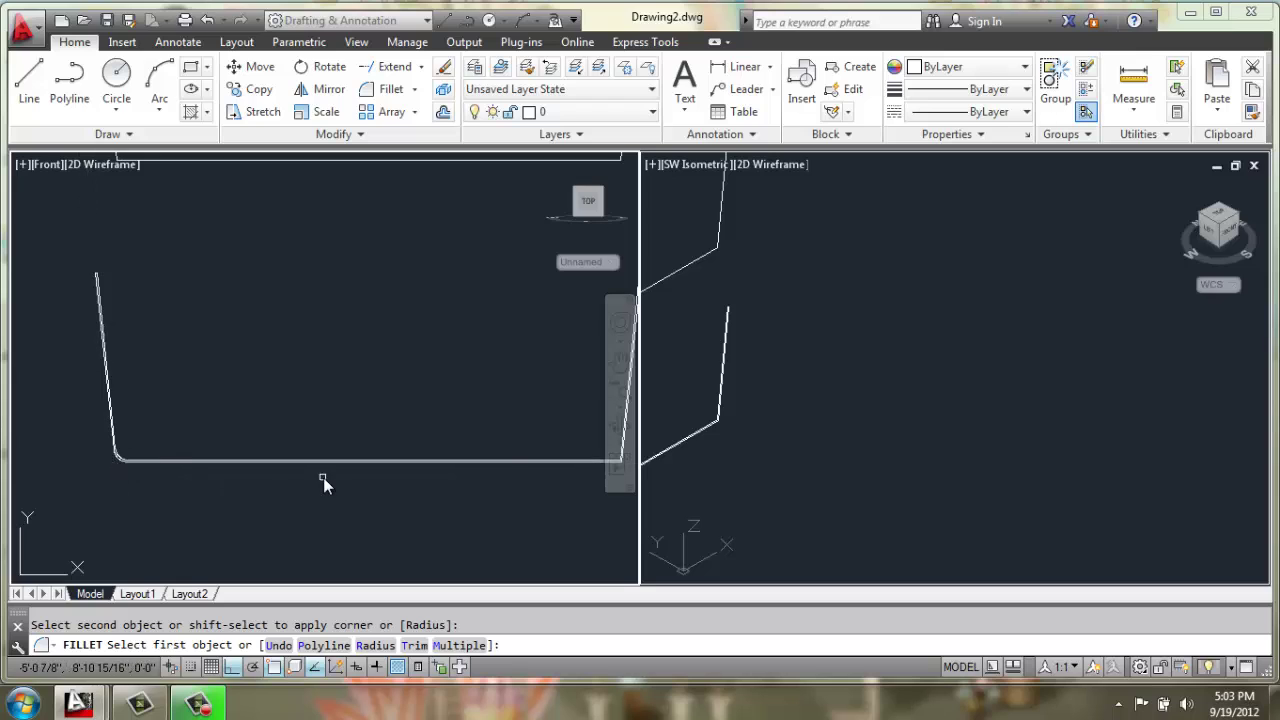
Step: Fillet the inner and outer bottom-right corners with the same radius 2
scroll(491, 474, down, 2)
scroll(559, 464, up, 3)
middle_drag(538, 460, 514, 463)
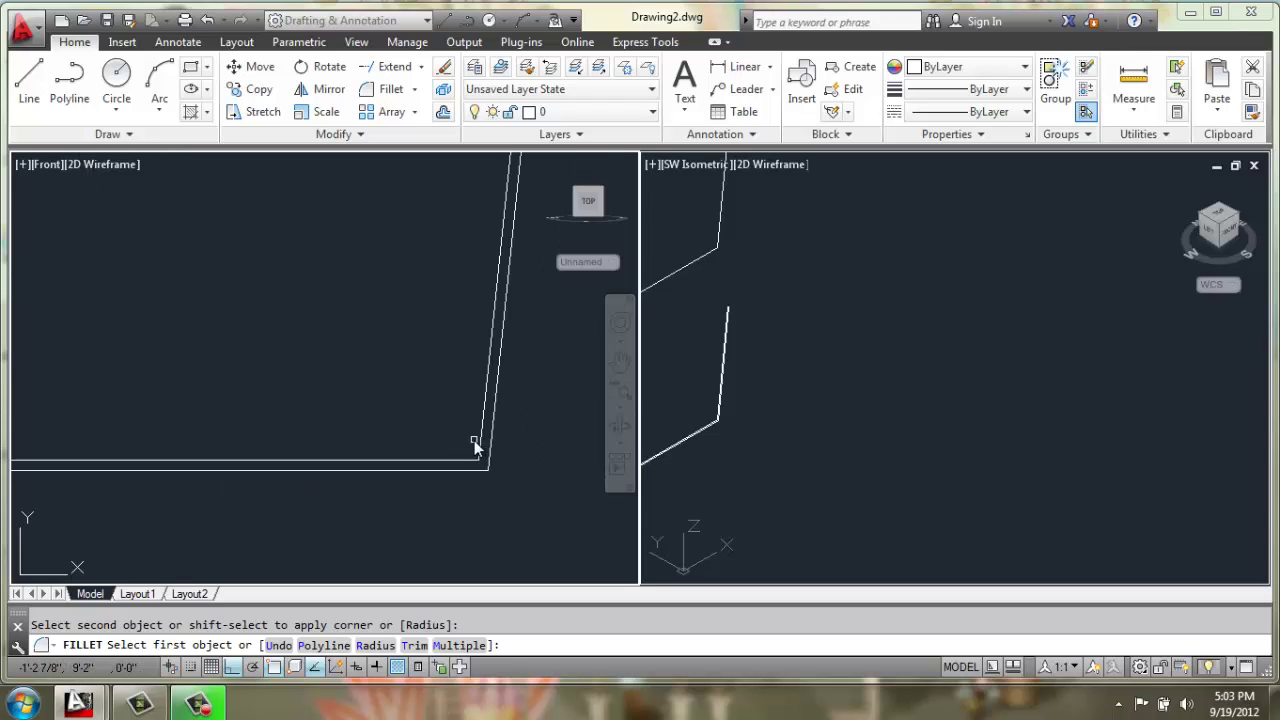
click(480, 450)
click(451, 468)
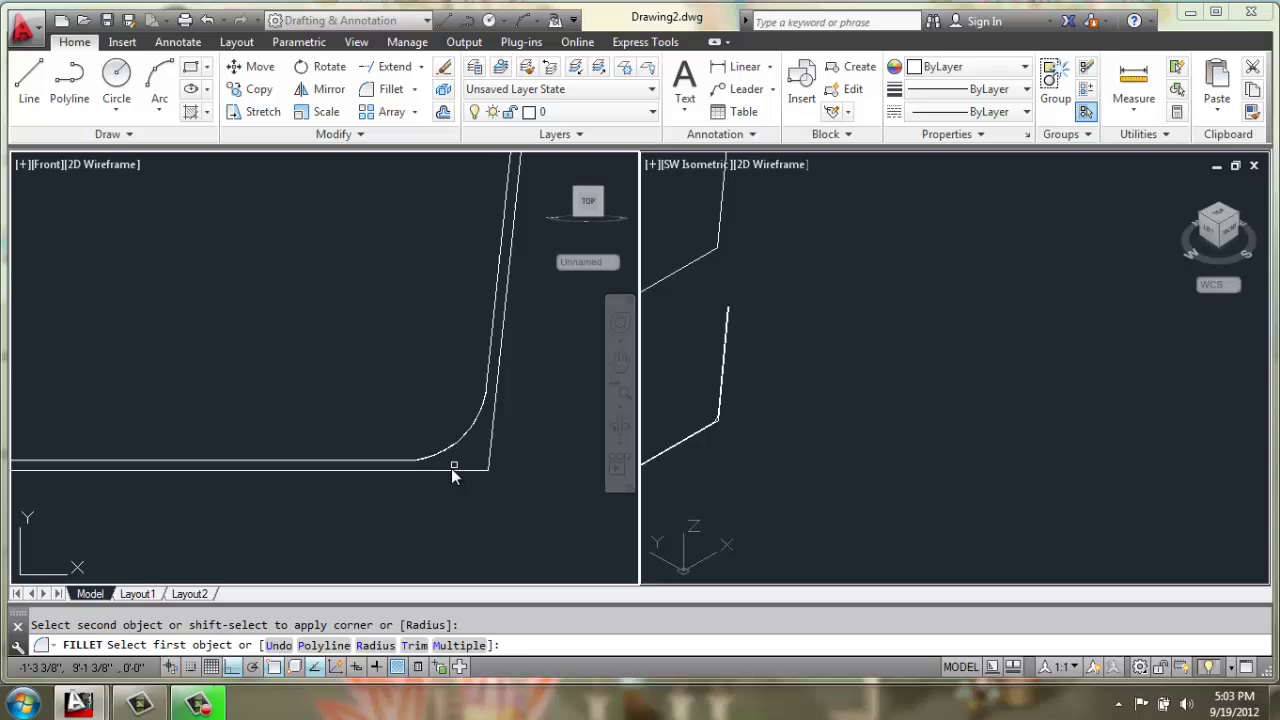
click(449, 470)
click(486, 456)
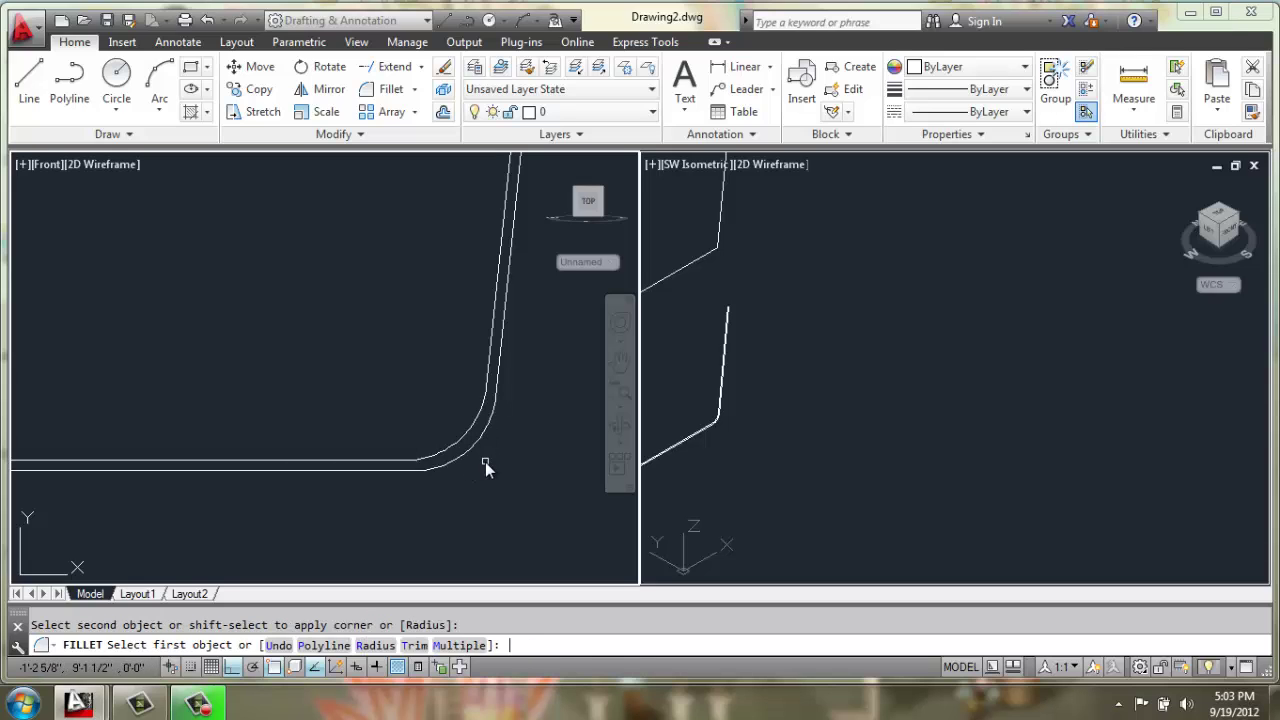
key(Escape)
Step: Join the lower profile's seven segments into a single polyline
scroll(443, 457, down, 3)
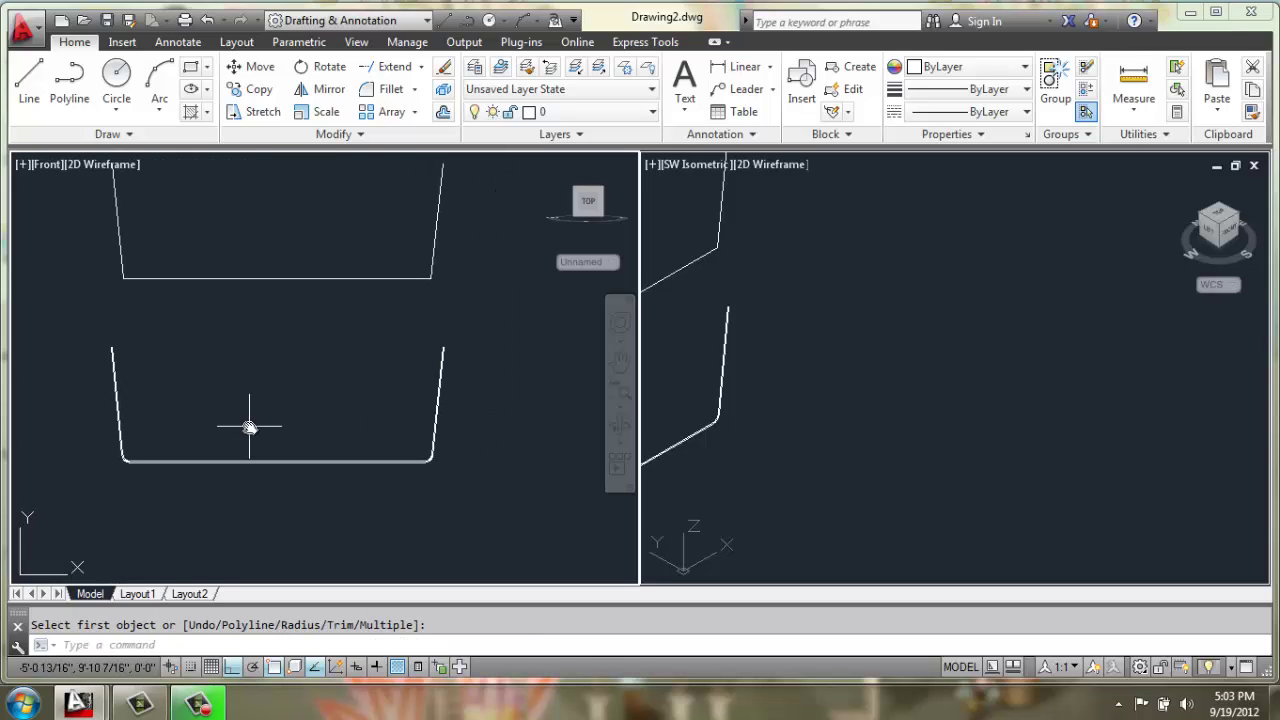
text(j)
key(Return)
click(457, 337)
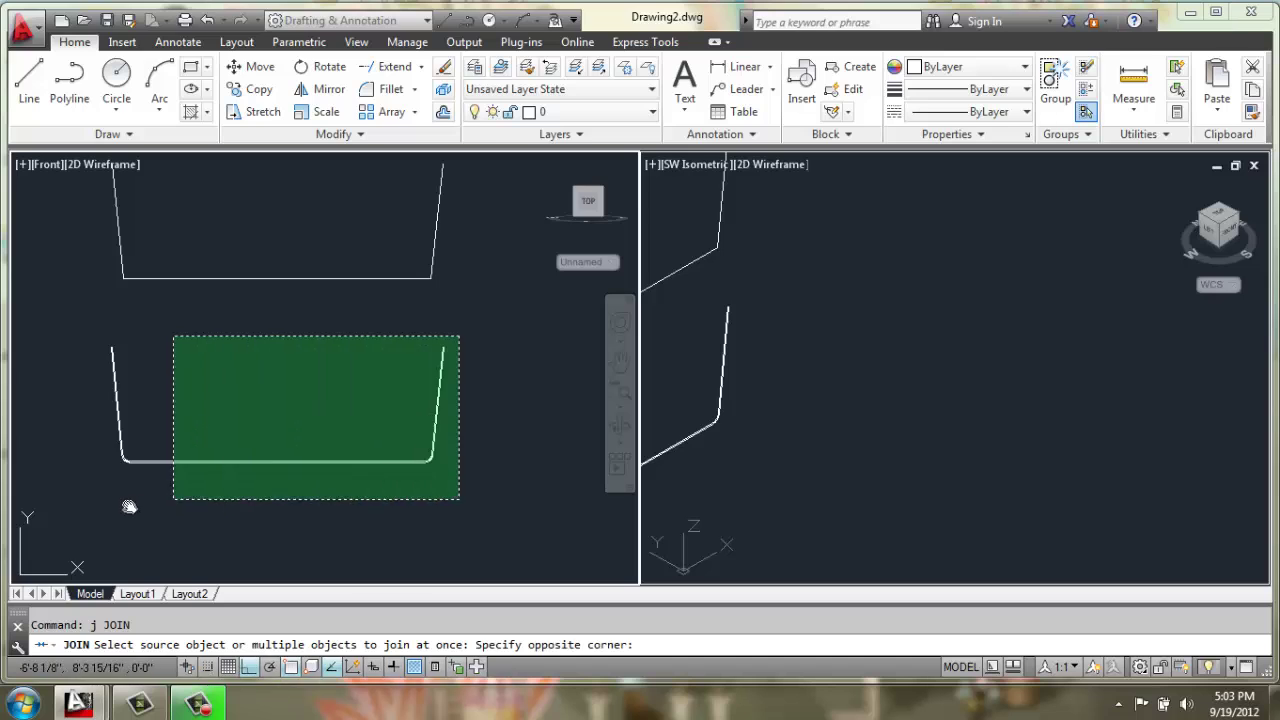
click(91, 500)
key(Return)
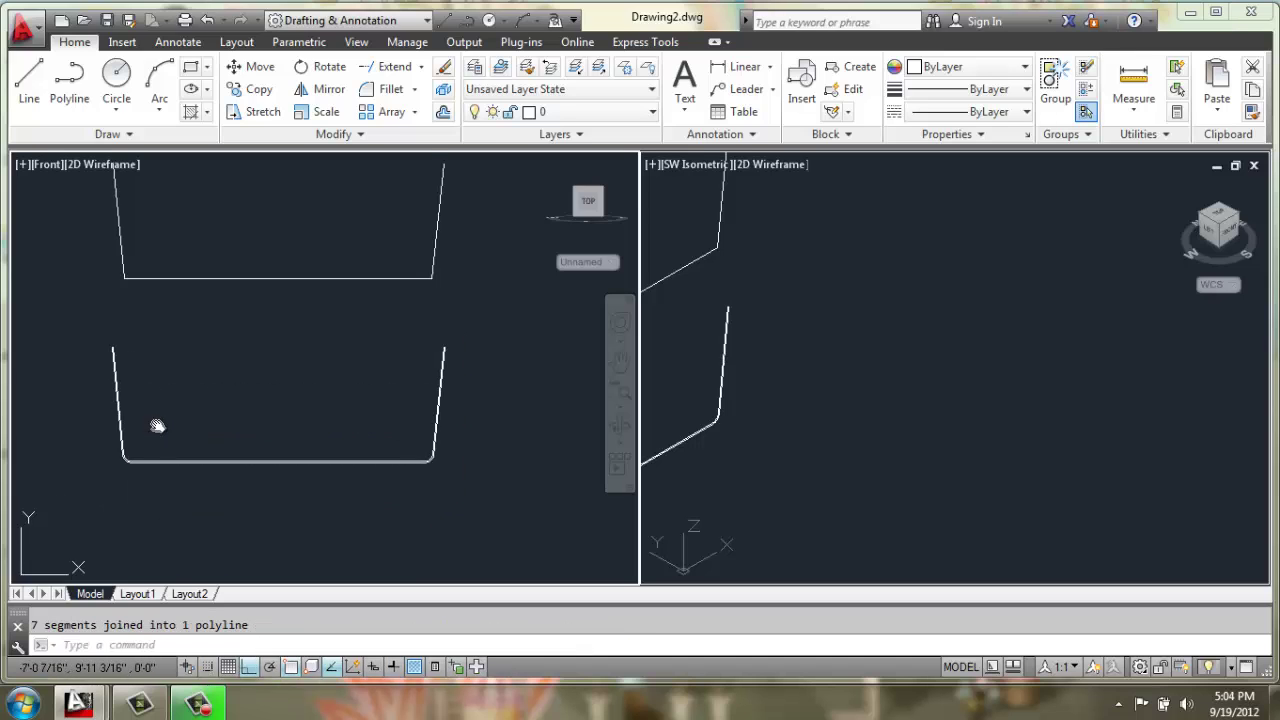
Step: Join the upper cup profile's three pieces into one polyline using two crossing windows
middle_drag(157, 423, 155, 471)
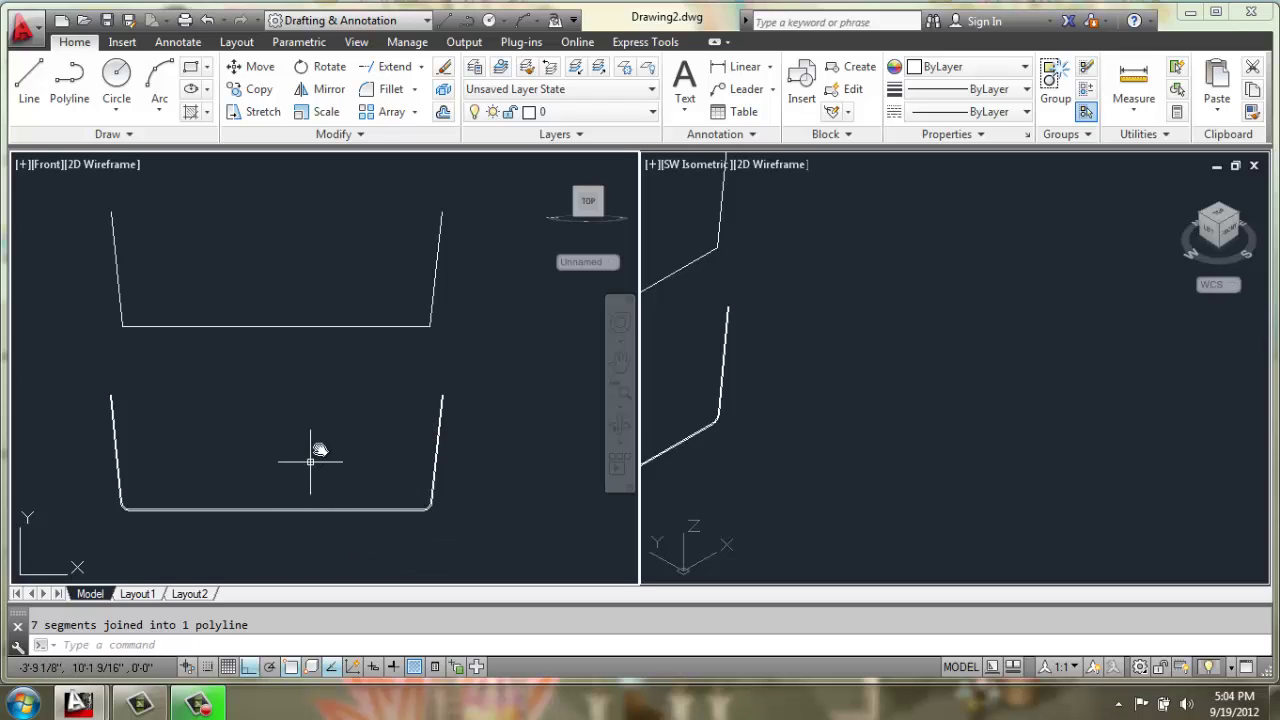
middle_drag(197, 347, 212, 365)
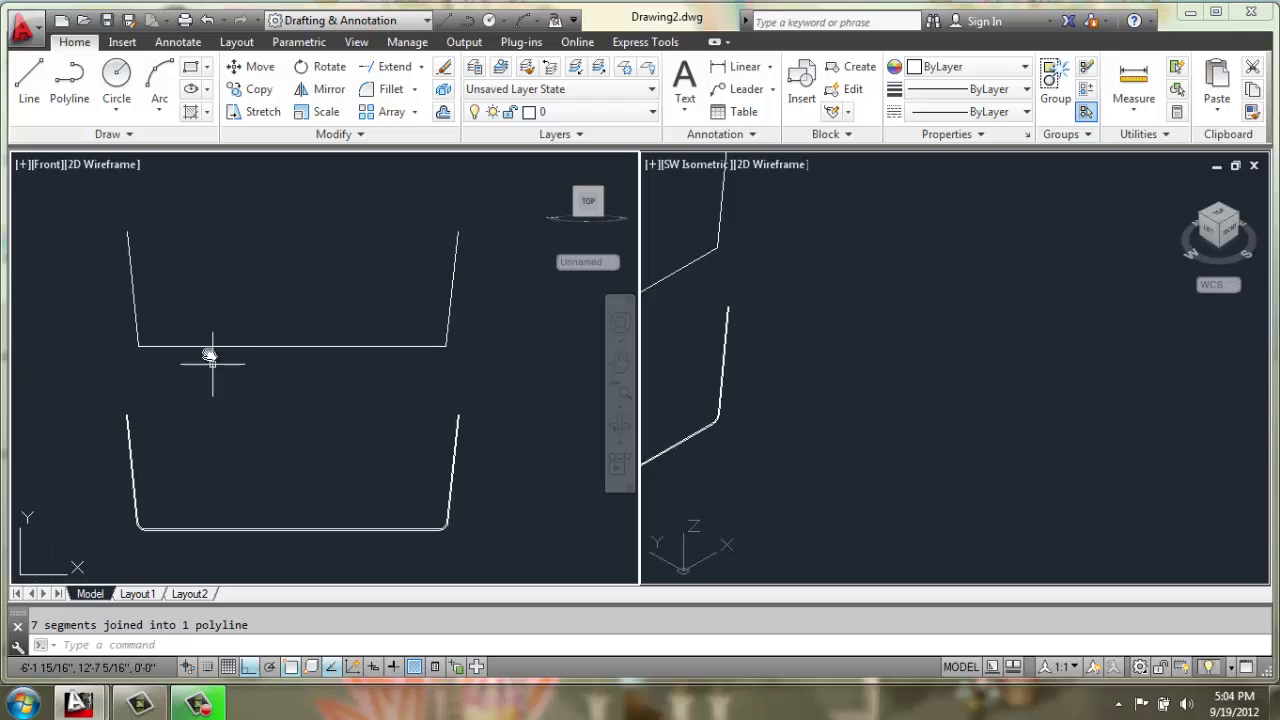
scroll(260, 281, up, 2)
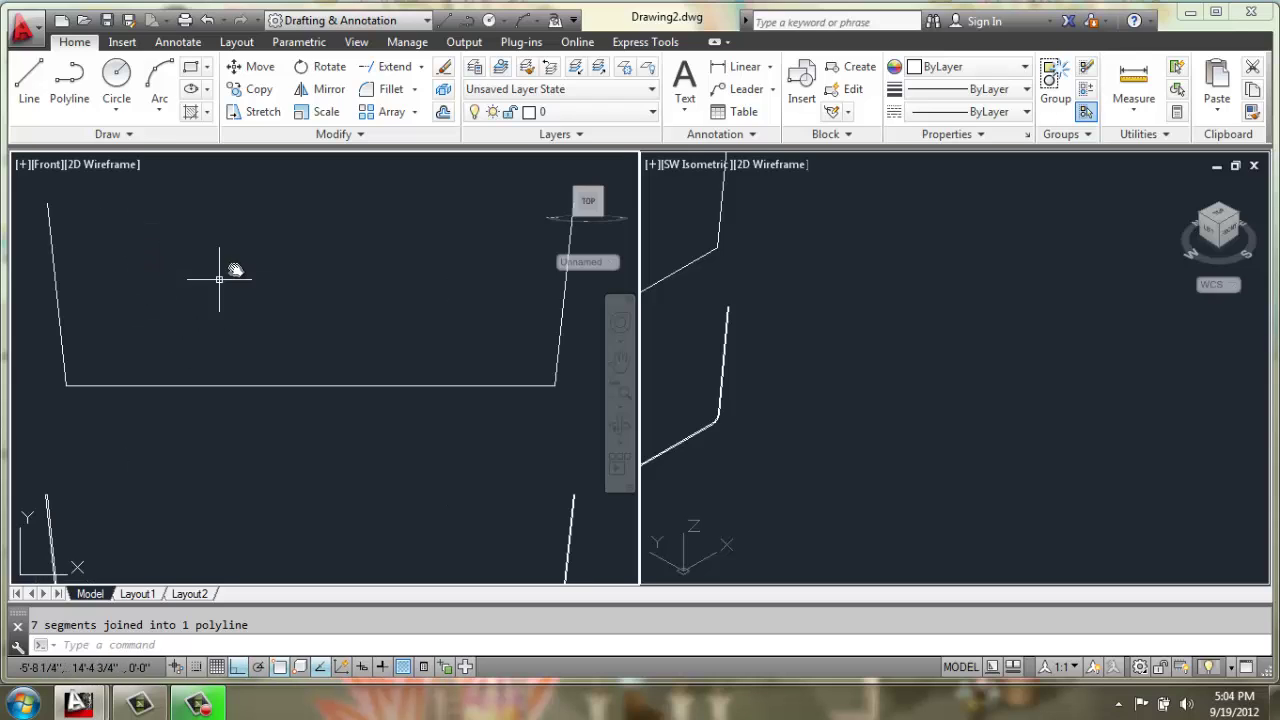
middle_drag(223, 277, 217, 320)
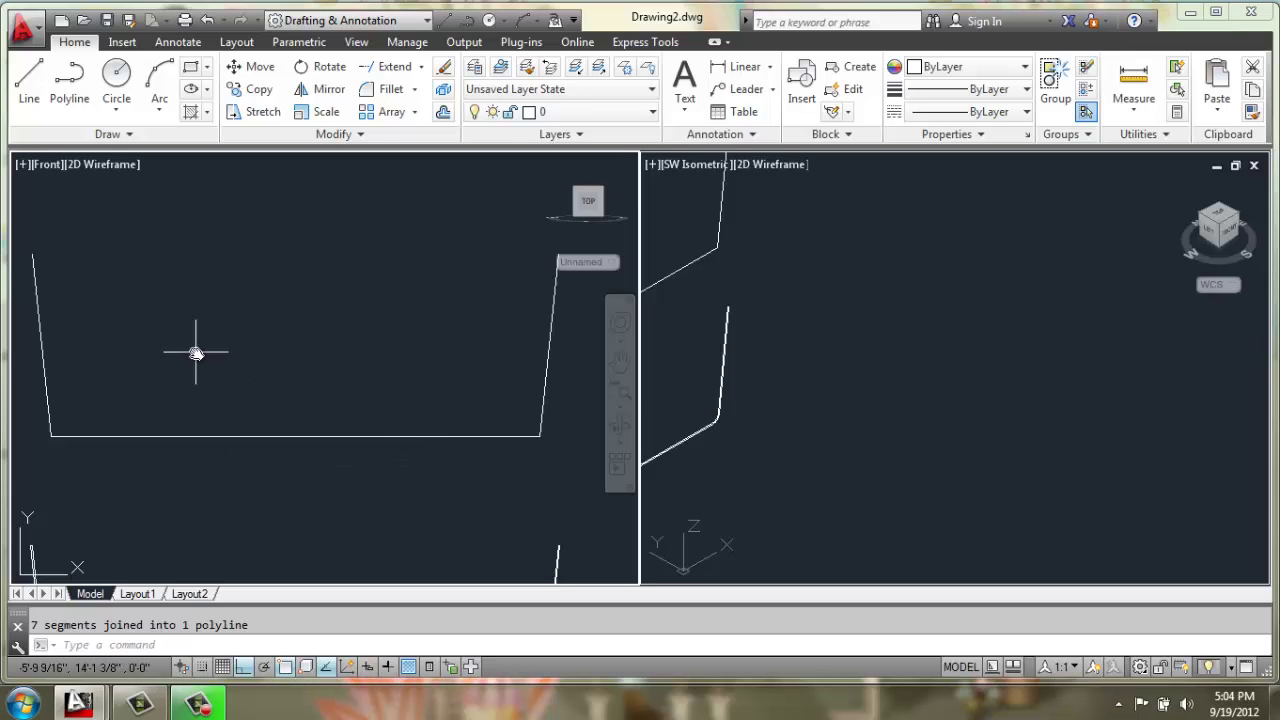
text(j)
key(Return)
click(128, 390)
click(42, 464)
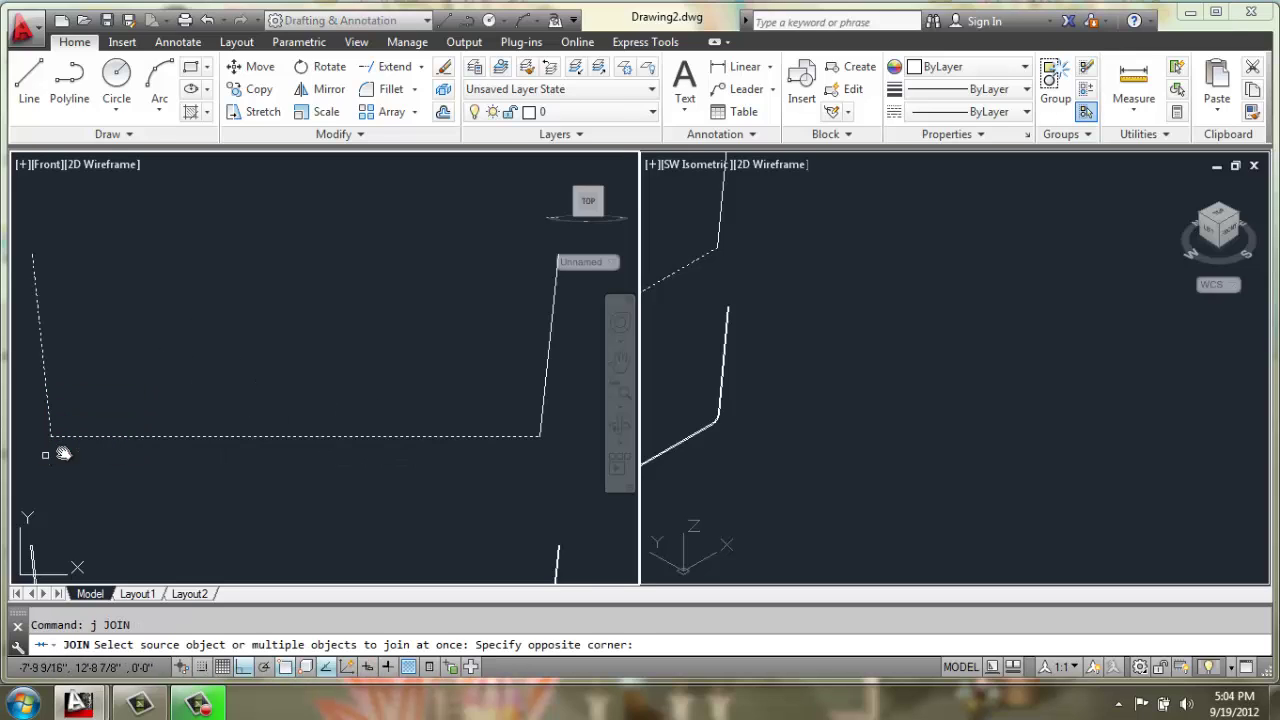
click(566, 409)
click(525, 436)
key(Return)
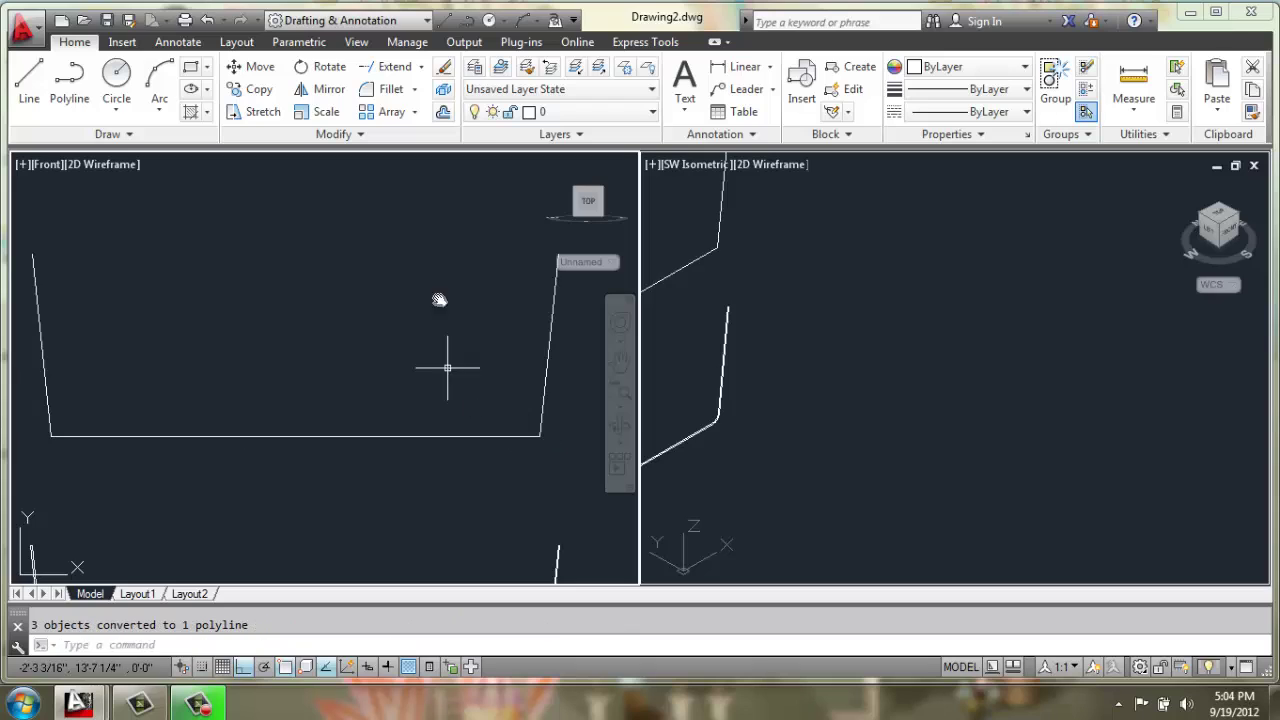
Step: Start a 1/4-inch offset of the upper profile, then cancel it
click(442, 110)
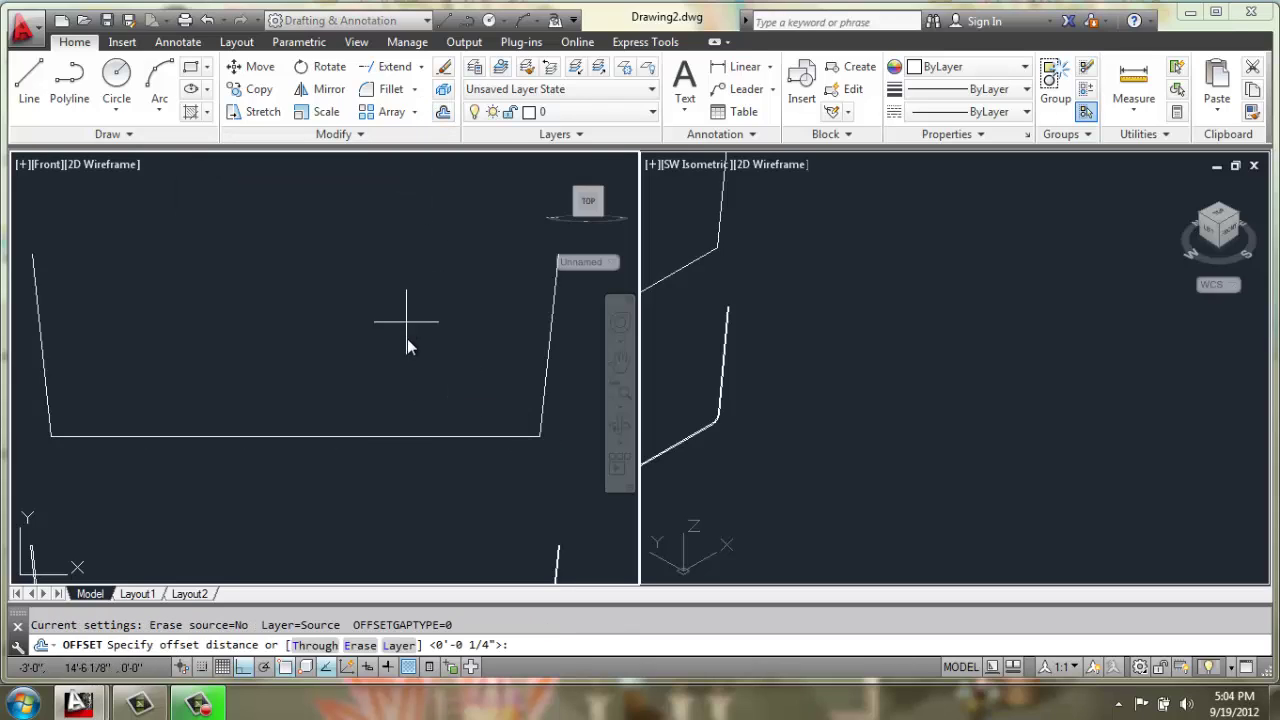
key(Return)
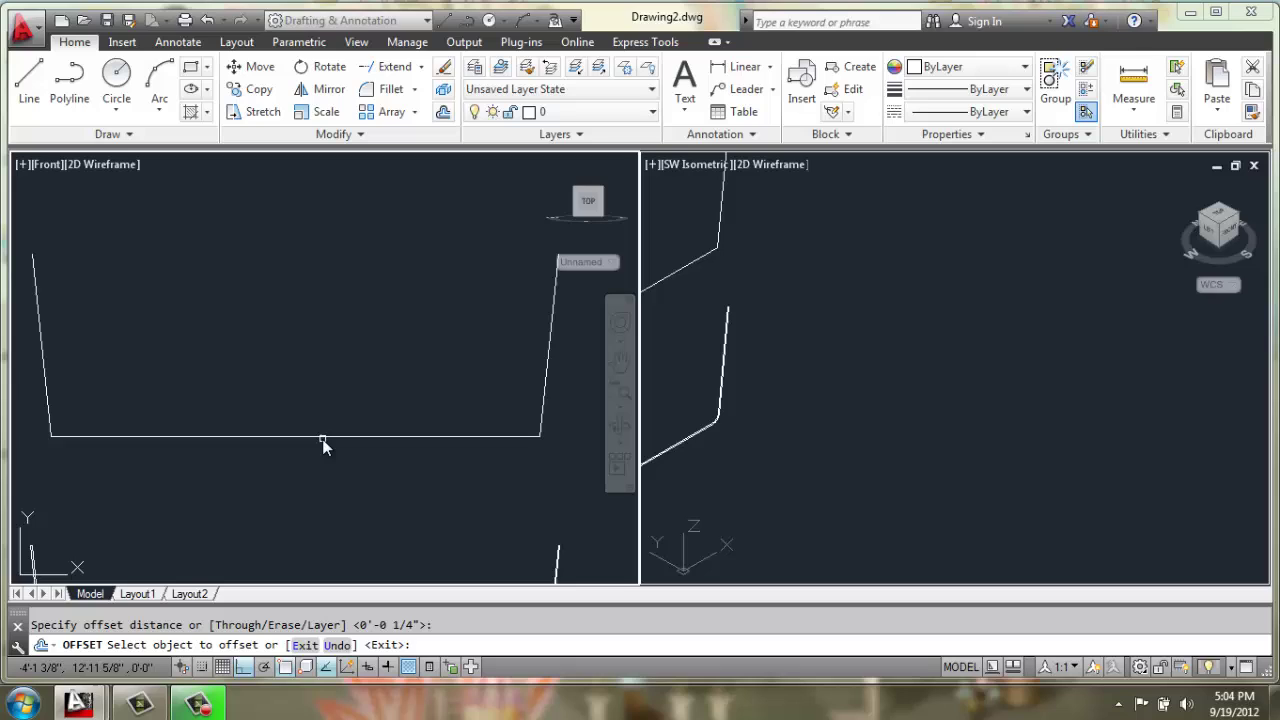
click(322, 438)
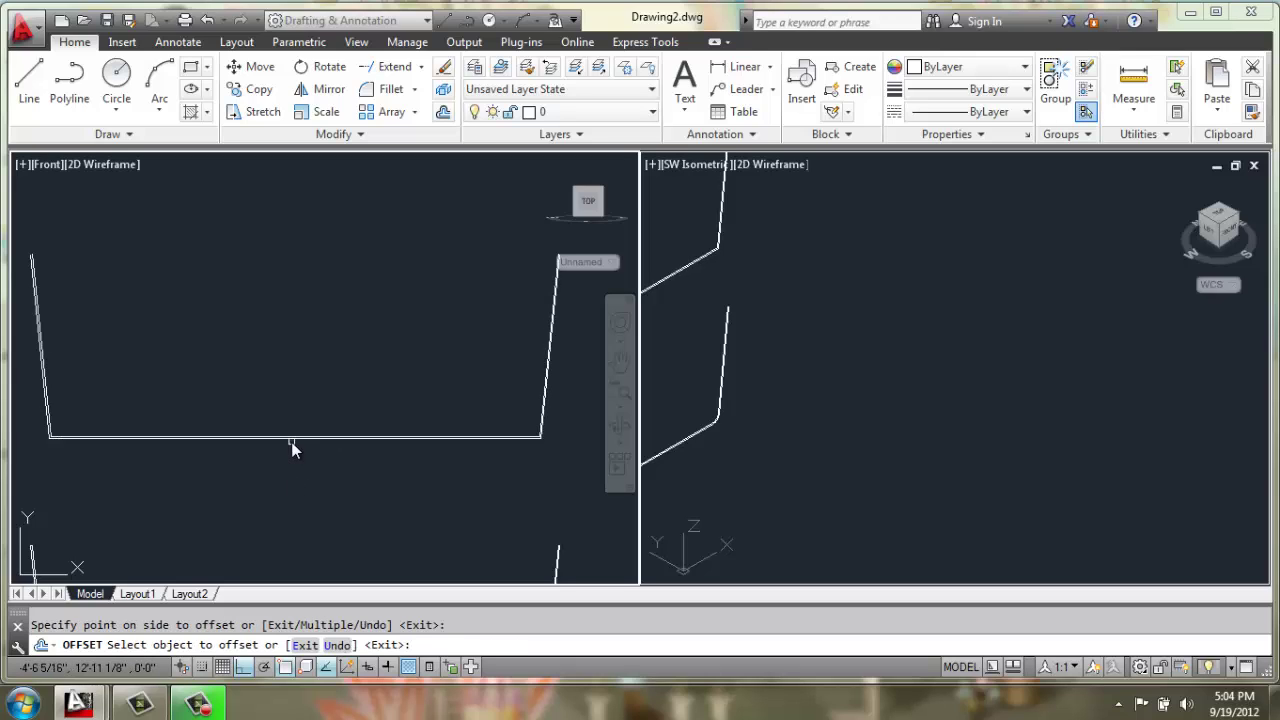
key(Escape)
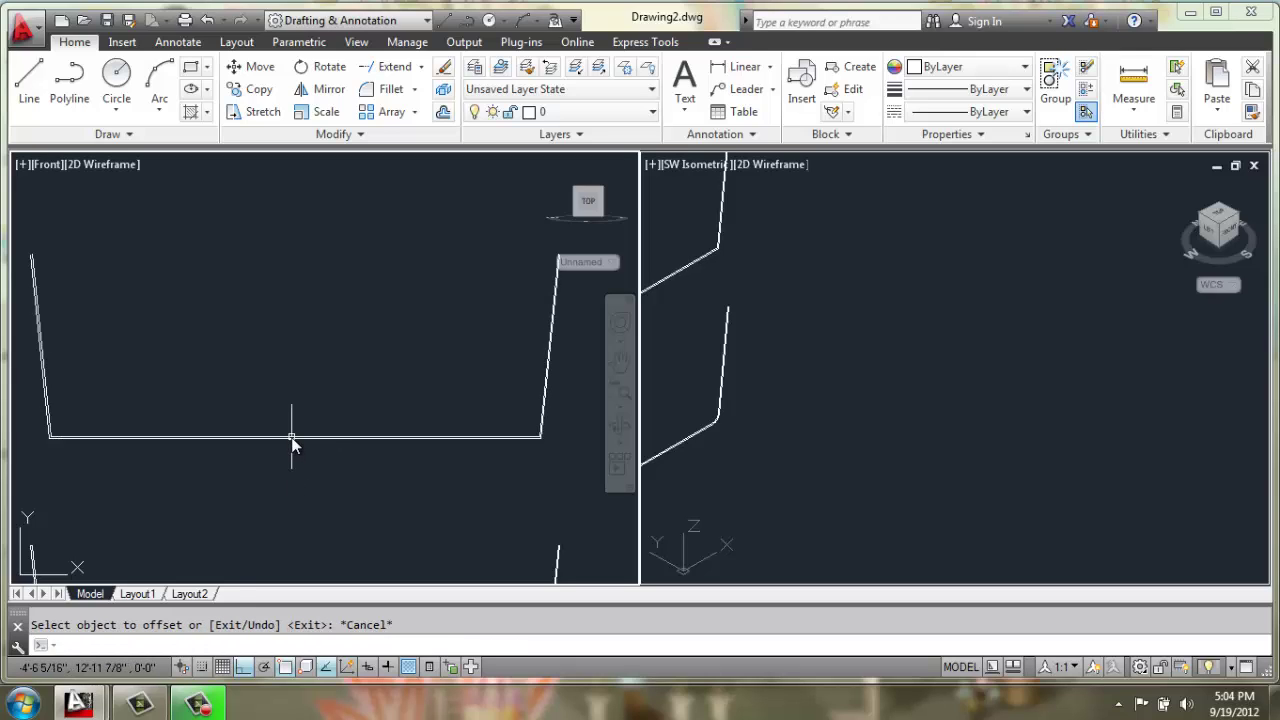
key(Escape)
Step: Erase the duplicate line along the upper profile's bottom edge
scroll(300, 428, up, 5)
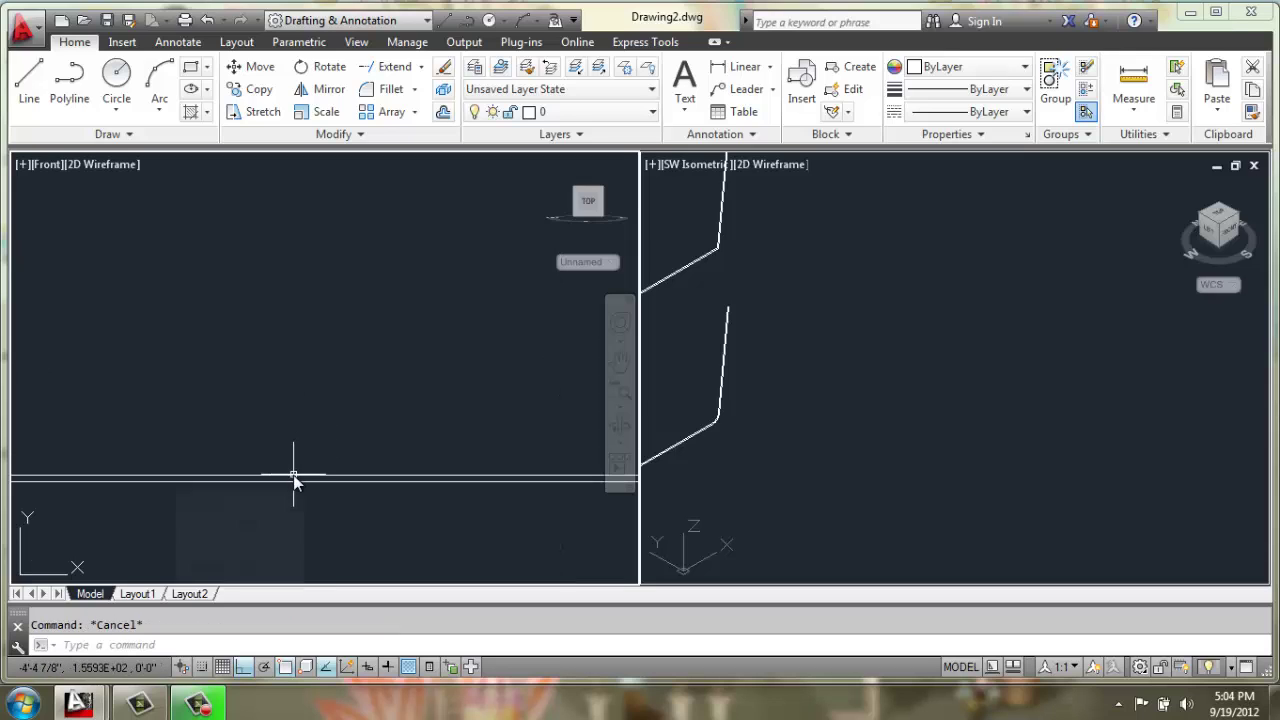
click(294, 477)
key(Escape)
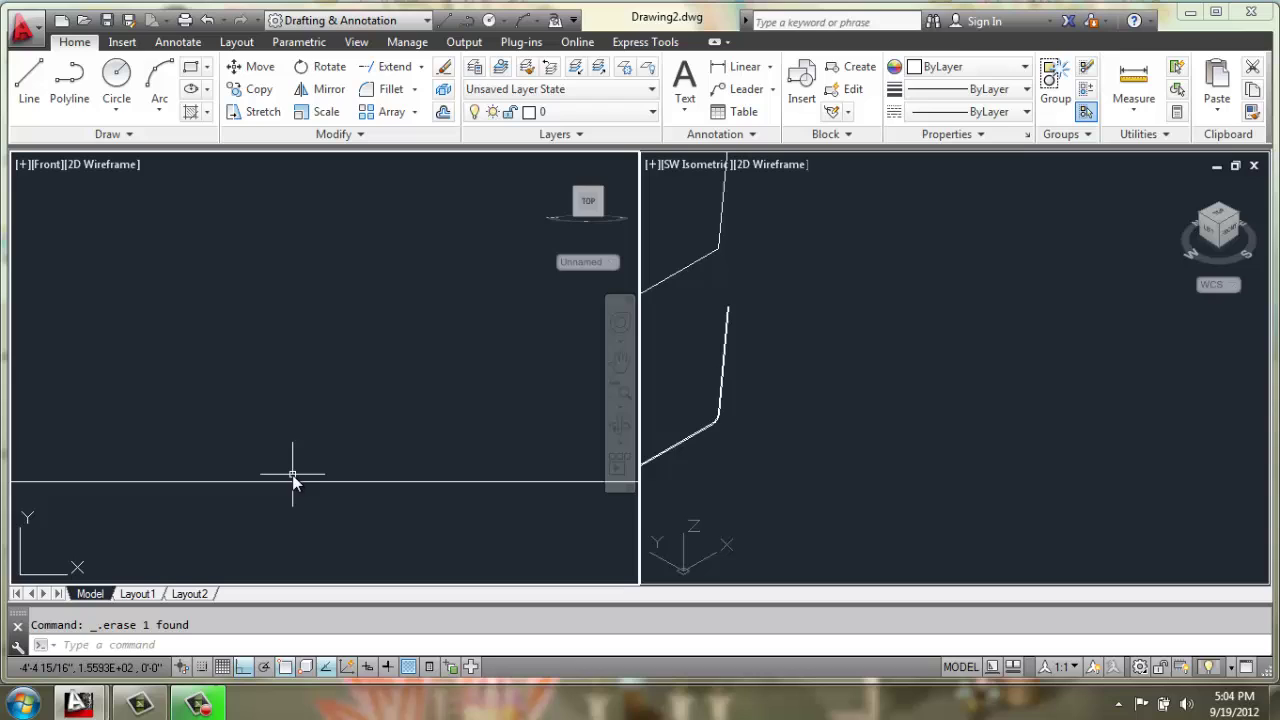
scroll(306, 410, down, 3)
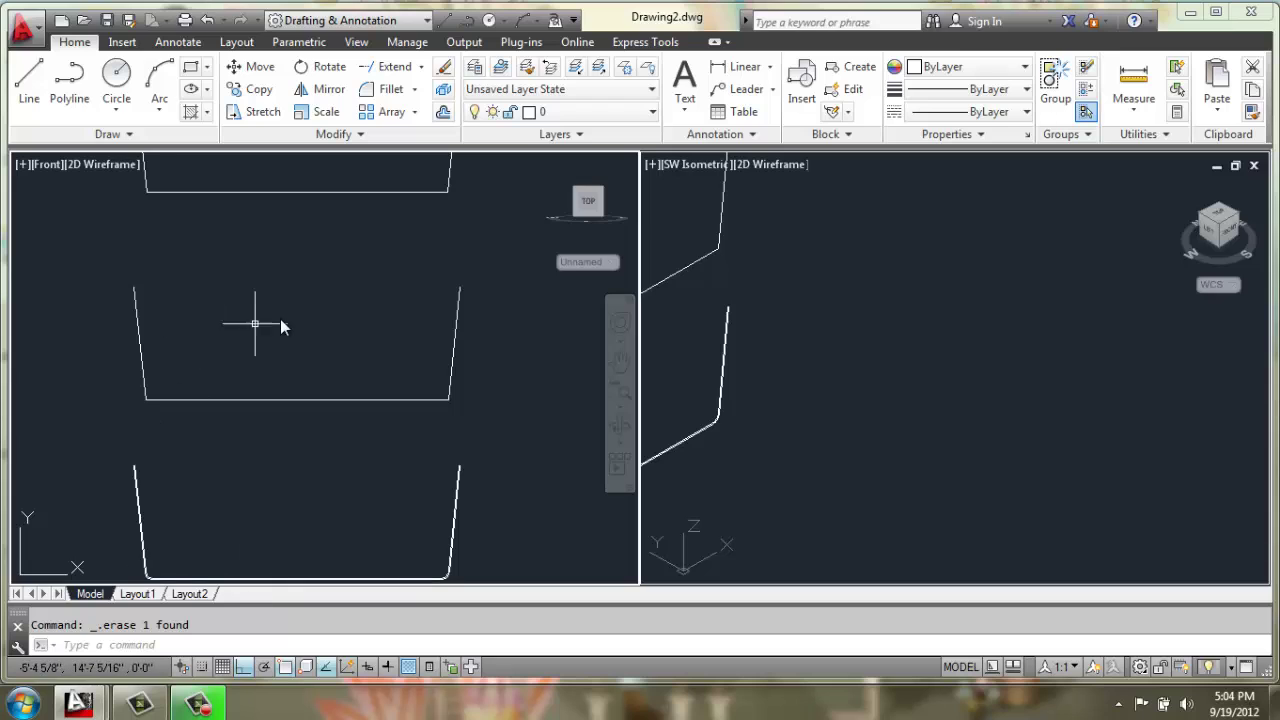
scroll(280, 318, up, 2)
Step: Draw a line closing the middle cup between its upper-left and upper-right endpoints
text(l)
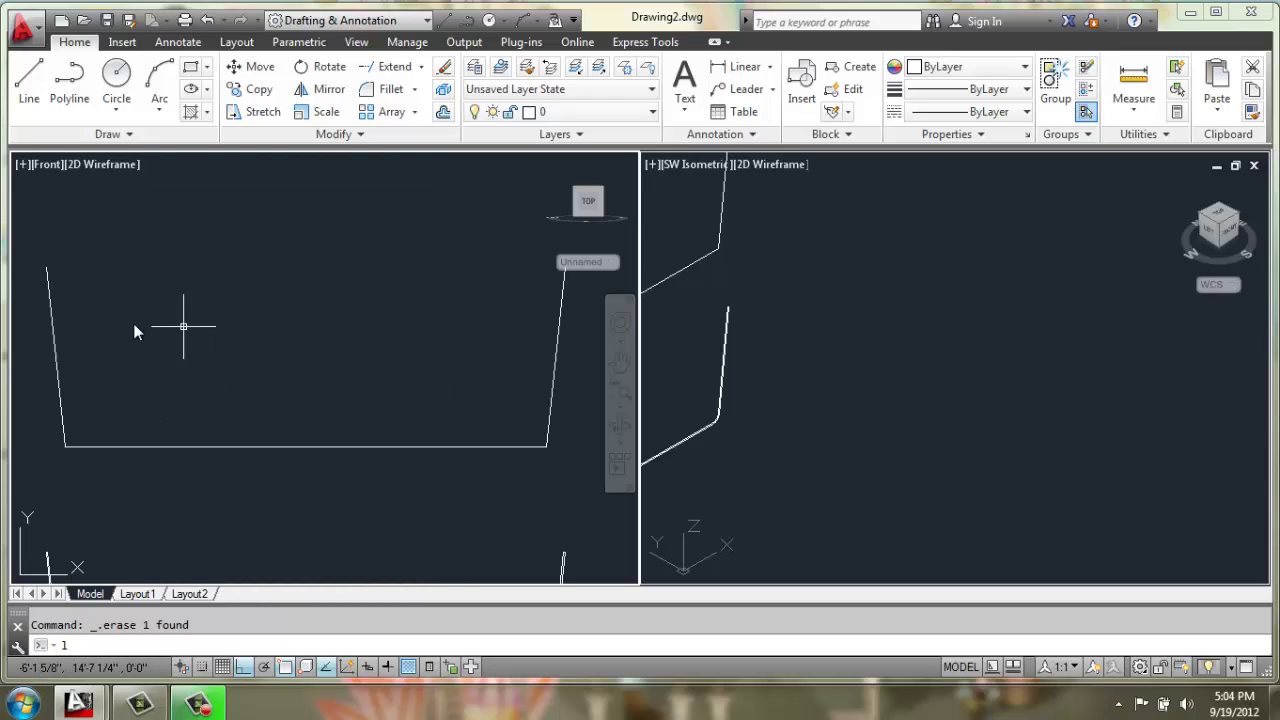
key(Return)
click(45, 268)
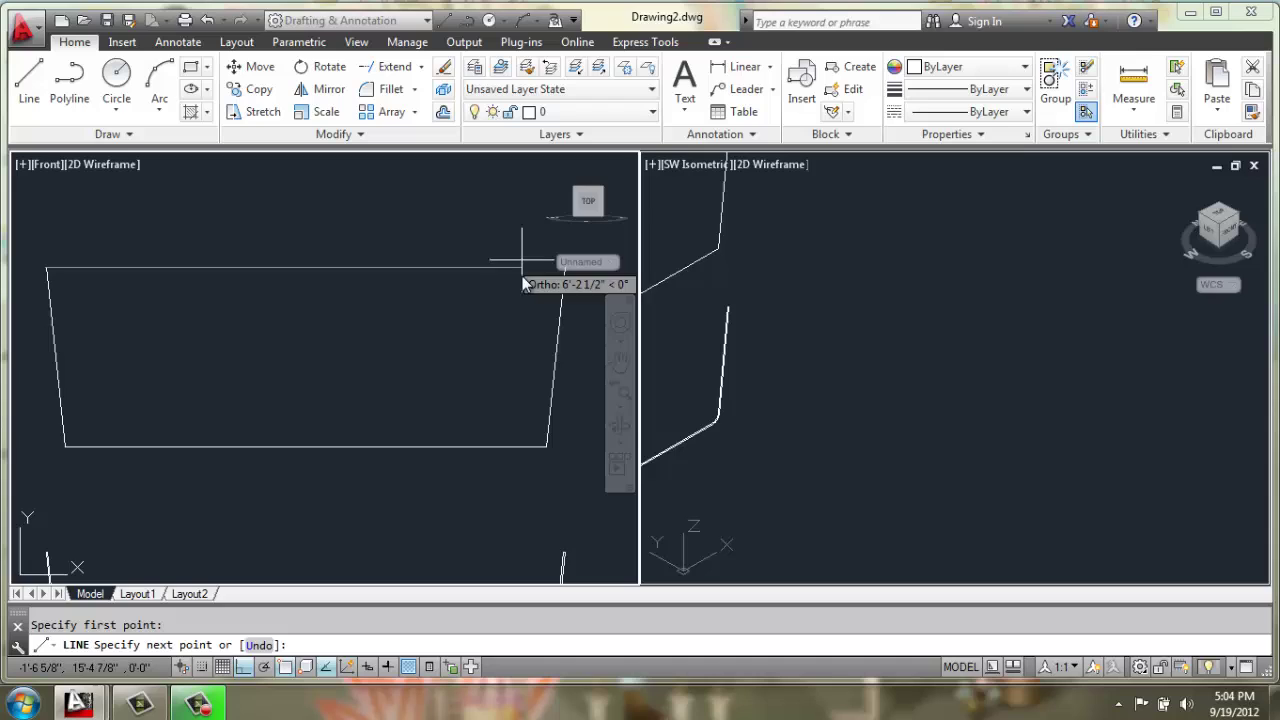
middle_drag(520, 305, 420, 329)
click(464, 290)
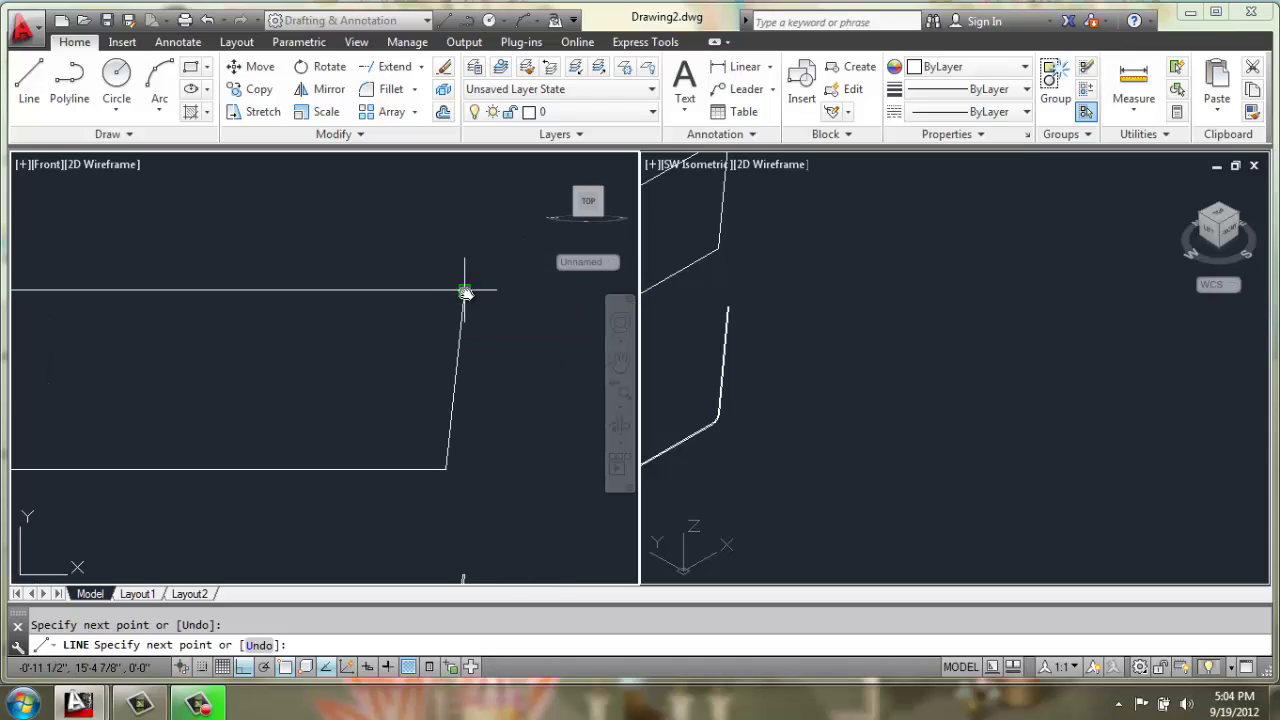
key(Return)
Step: Start FILLET with a radius of 2 in Multiple mode
text(f)
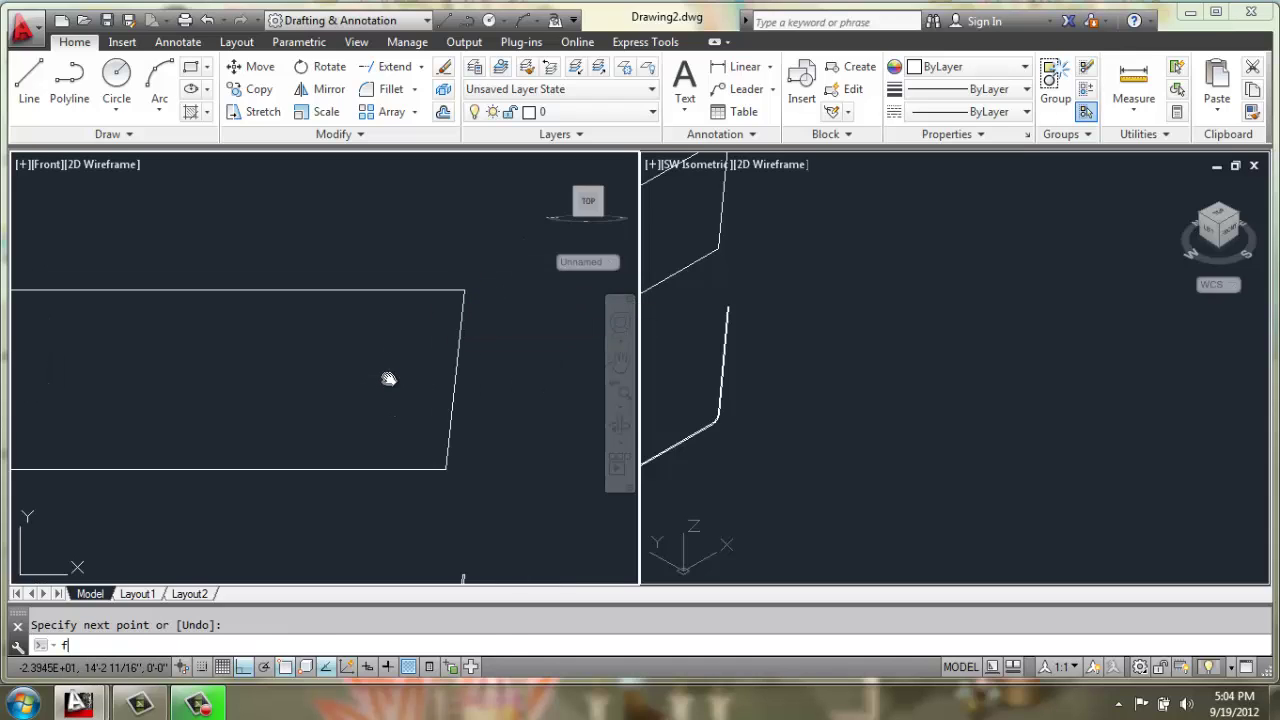
key(Return)
text(r)
key(Return)
text(2)
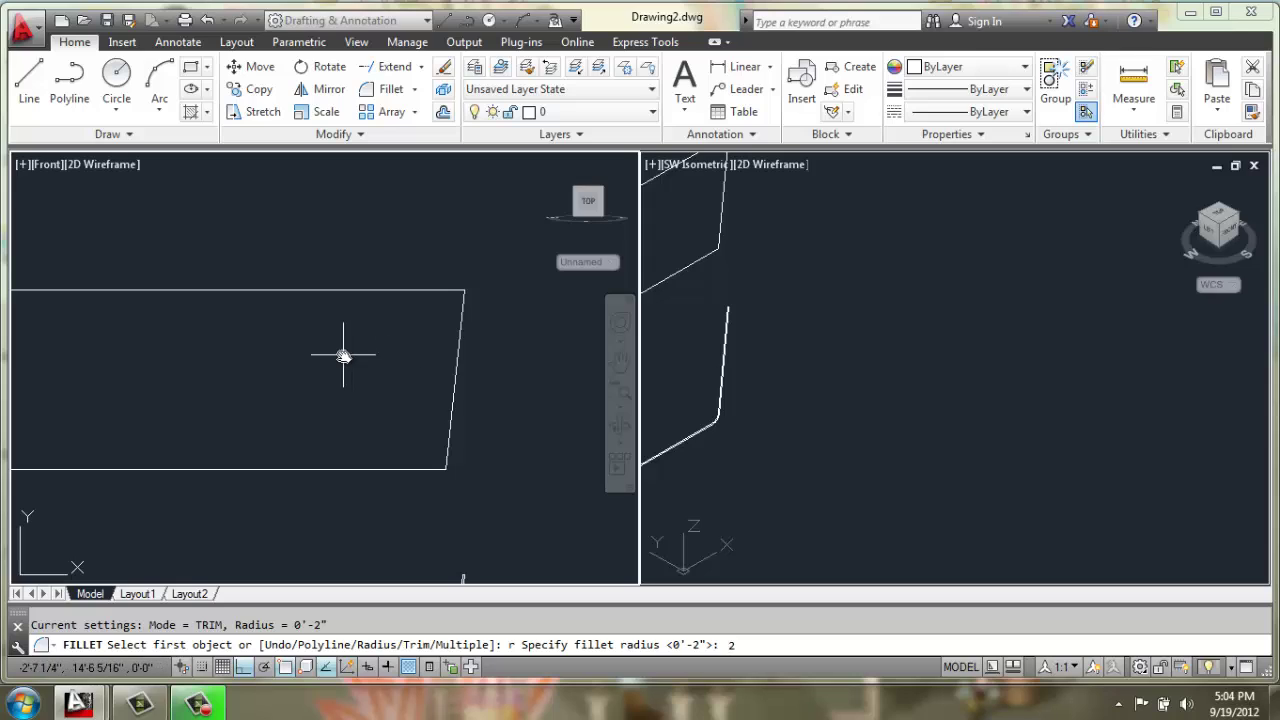
key(Return)
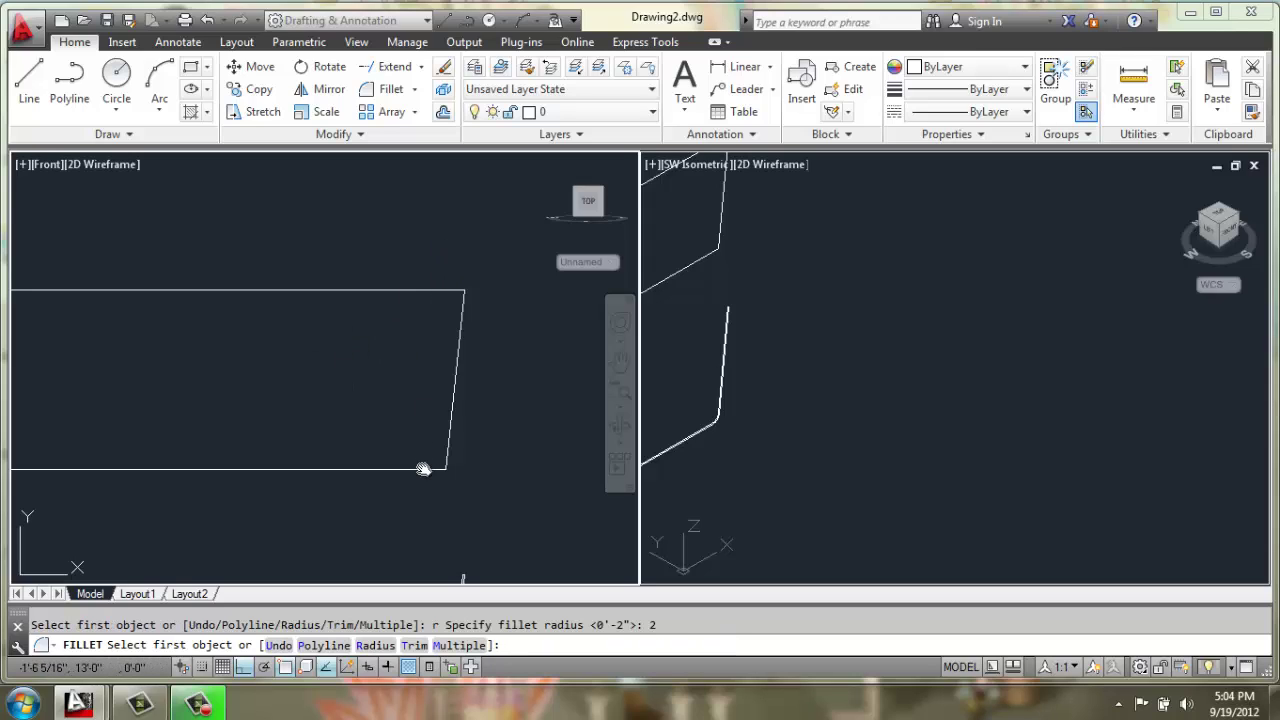
text(m)
key(Return)
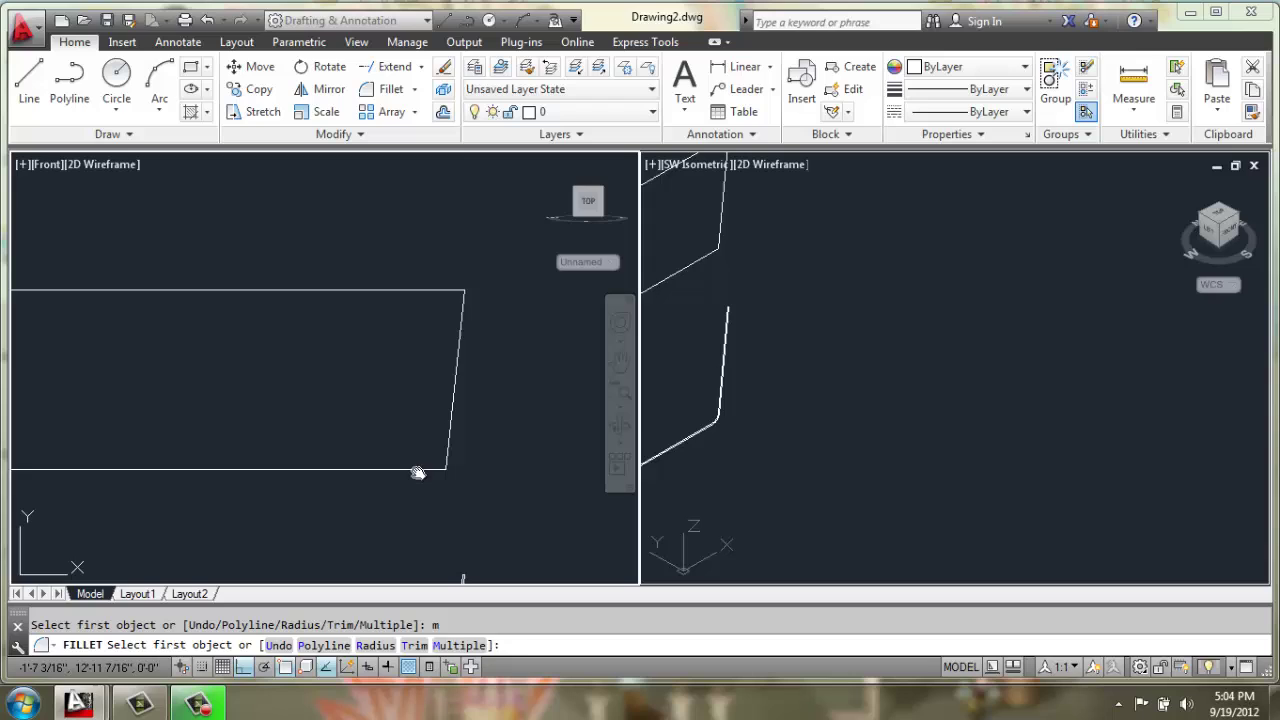
Step: Round the middle cup's bottom-right and bottom-left corners at radius 2
click(418, 472)
click(447, 451)
scroll(463, 449, down, 2)
scroll(165, 462, up, 2)
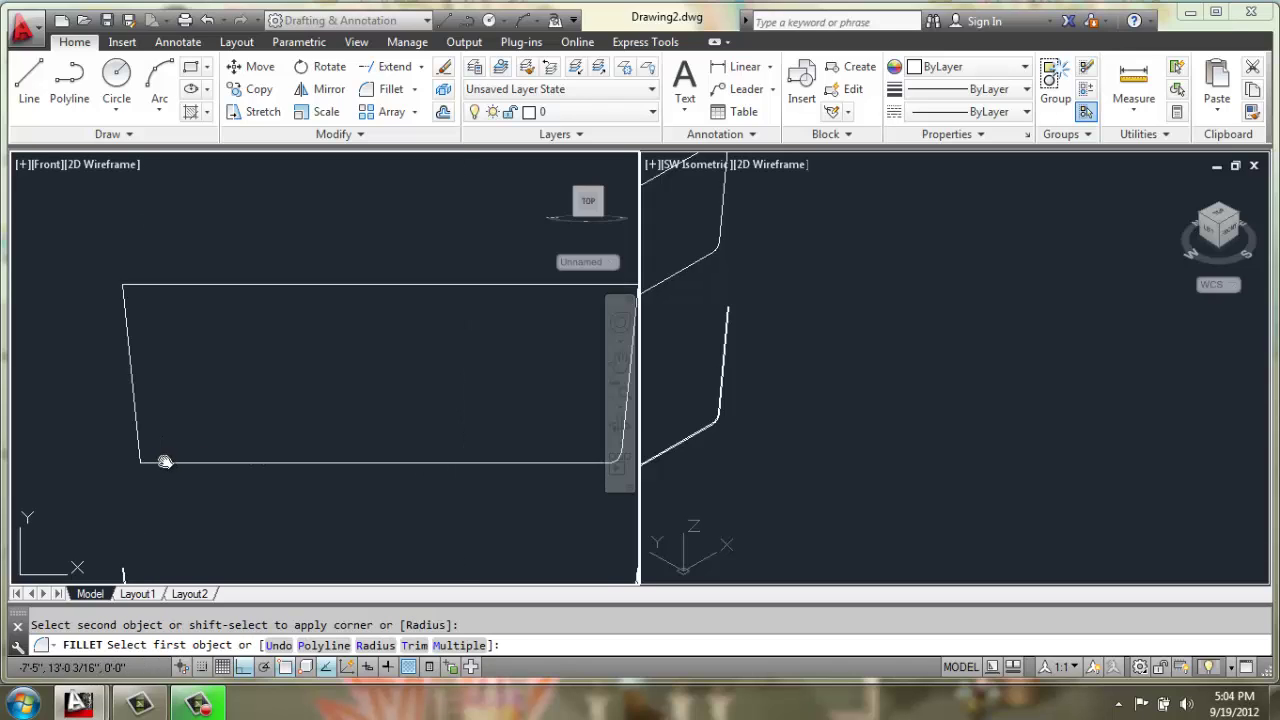
scroll(146, 461, up, 2)
click(146, 462)
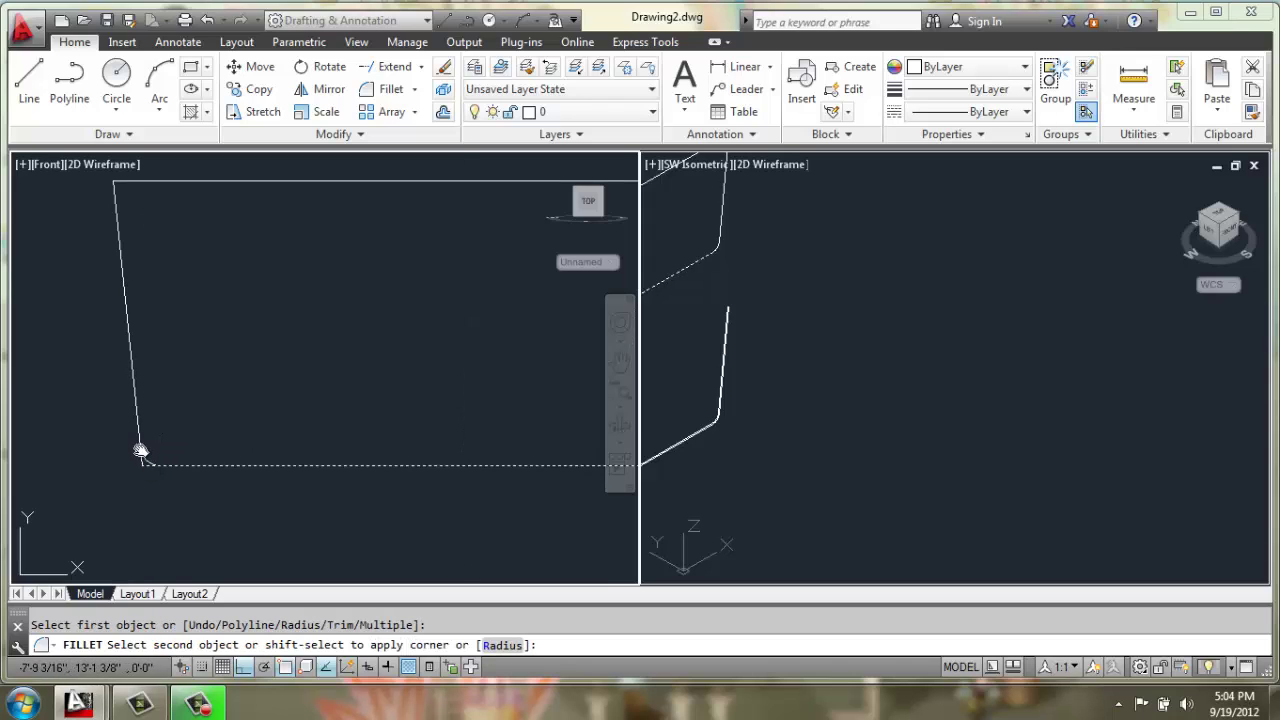
click(141, 451)
key(Return)
key(Escape)
scroll(130, 450, down, 4)
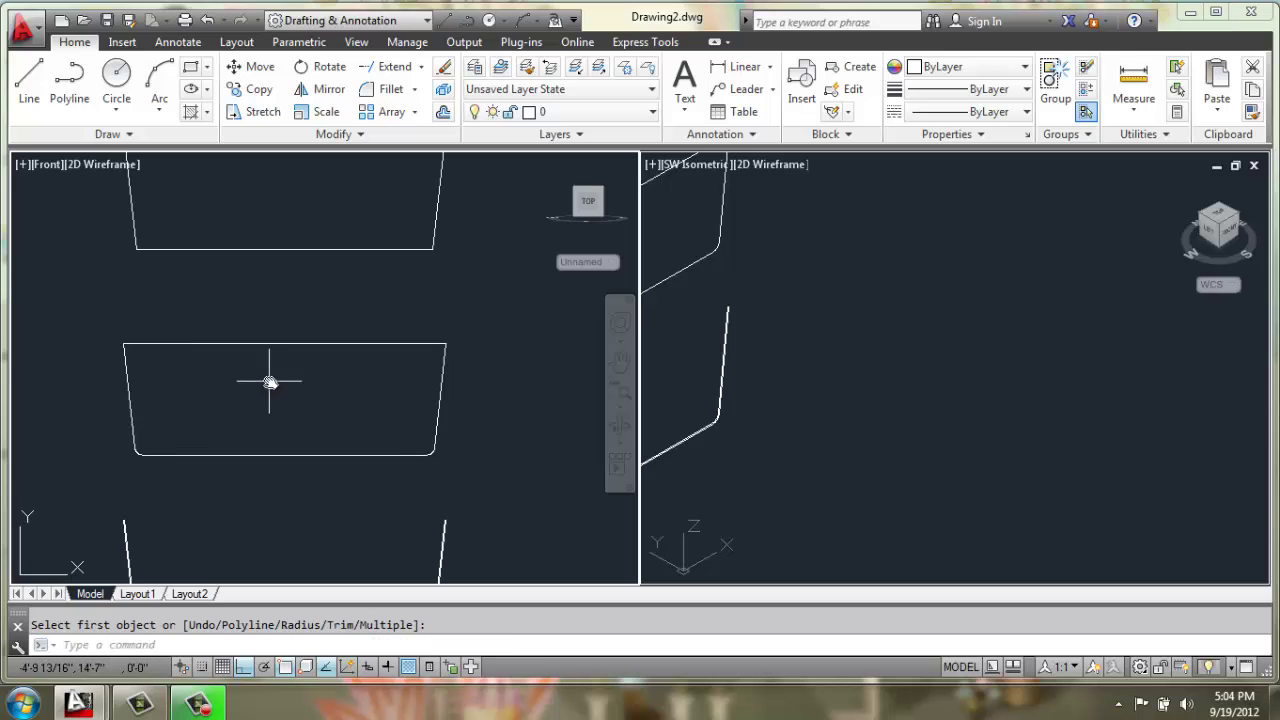
Step: Join the middle profile's pieces into one polyline with a crossing window
text(j)
key(Return)
click(451, 329)
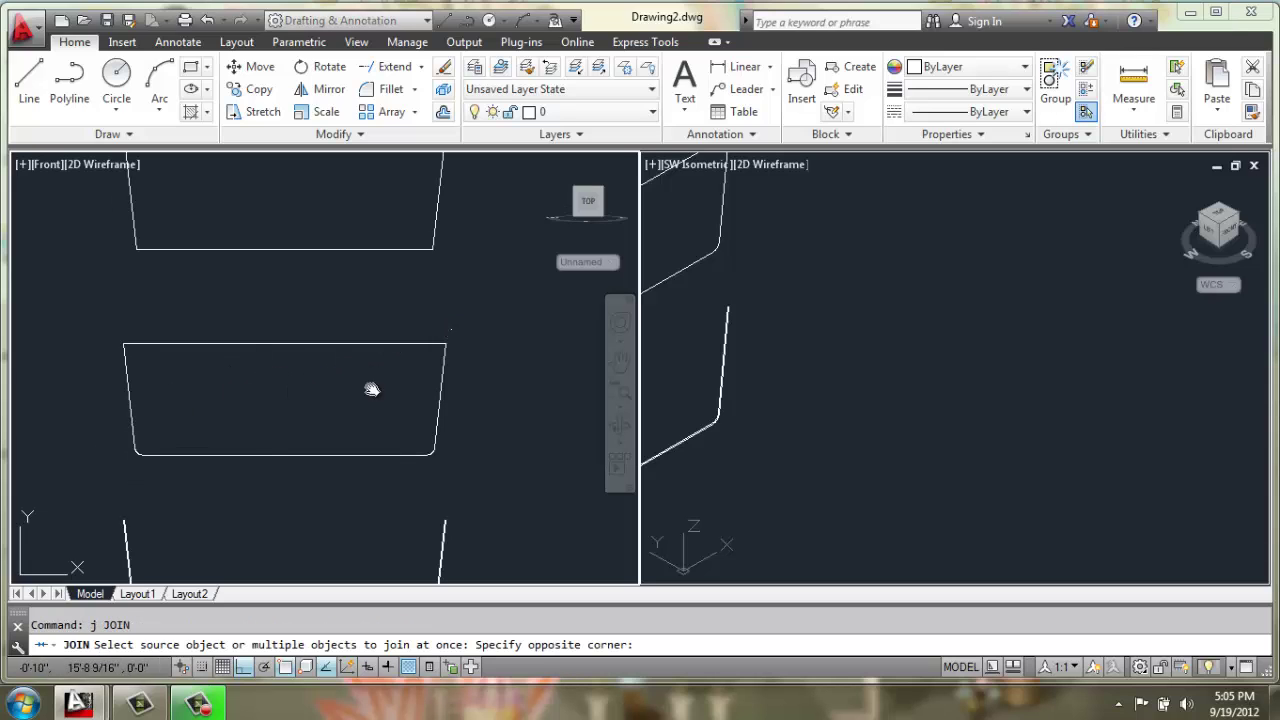
click(108, 470)
key(Return)
scroll(266, 394, down, 2)
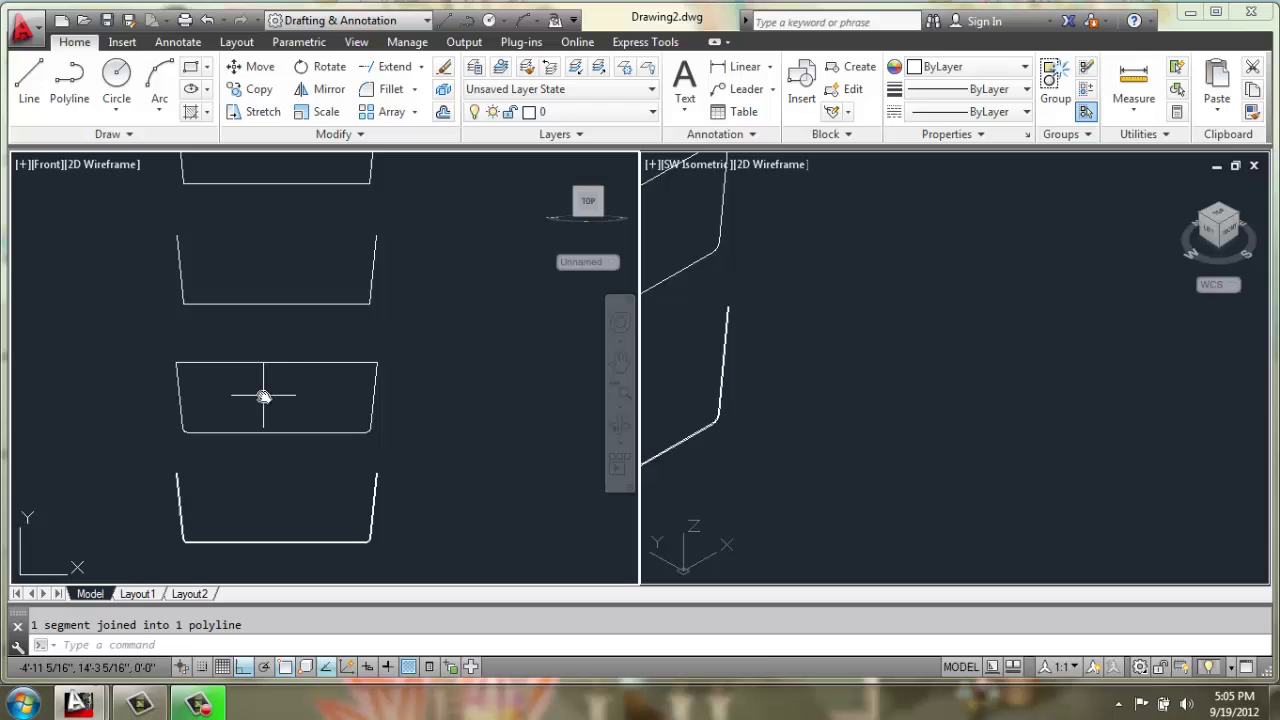
Step: Pan the front view and delete the vertical line beside the middle profile's right edge
middle_drag(281, 348, 289, 337)
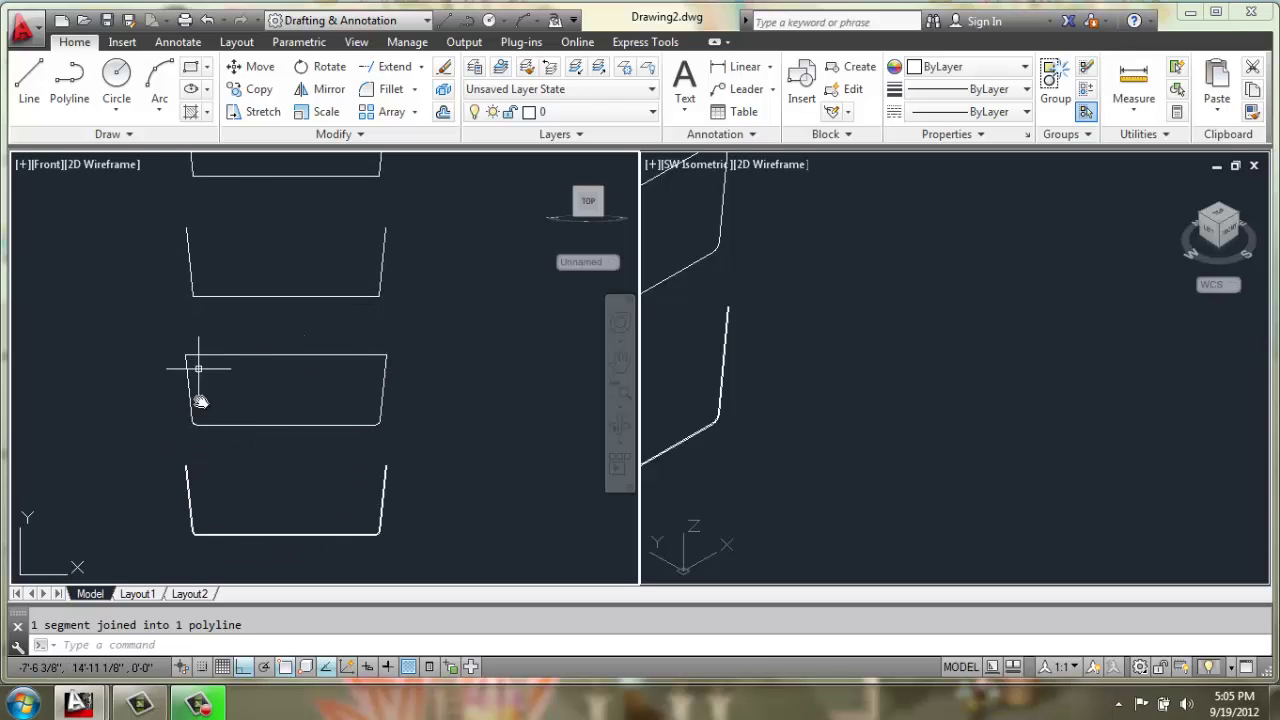
middle_drag(274, 317, 302, 399)
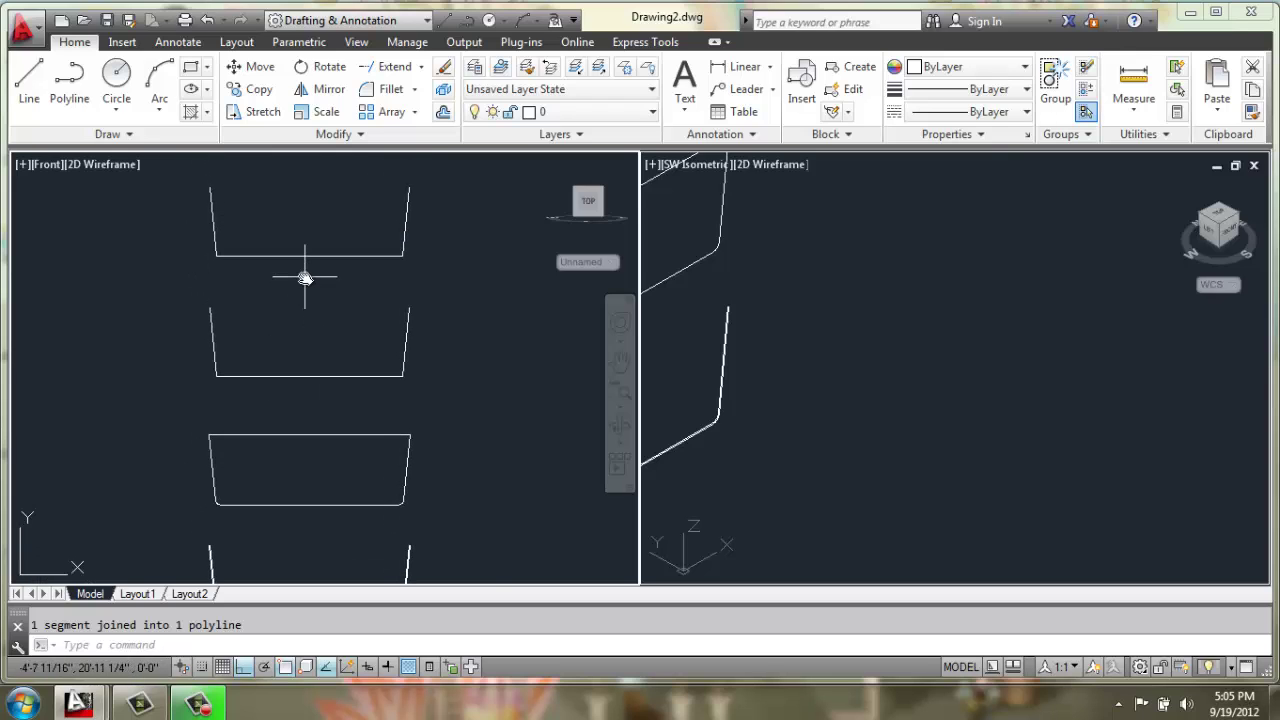
middle_drag(305, 277, 306, 335)
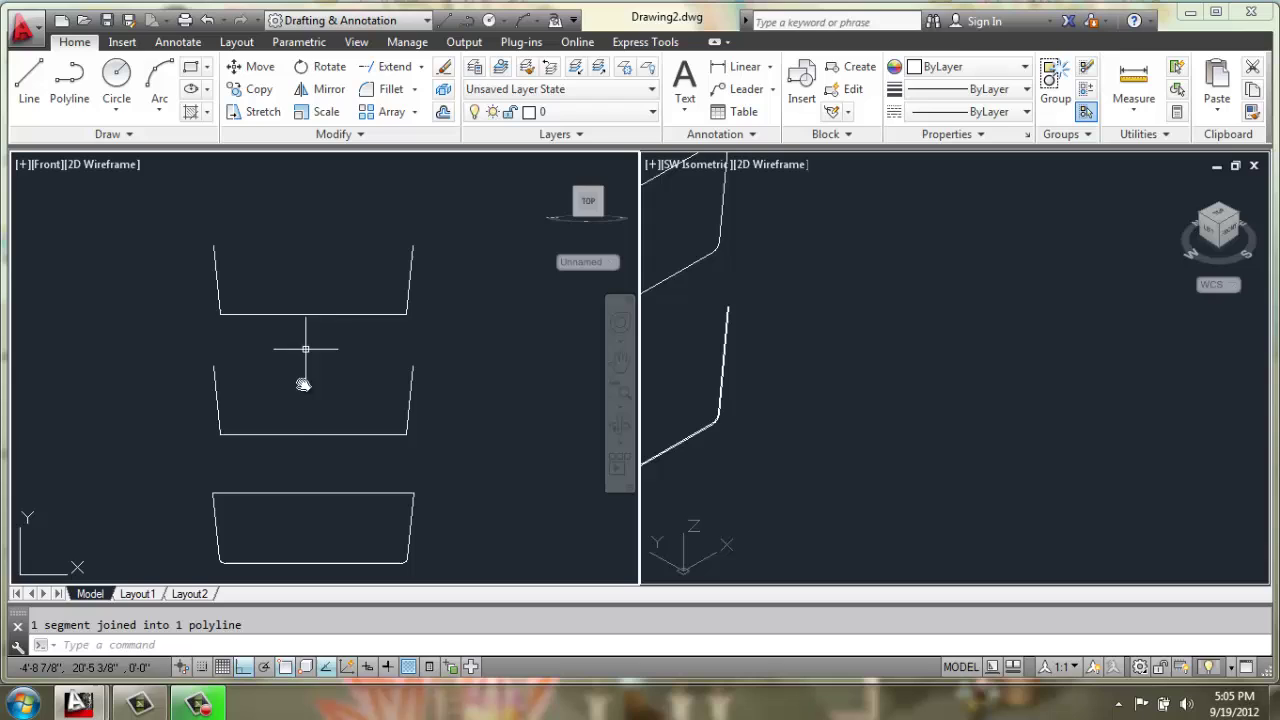
click(404, 400)
key(Delete)
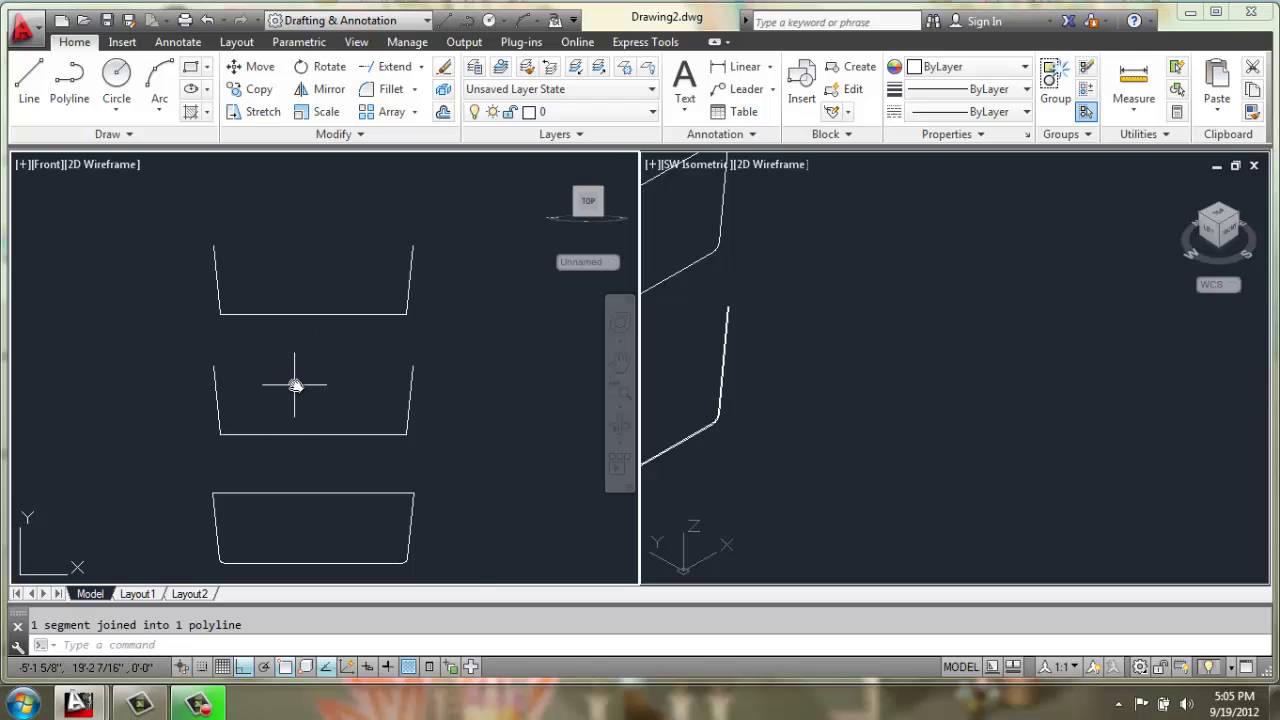
scroll(296, 382, up, 2)
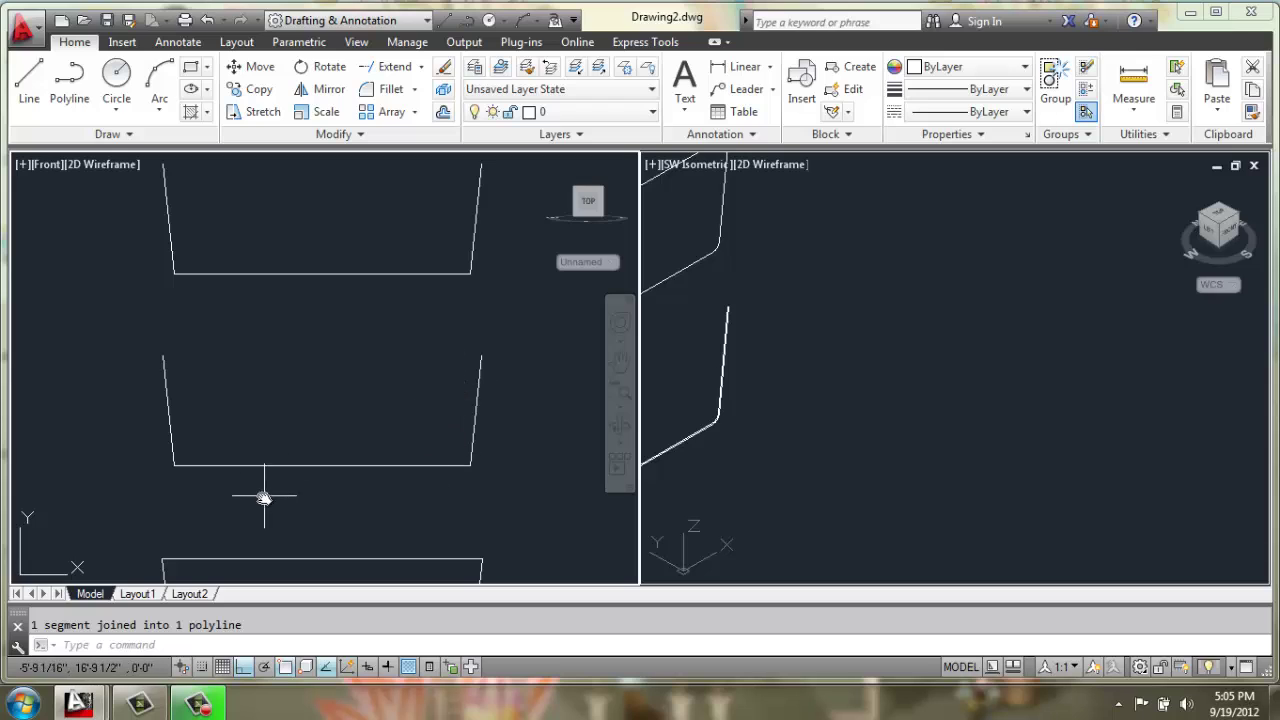
Step: Draw a 34-unit vertical divider up from the bottom edge's midpoint
middle_drag(360, 348, 363, 364)
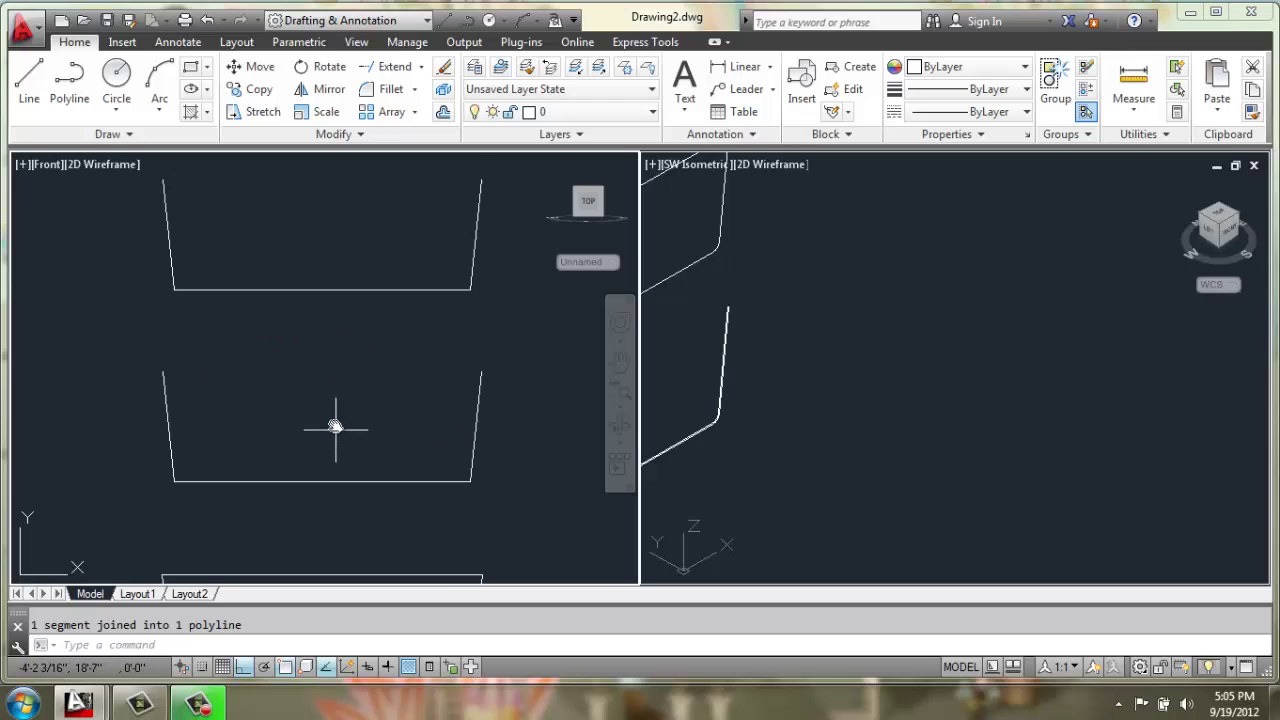
click(37, 85)
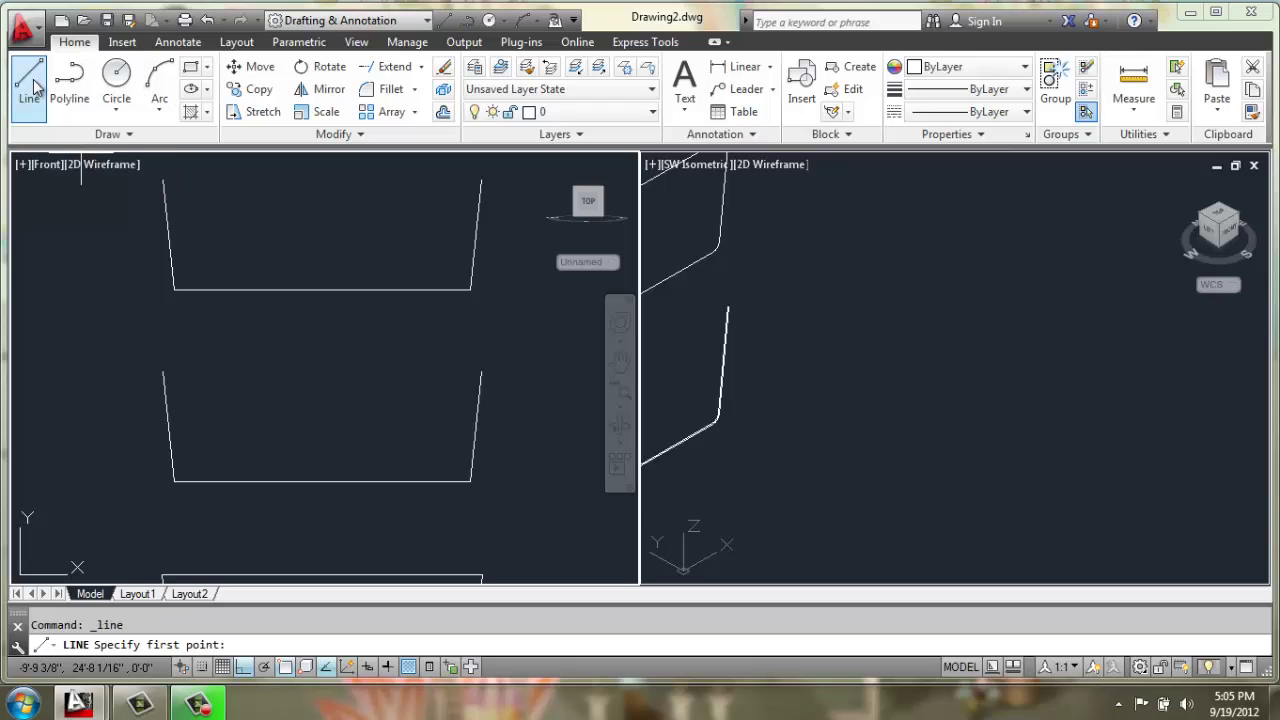
click(323, 482)
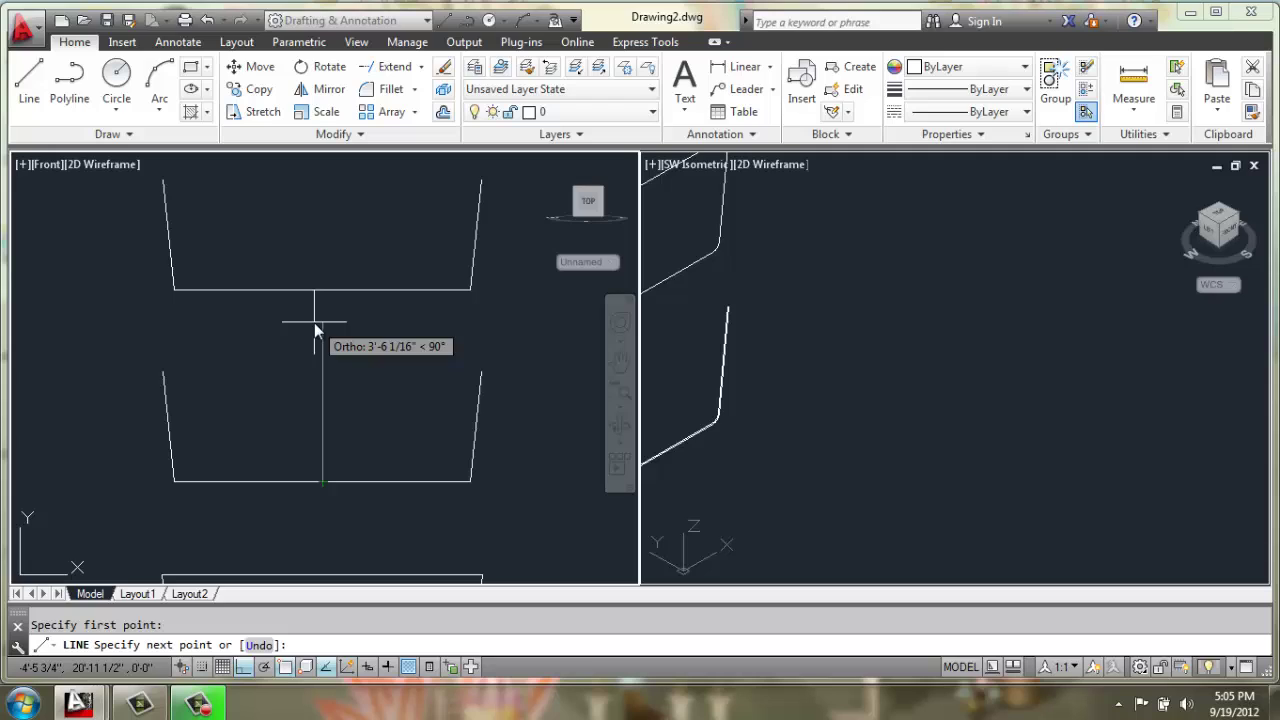
text(34)
key(Return)
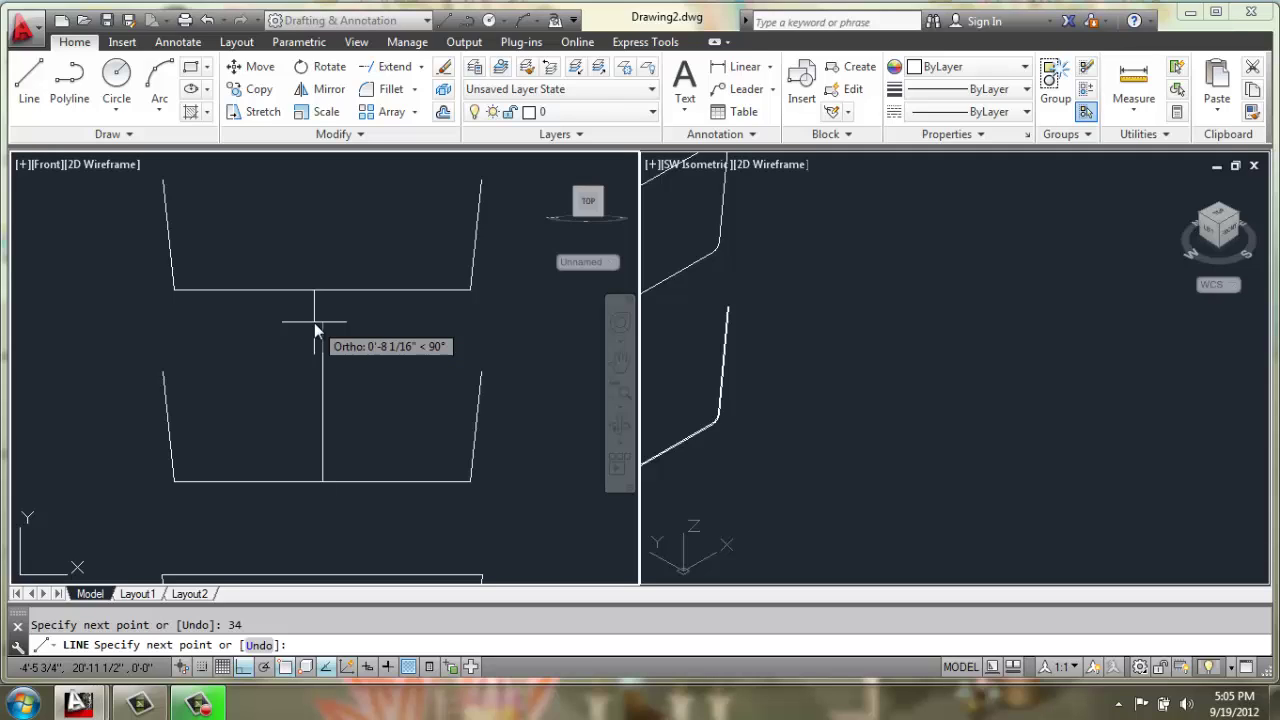
key(Return)
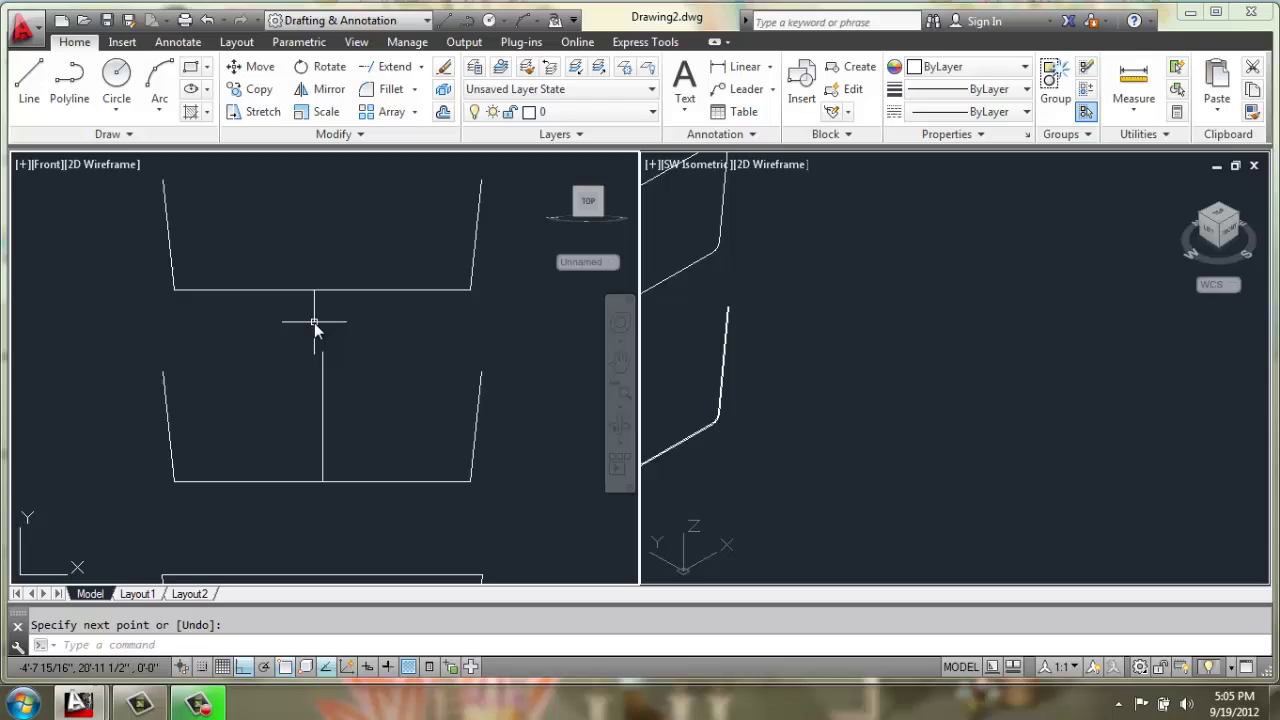
Step: Draw a horizontal line across the shape and move it onto the shape's top
text(l)
key(Return)
click(141, 333)
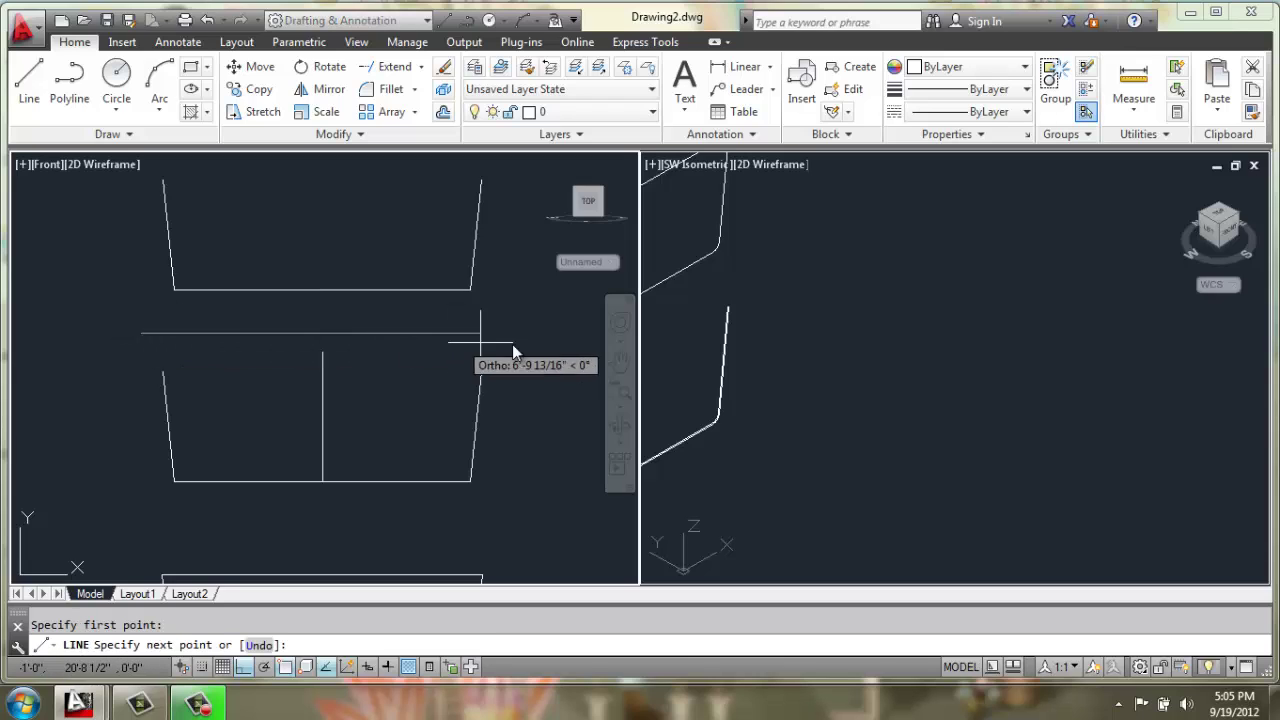
click(524, 337)
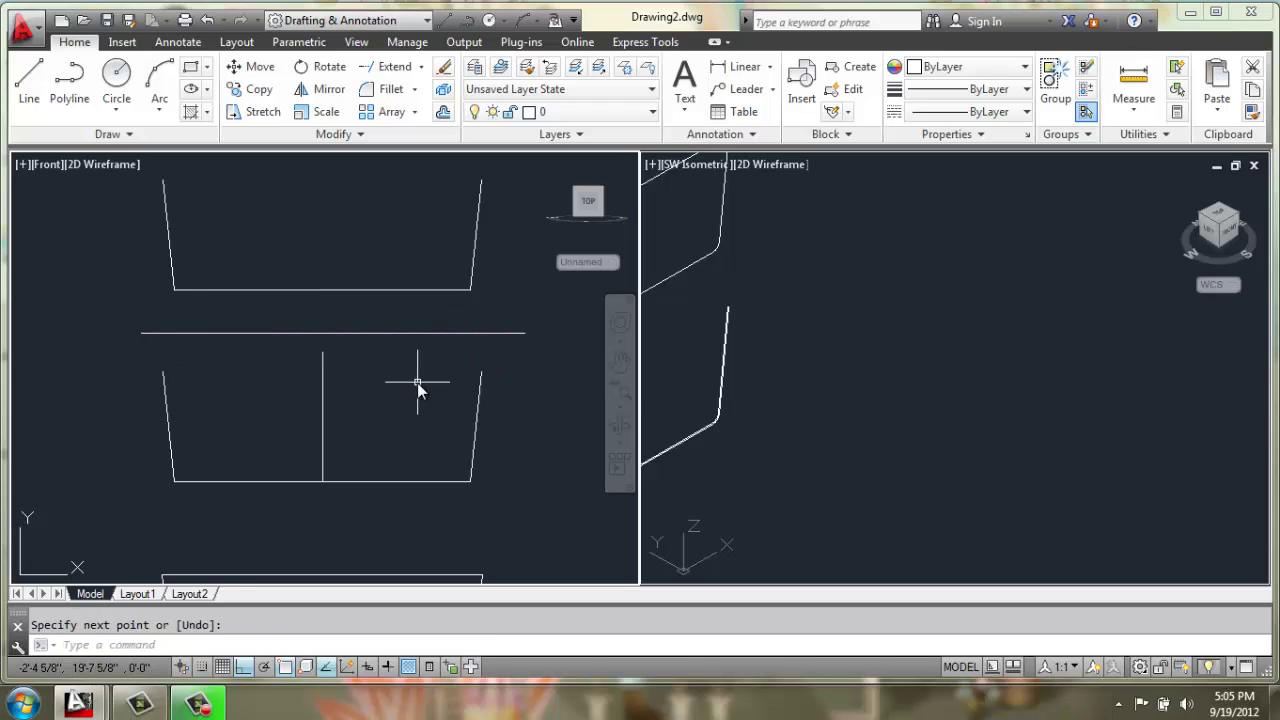
key(Return)
text(m)
key(Return)
click(332, 335)
key(Return)
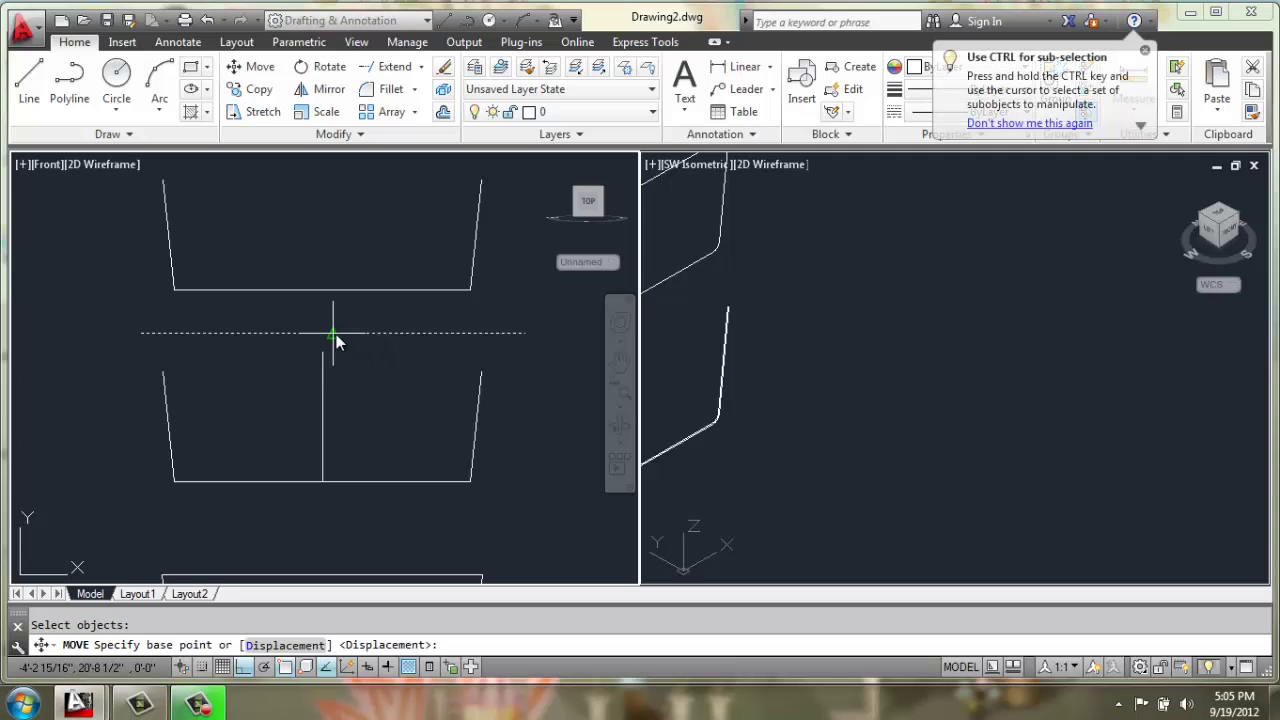
click(335, 334)
click(308, 353)
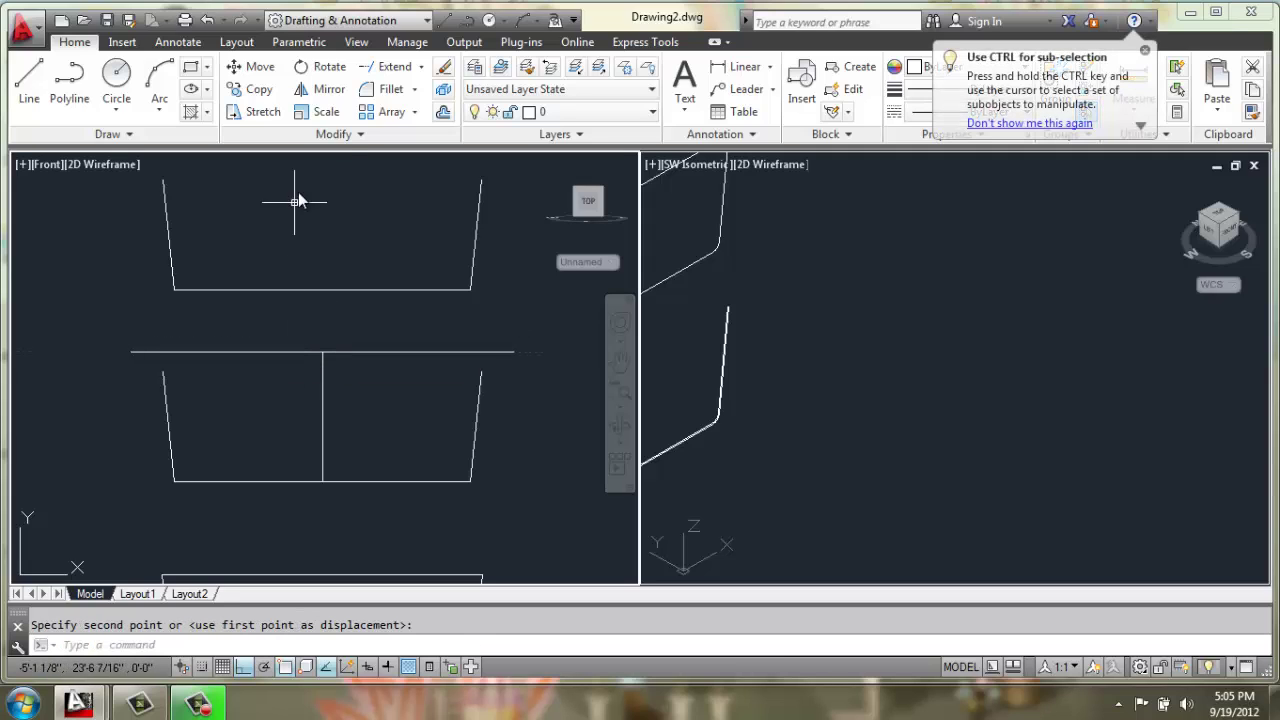
Step: Extend the right slanted side up to the horizontal top line
click(392, 66)
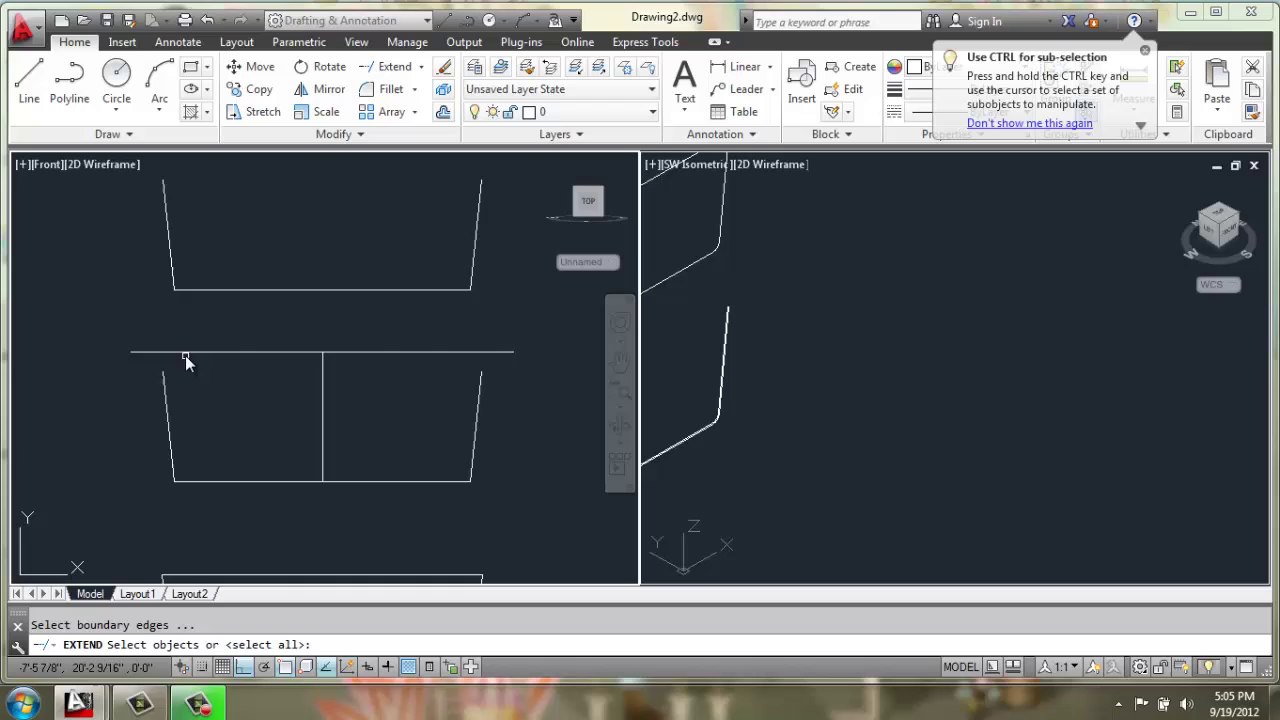
click(184, 352)
key(Return)
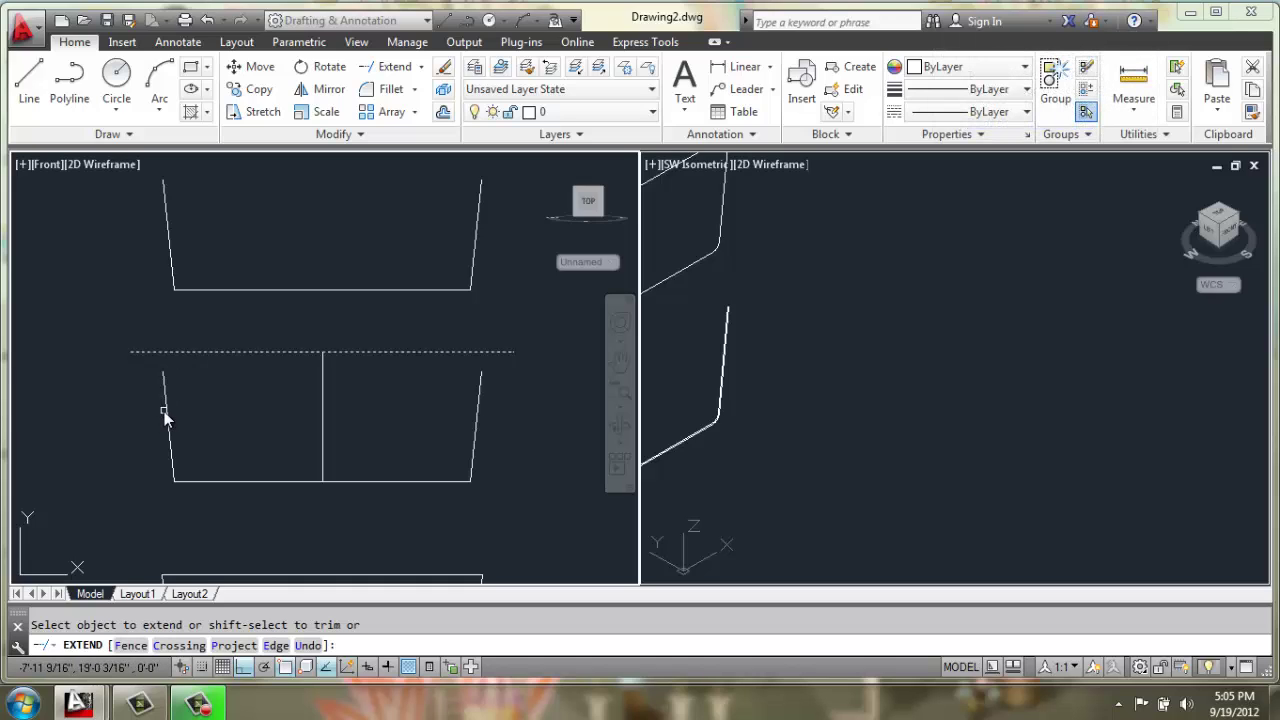
click(480, 392)
Step: Fillet the outline's bottom-right and bottom-left corners at radius 2
key(Return)
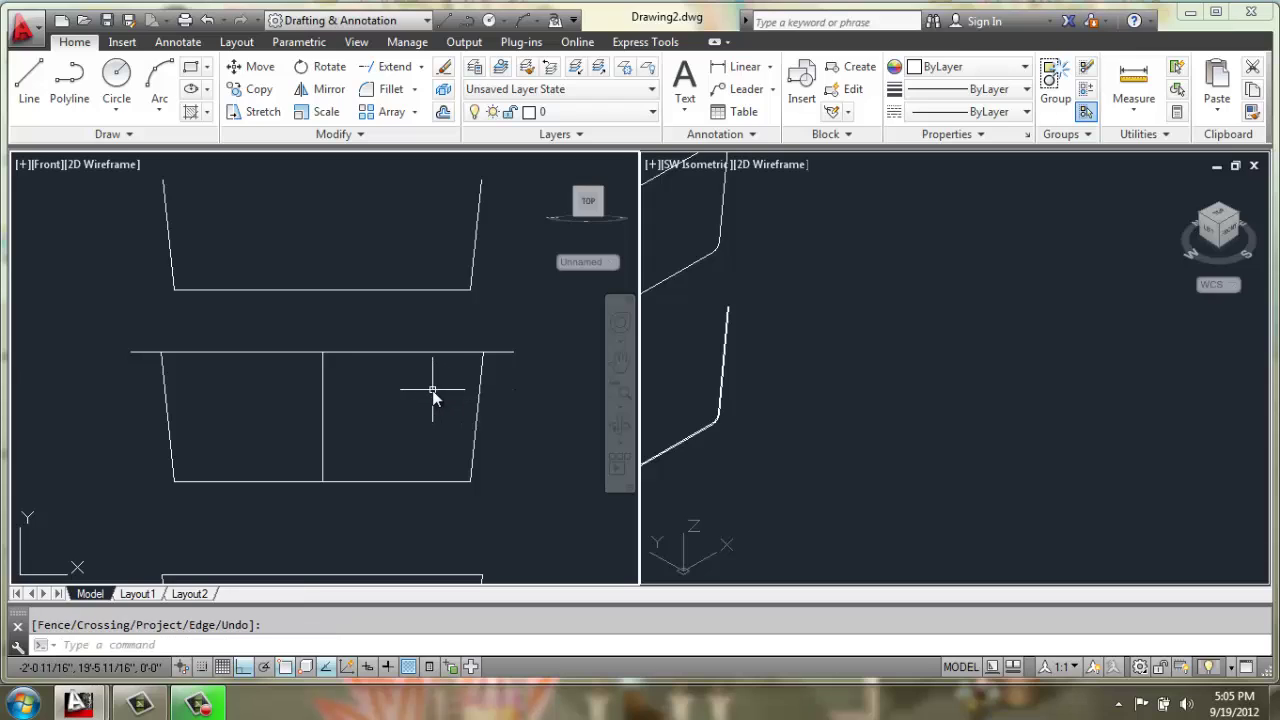
text(f)
key(Return)
text(r)
key(Return)
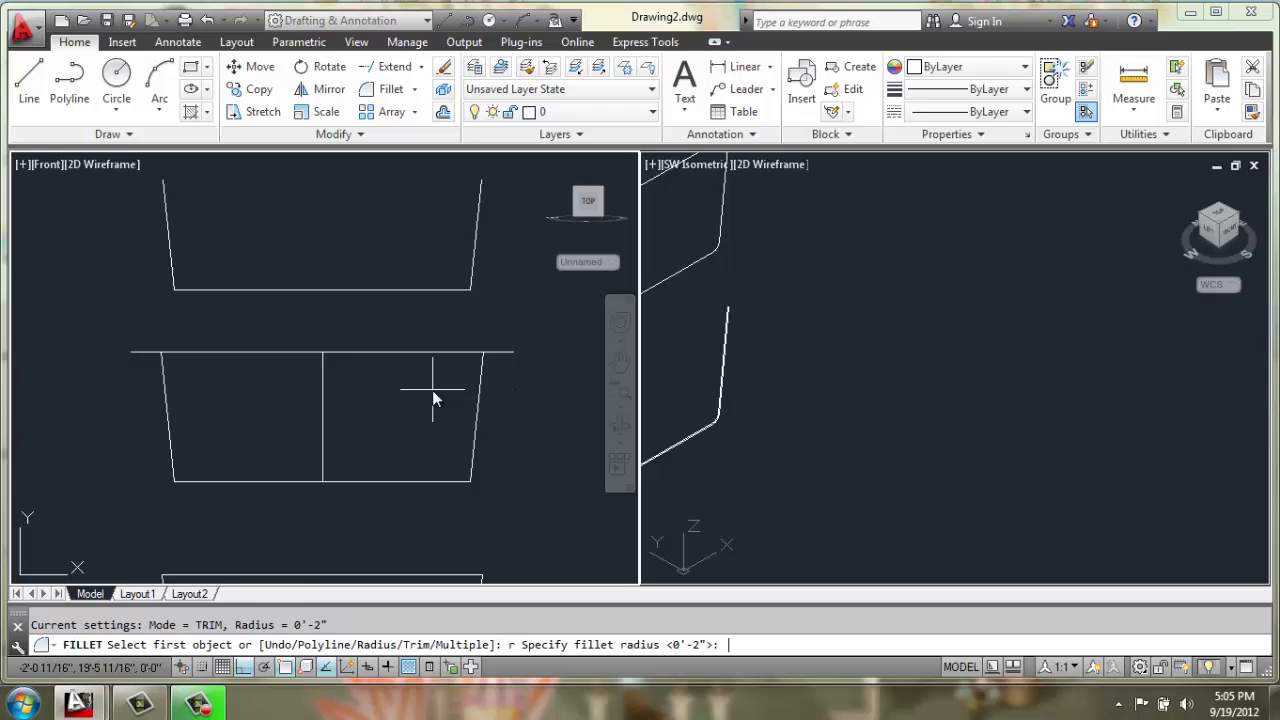
text(2)
key(Return)
click(438, 482)
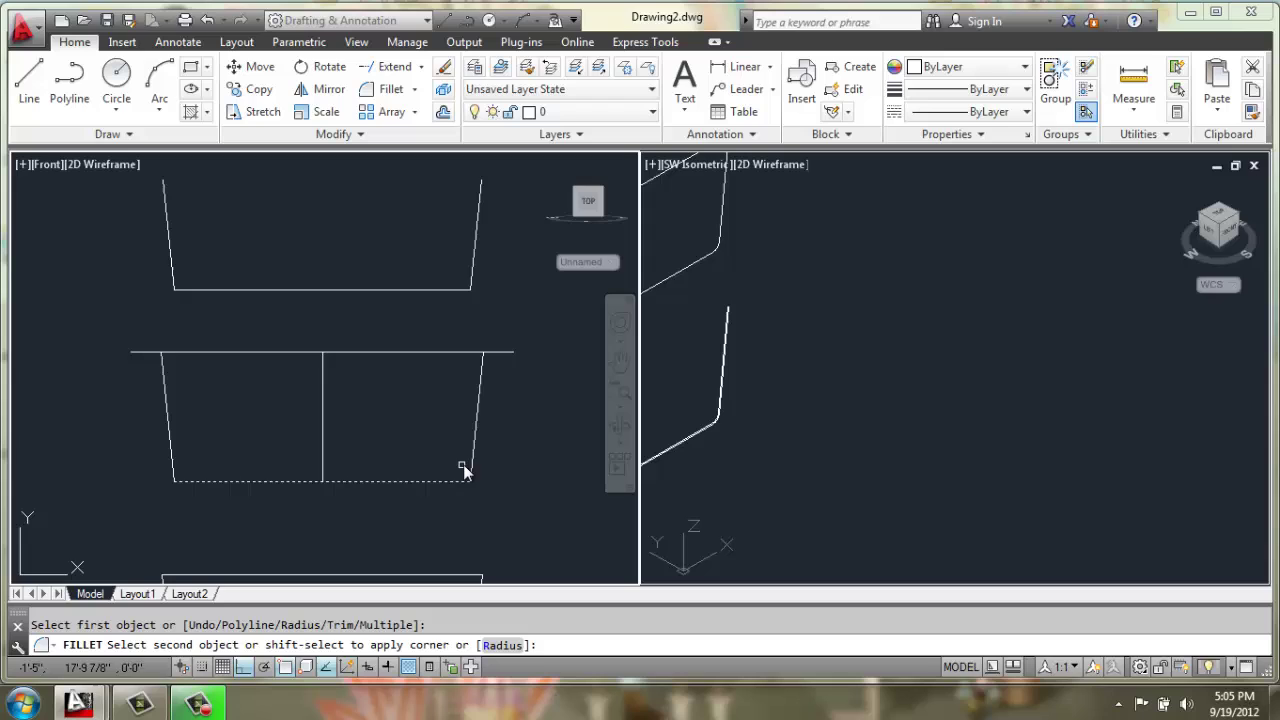
click(471, 458)
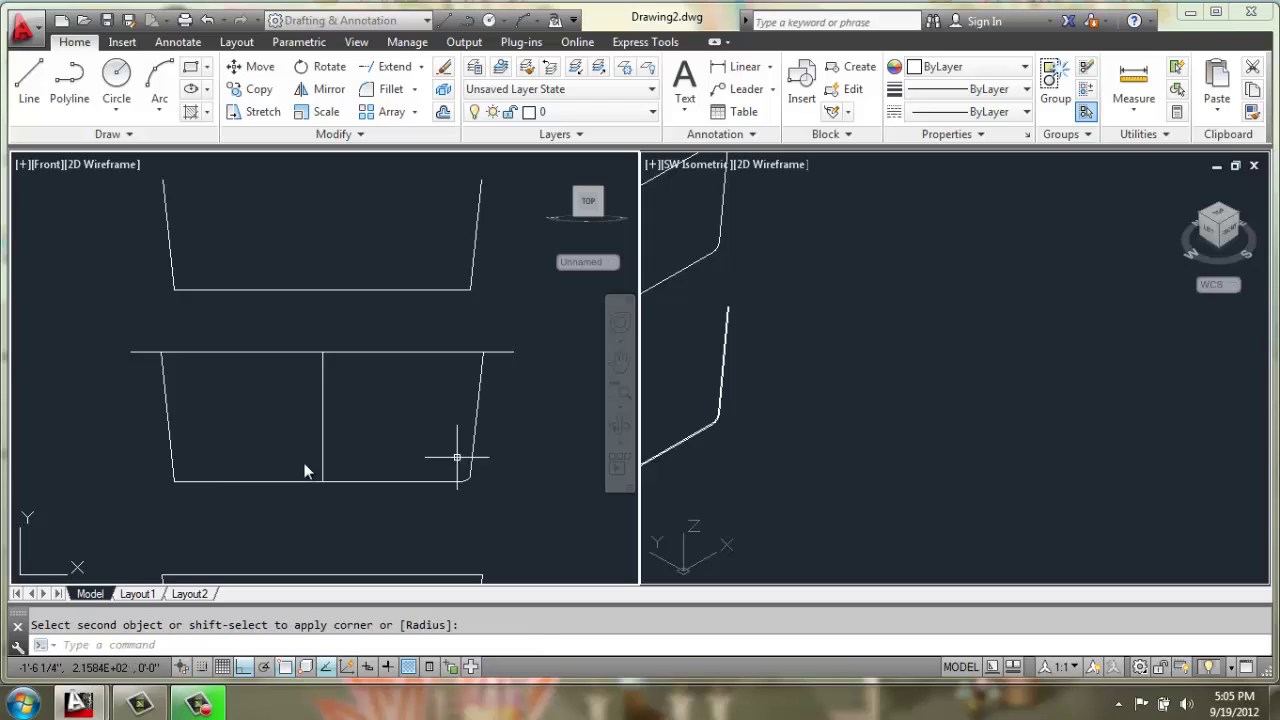
key(Return)
click(183, 482)
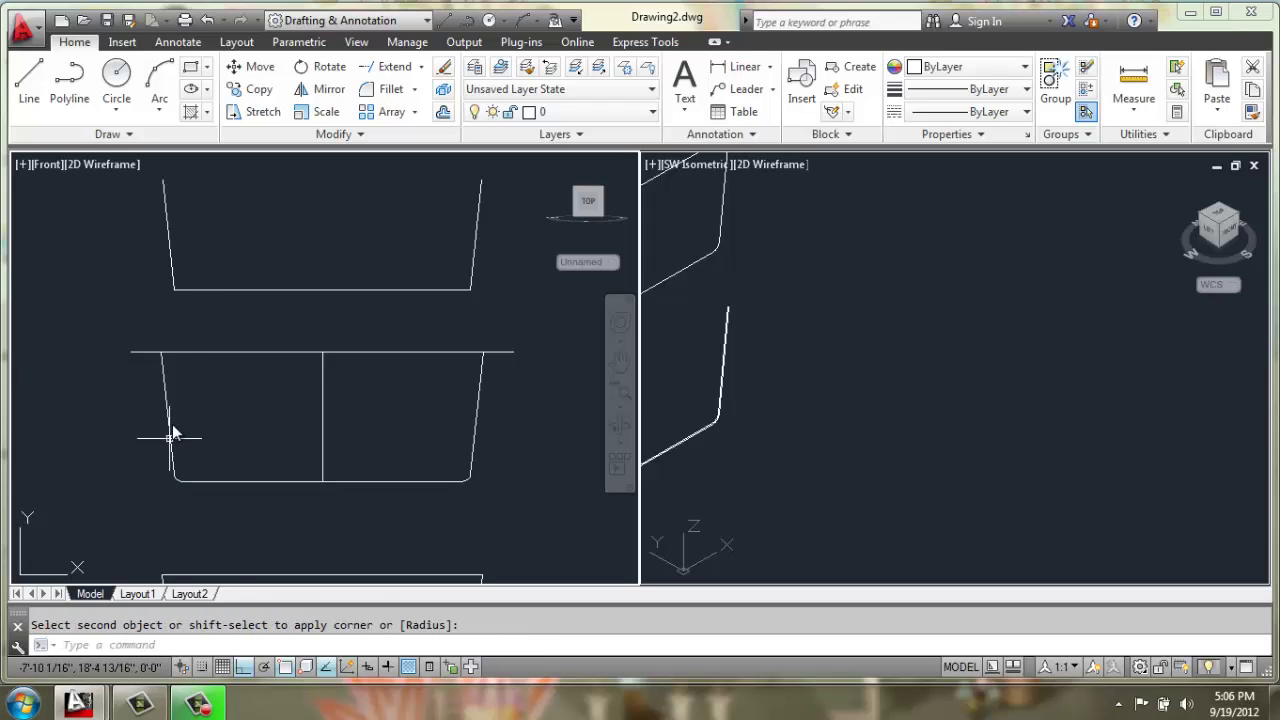
click(173, 420)
key(Return)
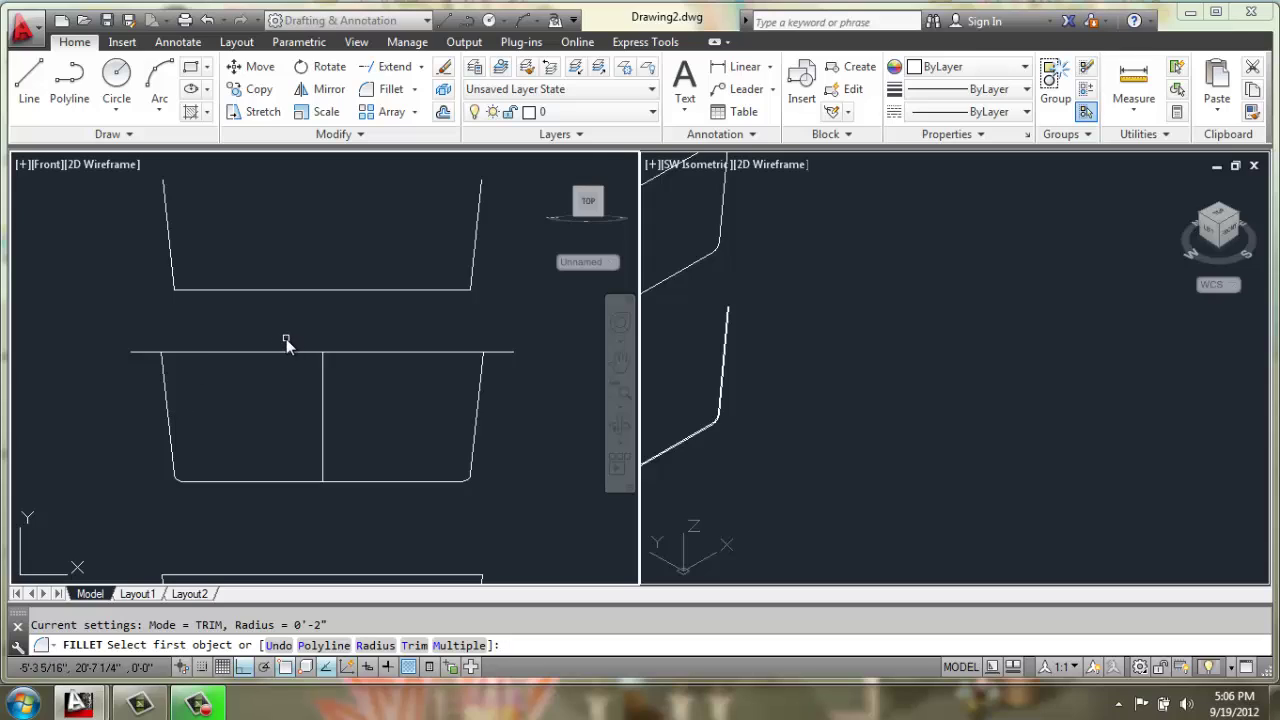
Step: Fillet the outline's top-left and top-right corners at radius 3
scroll(285, 342, up, 2)
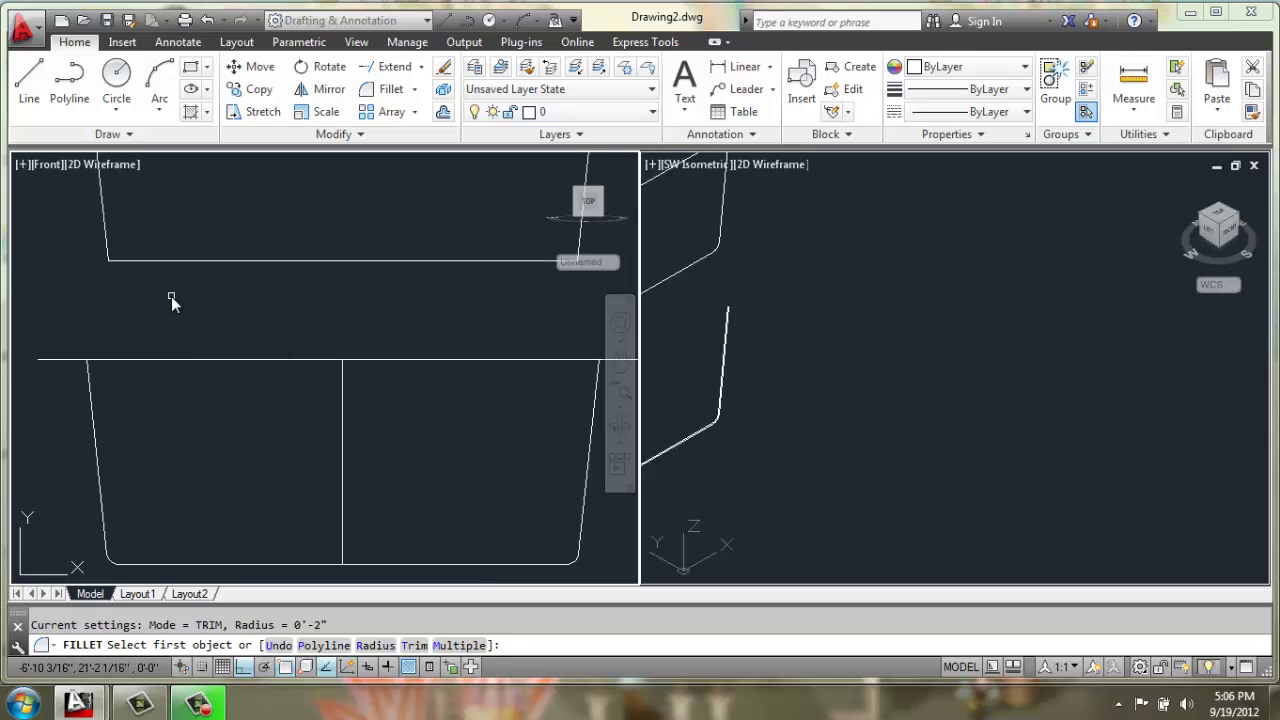
text(r)
key(Return)
text(3)
key(Return)
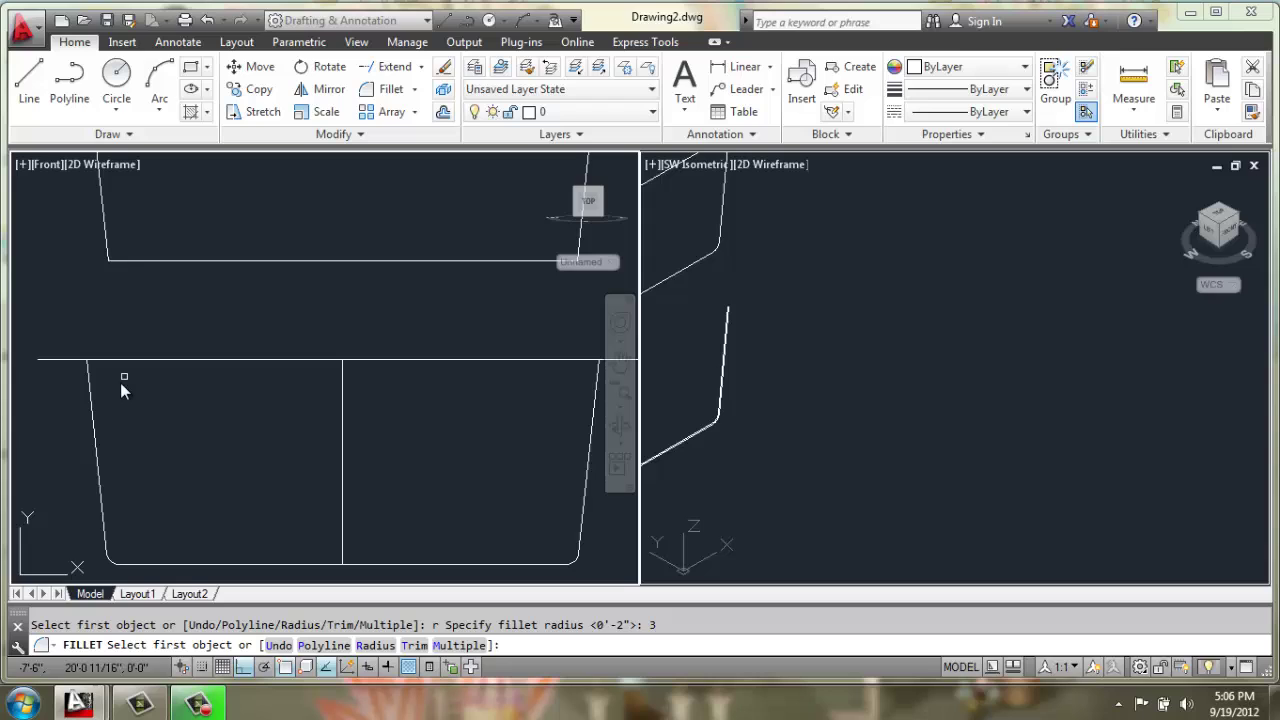
click(91, 388)
click(112, 362)
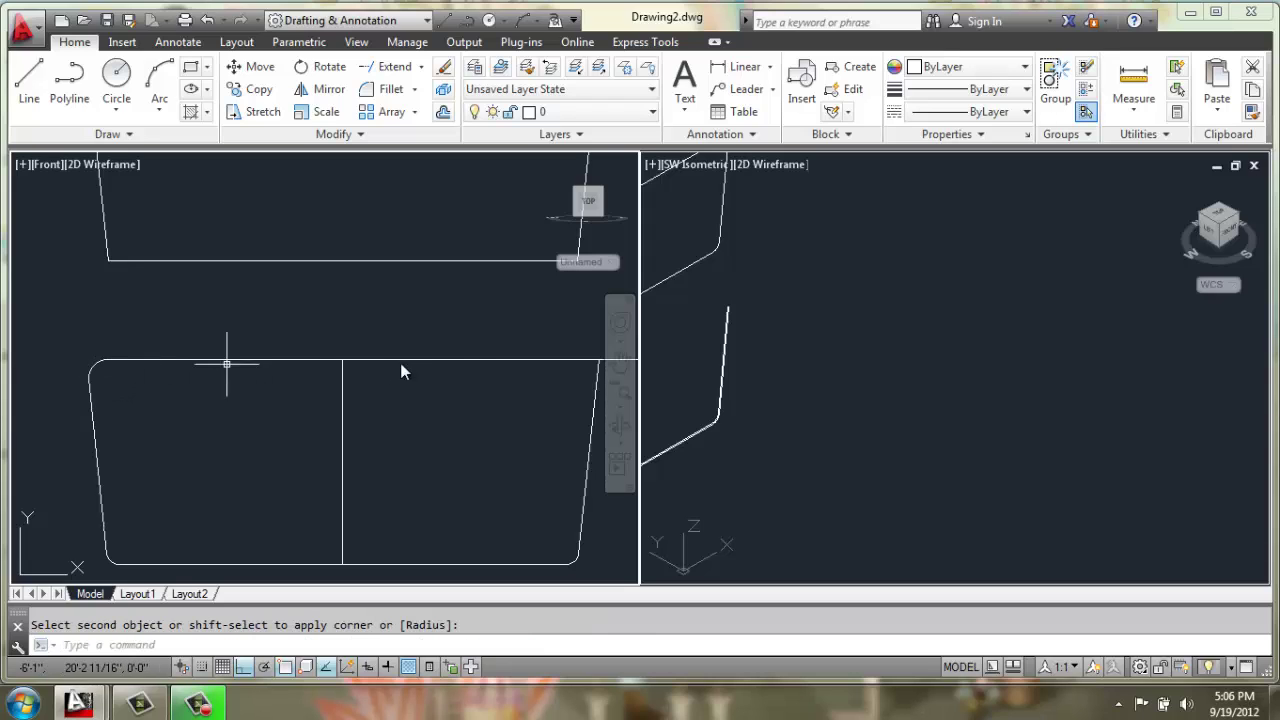
key(Return)
click(560, 360)
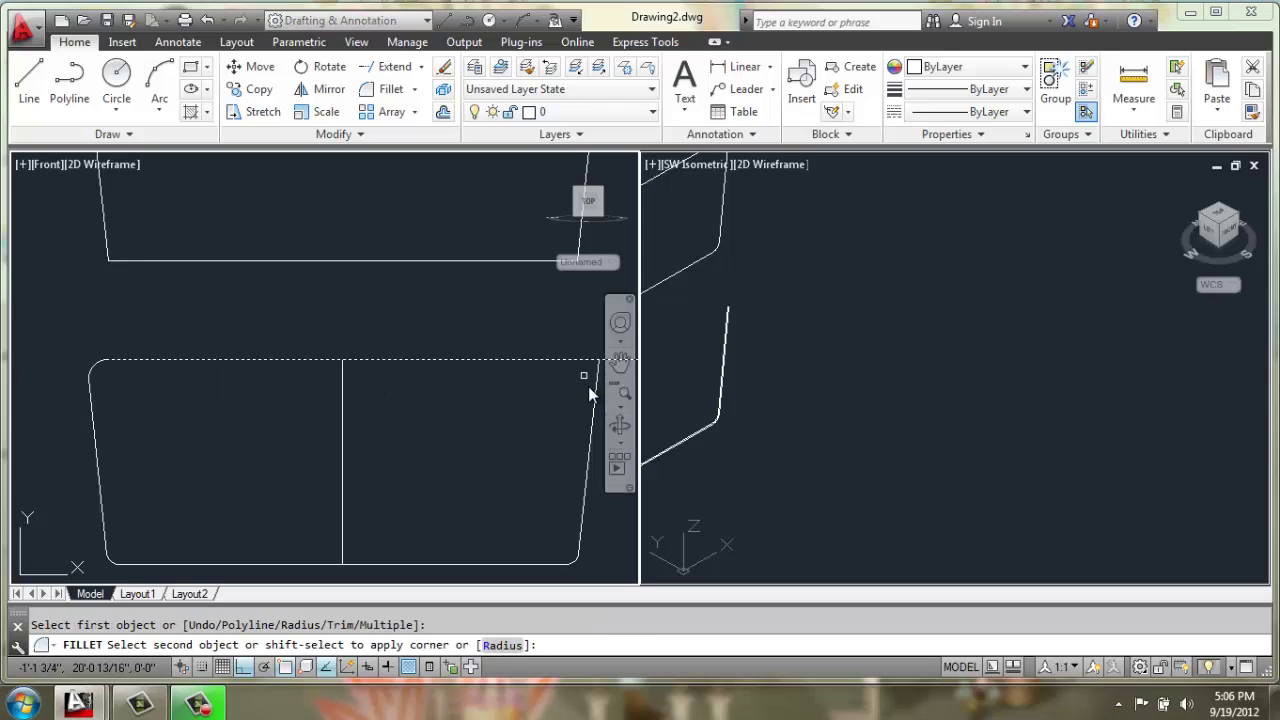
click(593, 400)
key(Return)
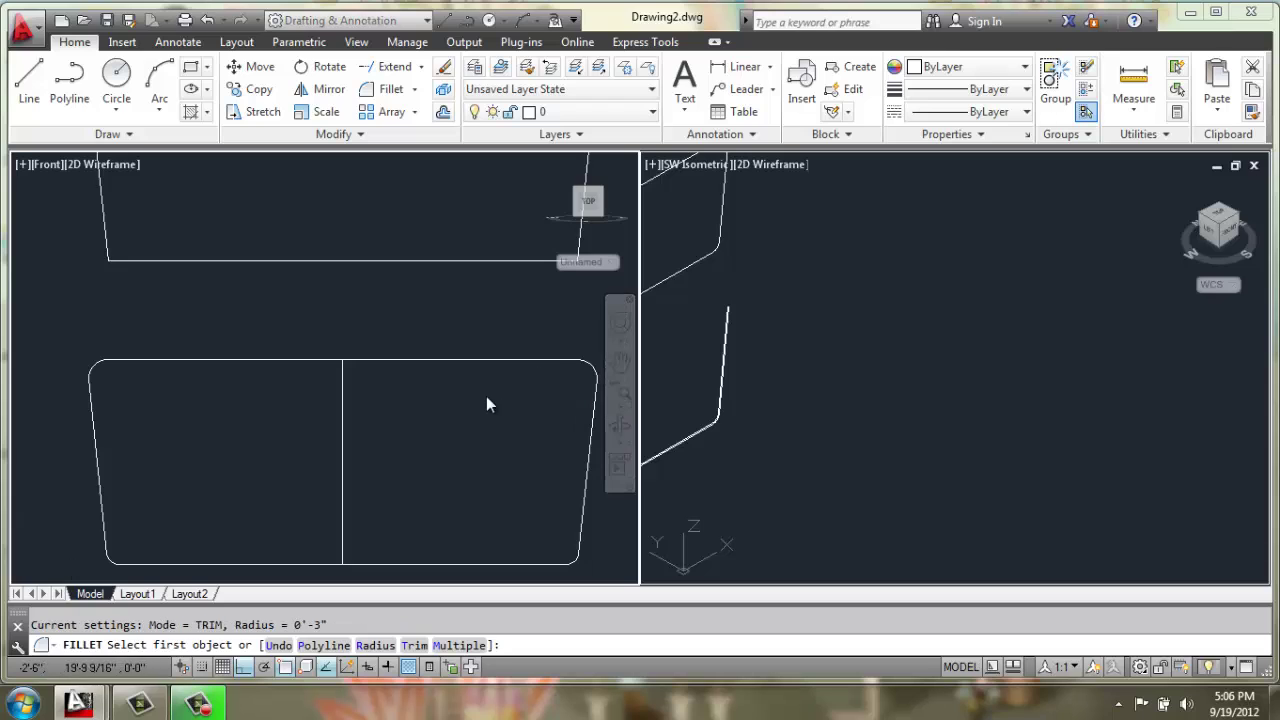
scroll(487, 389, down, 2)
middle_drag(487, 389, 463, 363)
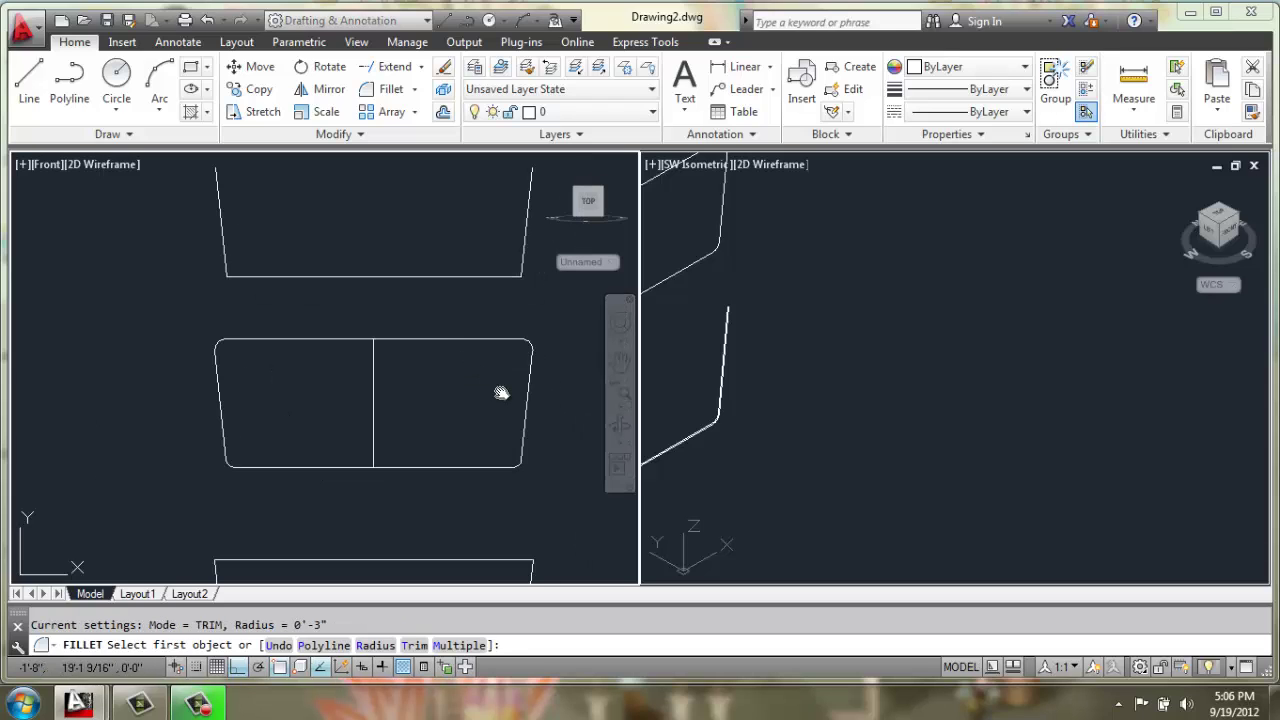
click(547, 331)
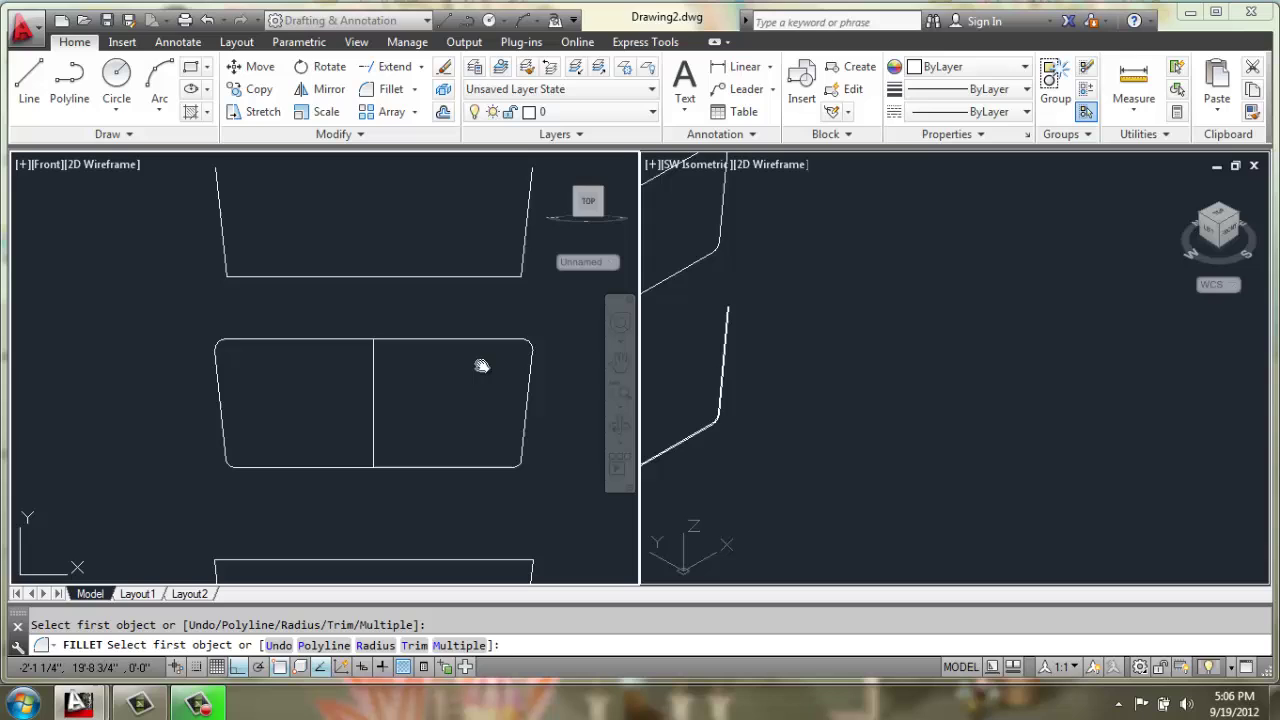
key(Escape)
key(Escape)
Step: Join all eight outline edges into one polyline using crossing windows
text(j)
key(Return)
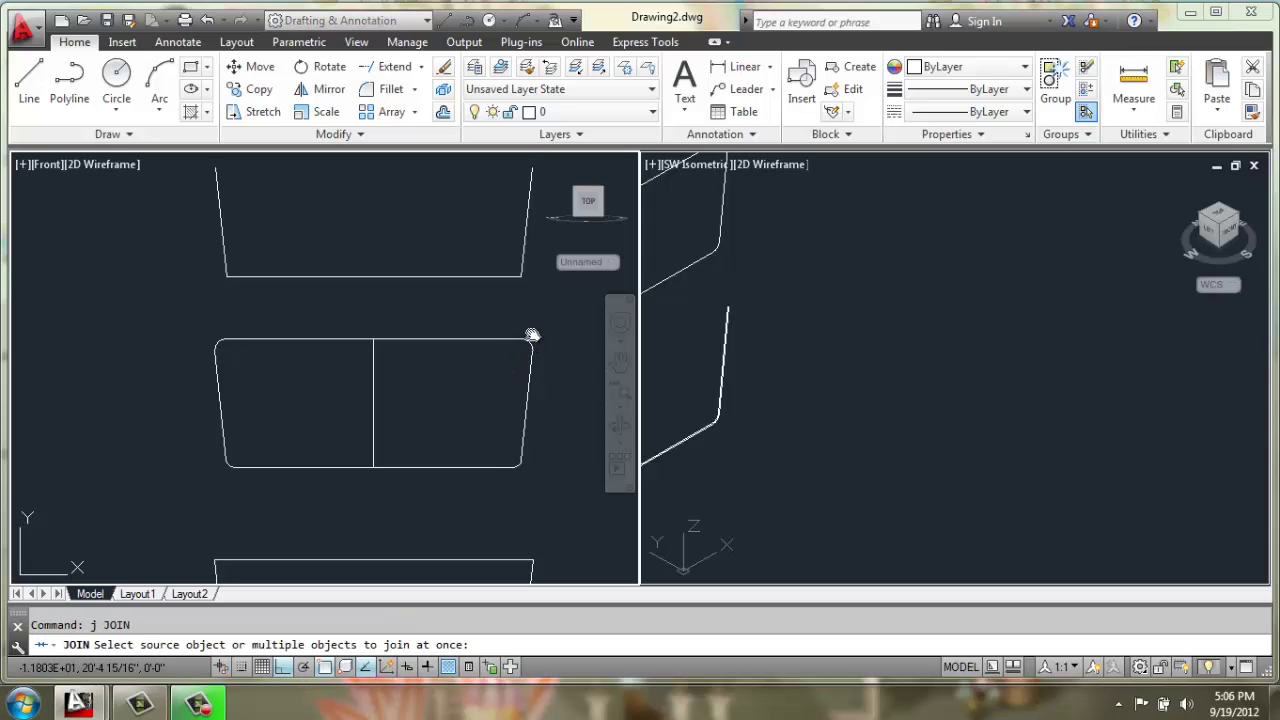
click(532, 335)
click(439, 483)
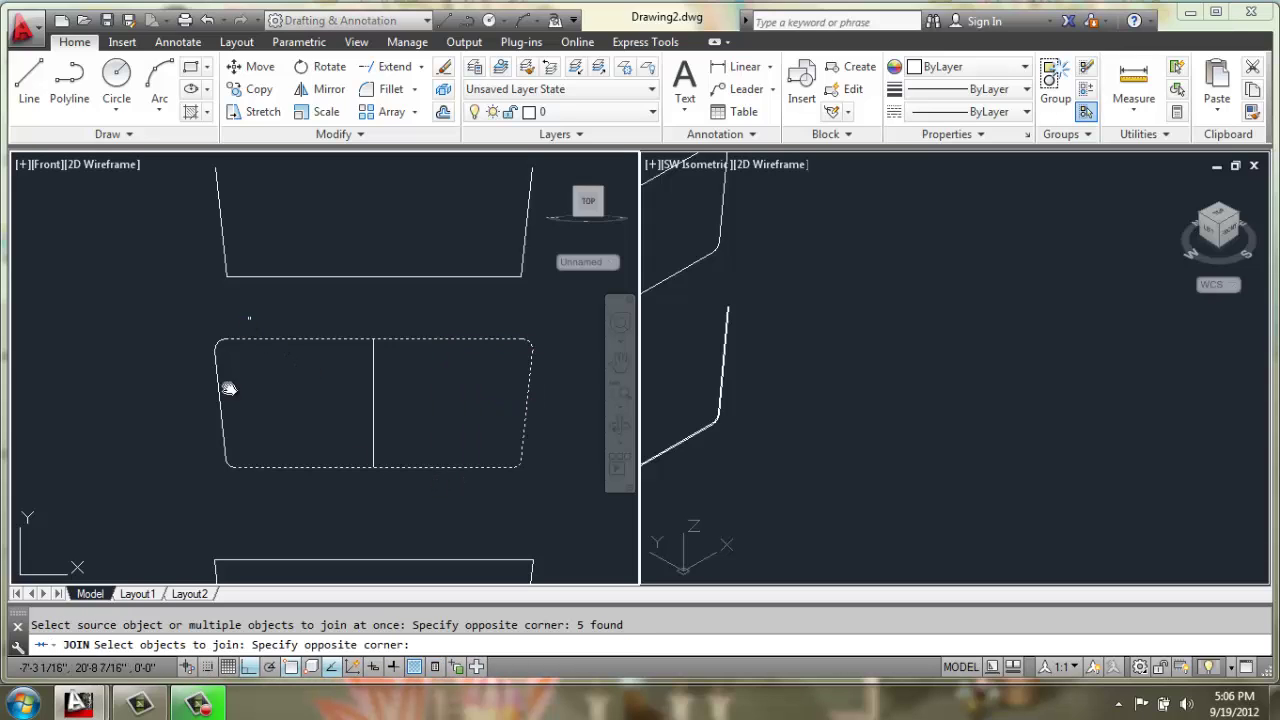
click(250, 317)
click(186, 501)
key(Return)
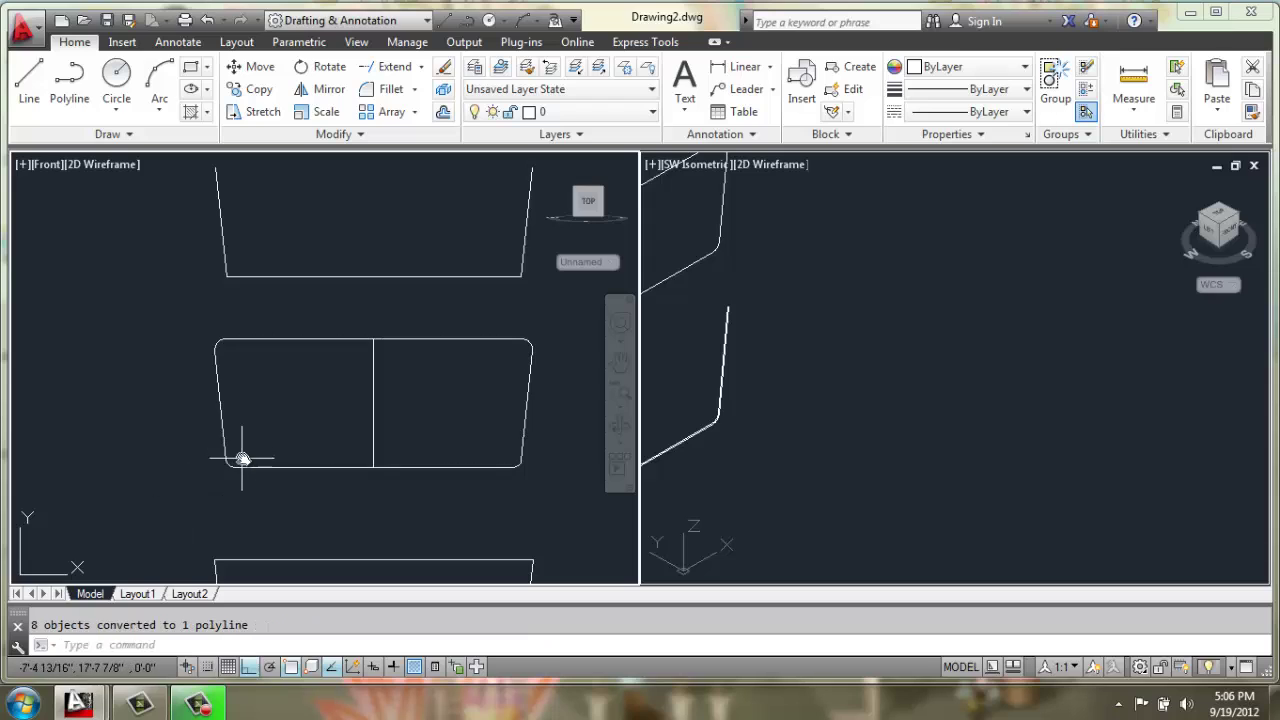
click(238, 467)
key(Return)
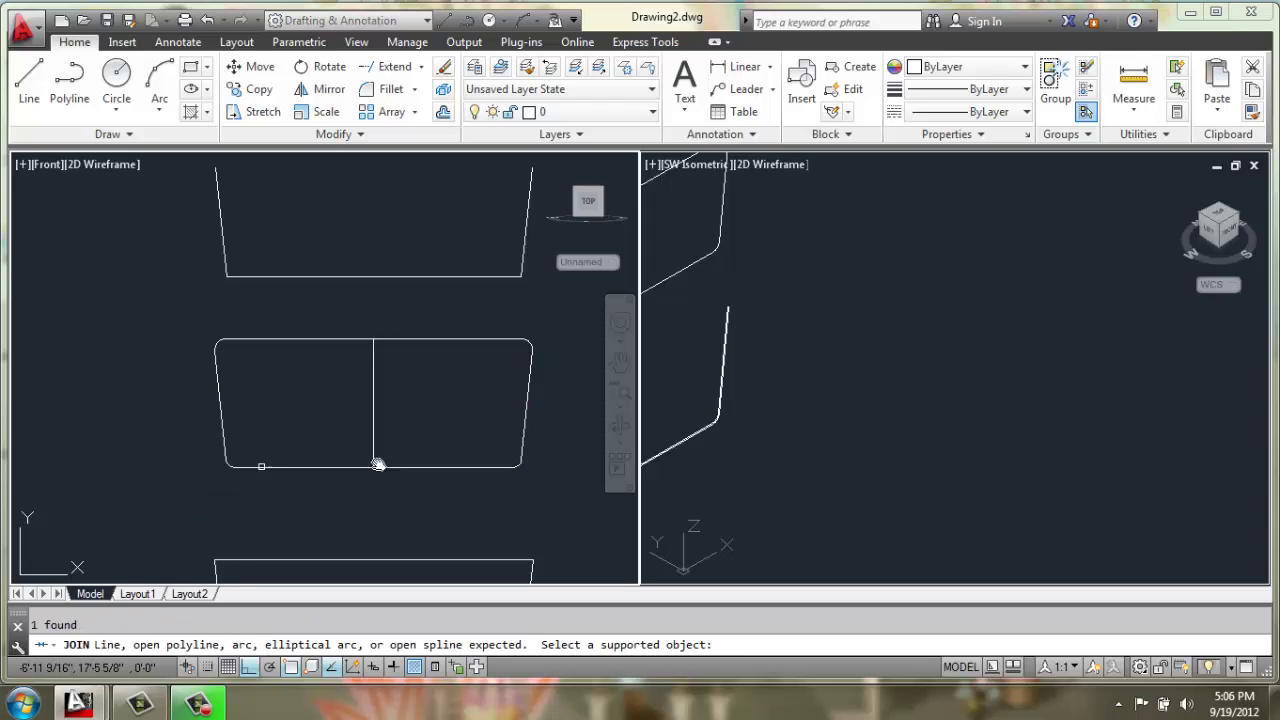
scroll(380, 444, down, 2)
Step: Draw a 31-unit vertical centre line up from the bottom edge's midpoint
middle_drag(381, 441, 360, 494)
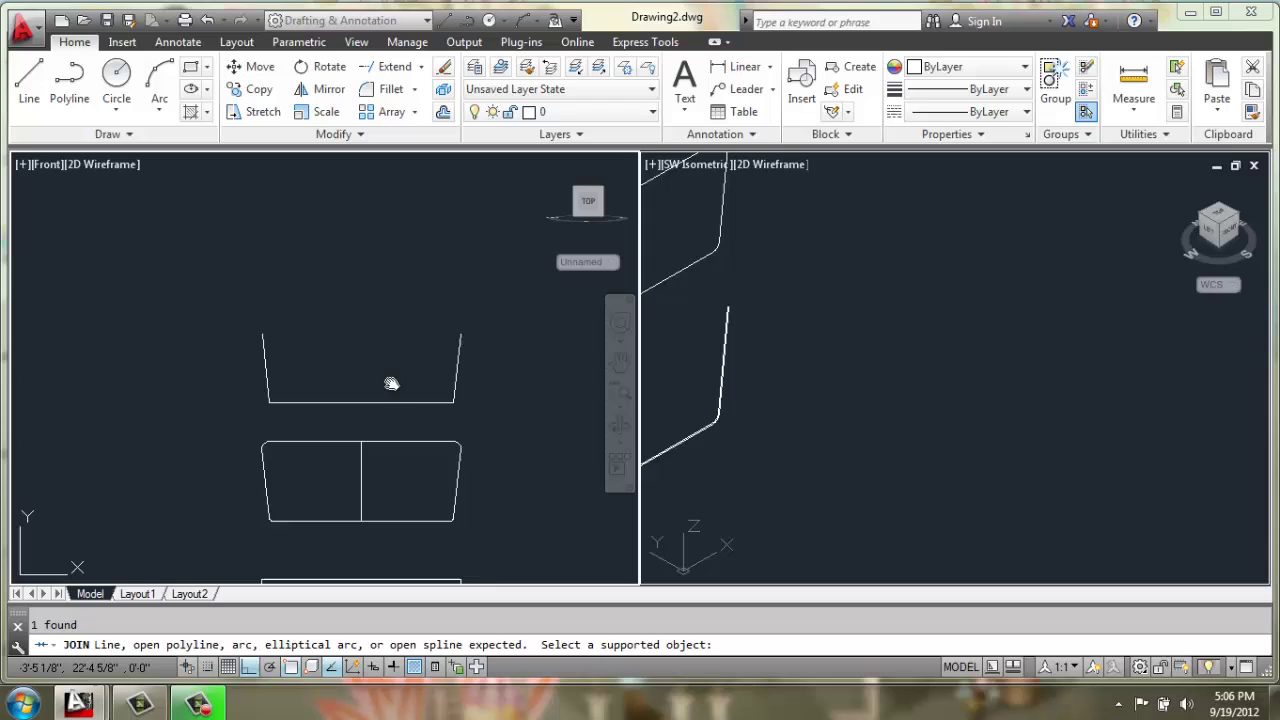
scroll(411, 374, up, 2)
middle_drag(411, 374, 414, 393)
middle_drag(212, 344, 210, 346)
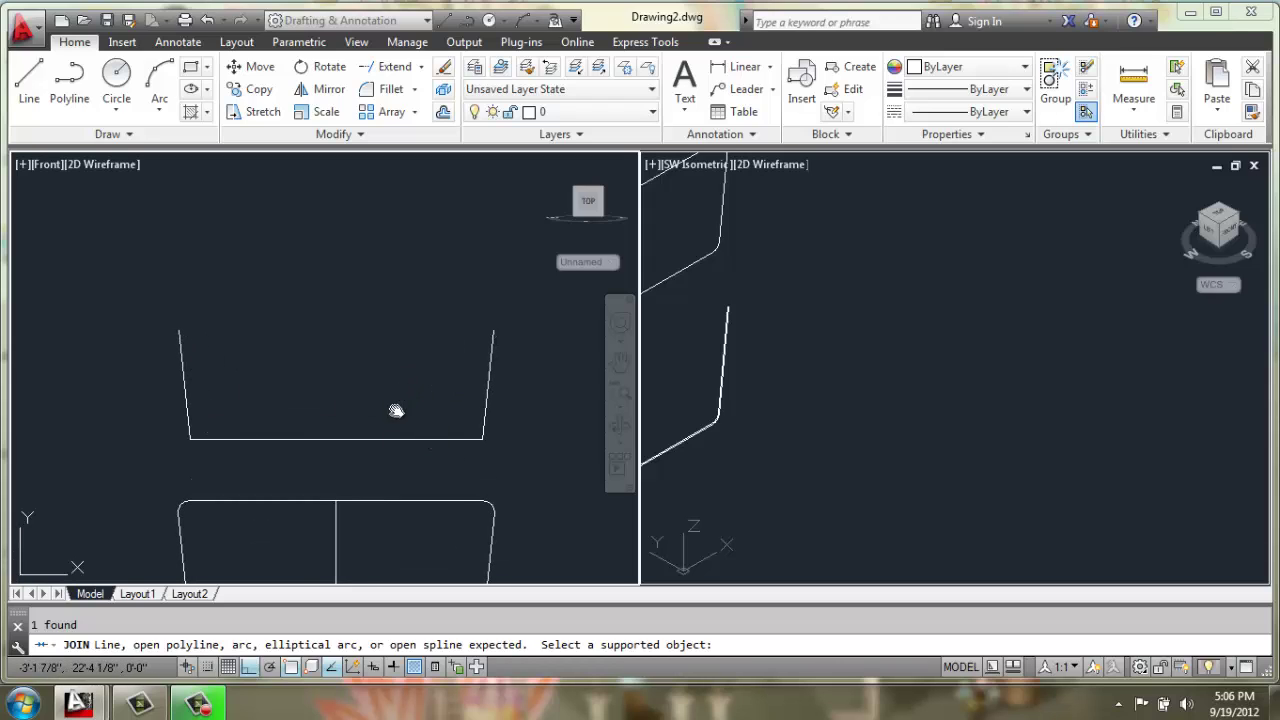
middle_drag(396, 411, 394, 369)
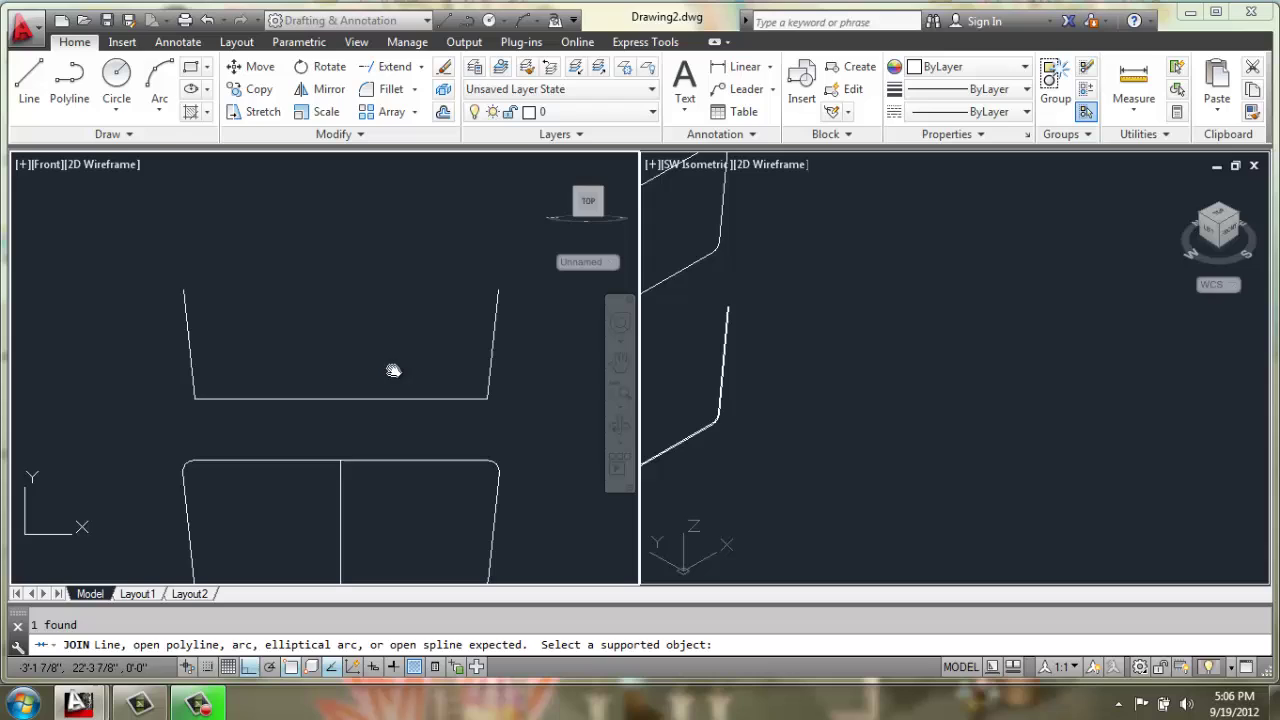
click(30, 80)
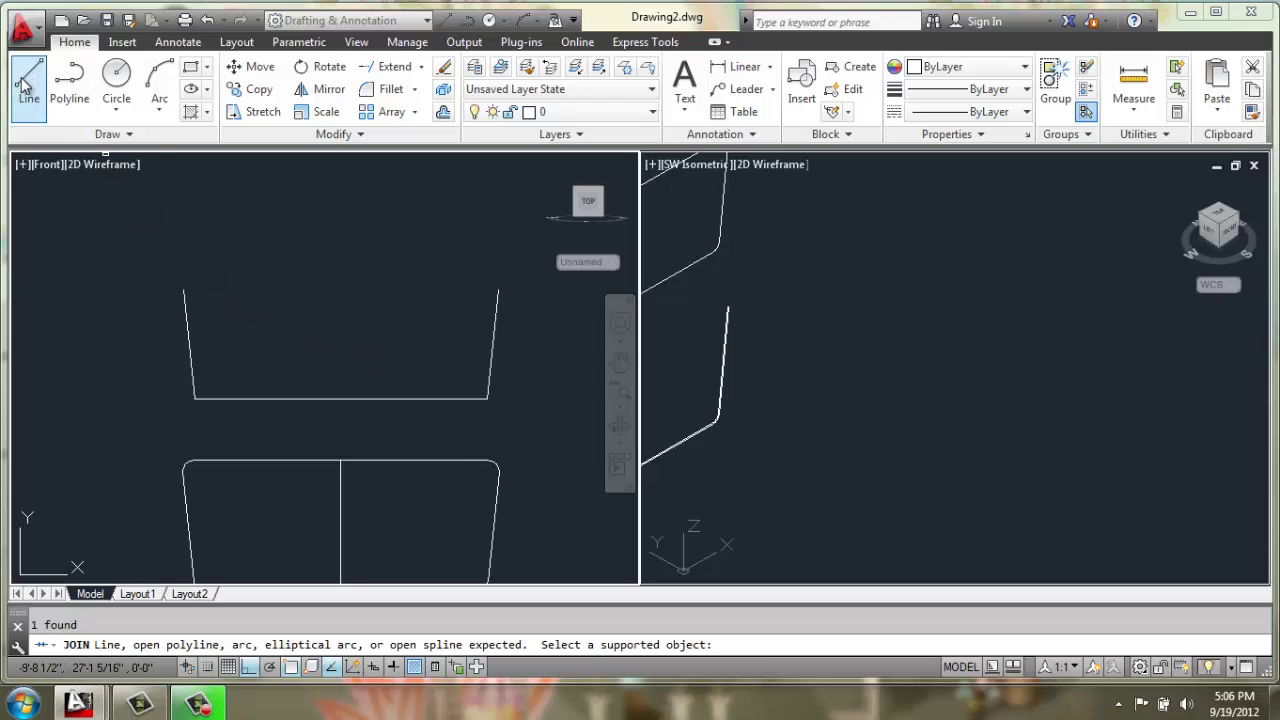
click(339, 398)
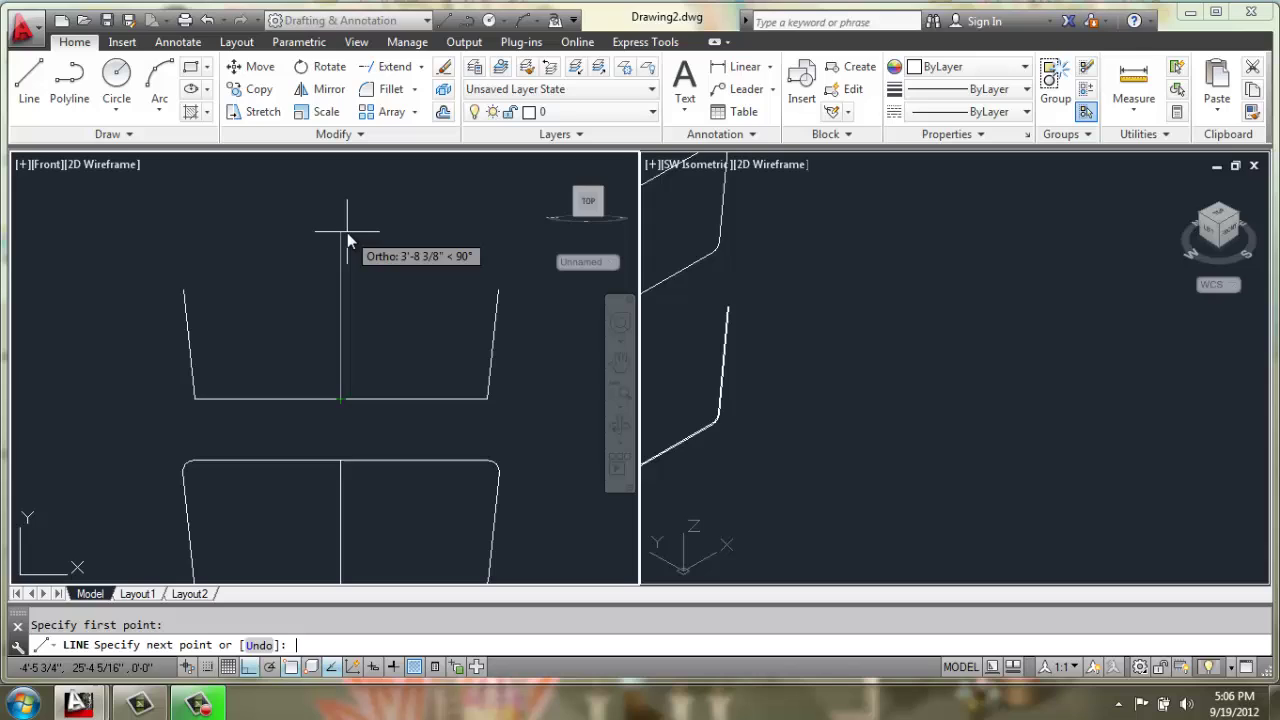
text(31)
key(Return)
key(Return)
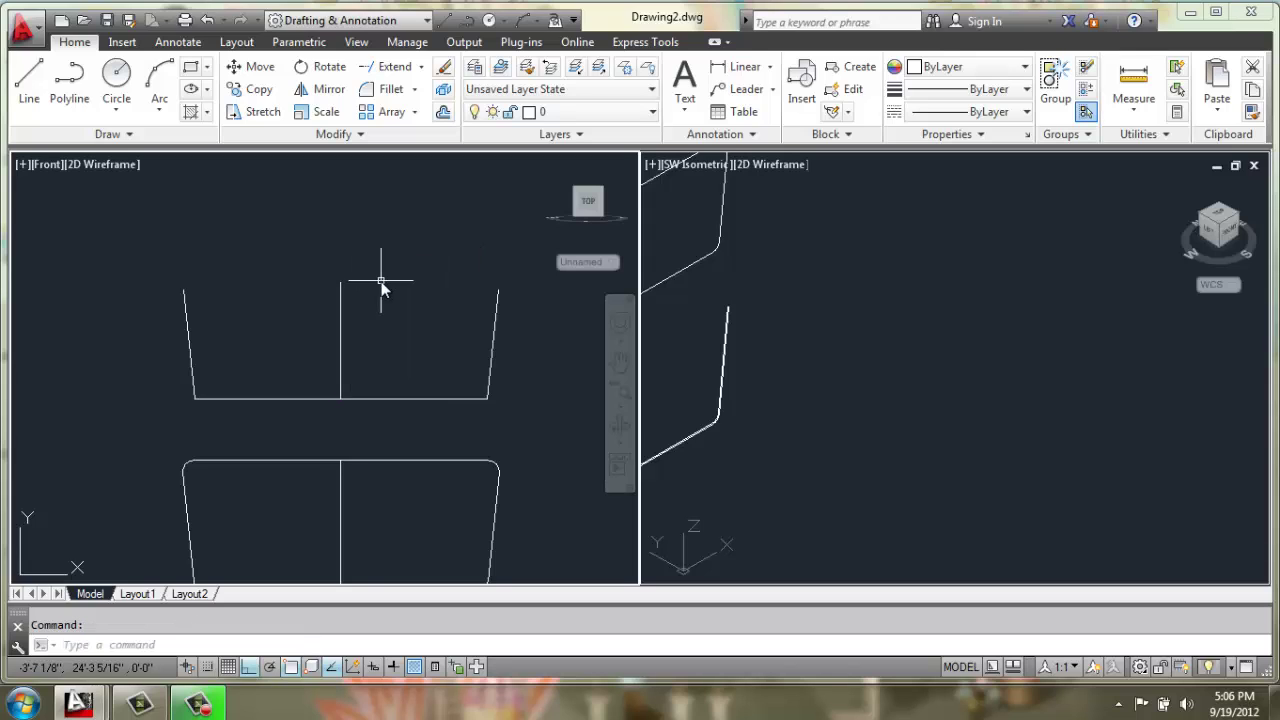
Step: Draw a horizontal line across the profile above the slanted sides
middle_drag(380, 277, 323, 327)
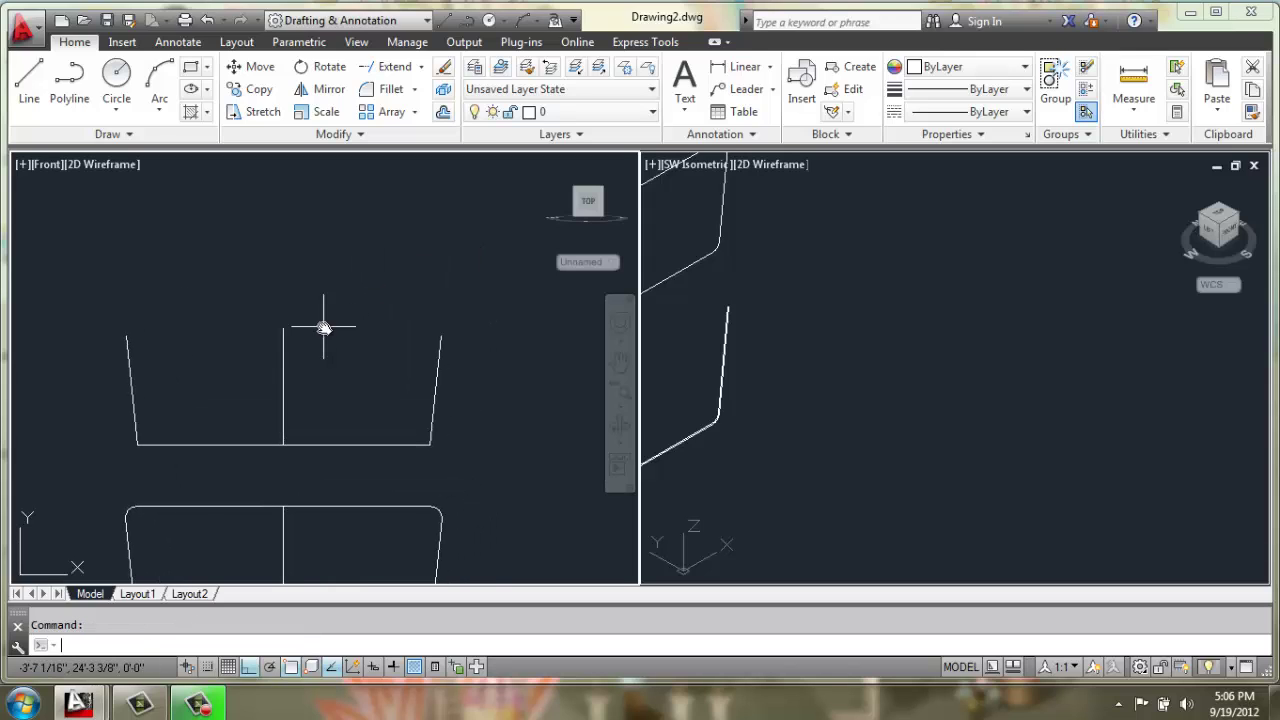
text(l)
key(Return)
click(98, 297)
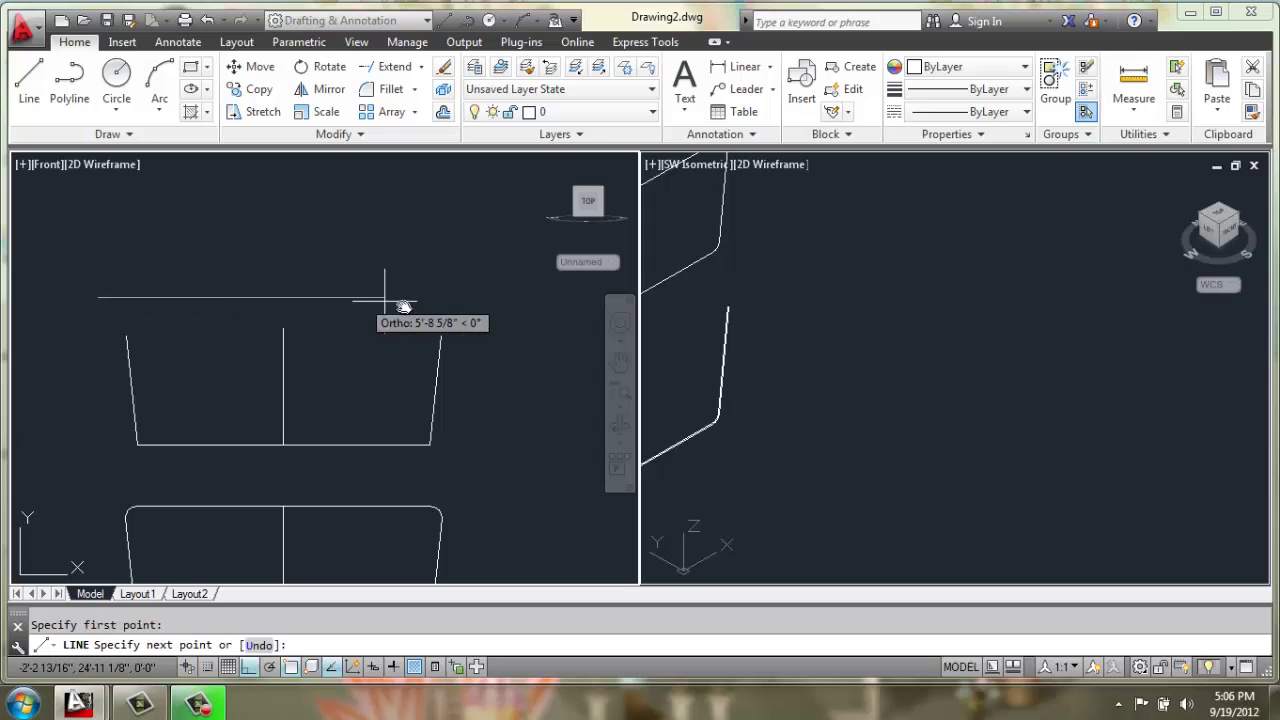
click(486, 316)
key(Return)
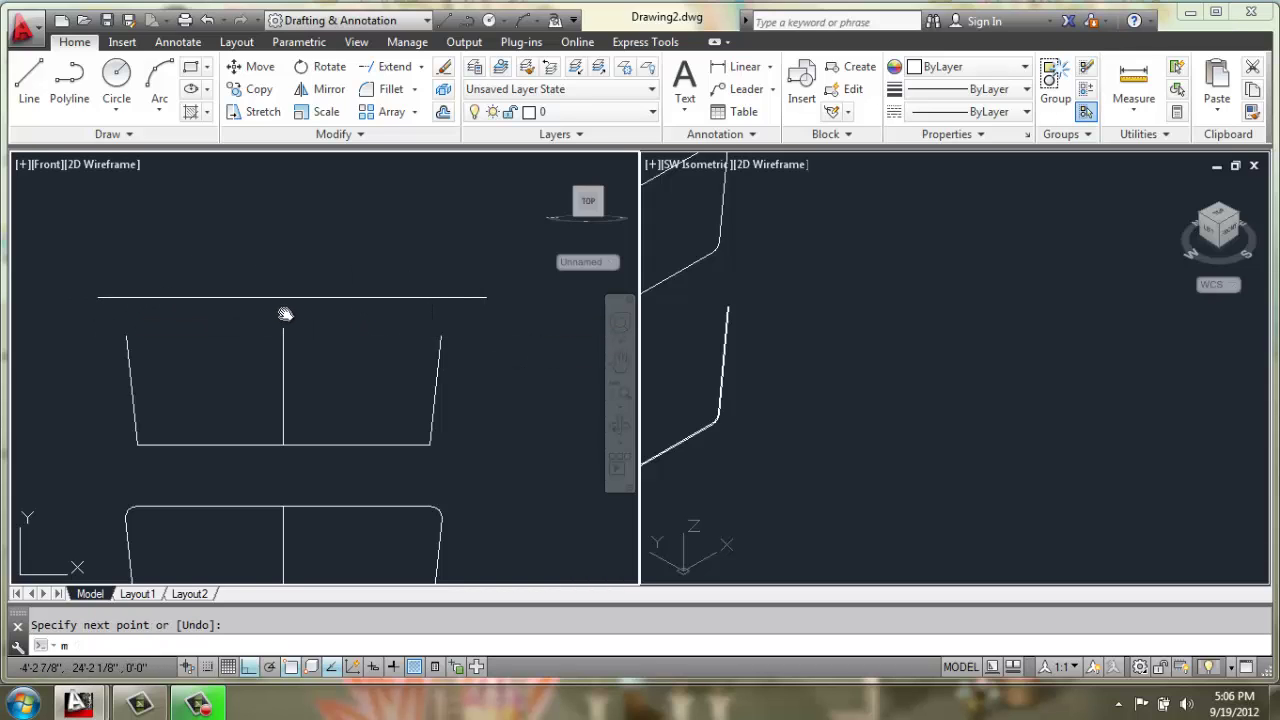
Step: Move the horizontal line down onto the tops of the slanted sides
text(m)
key(Return)
click(288, 295)
click(285, 309)
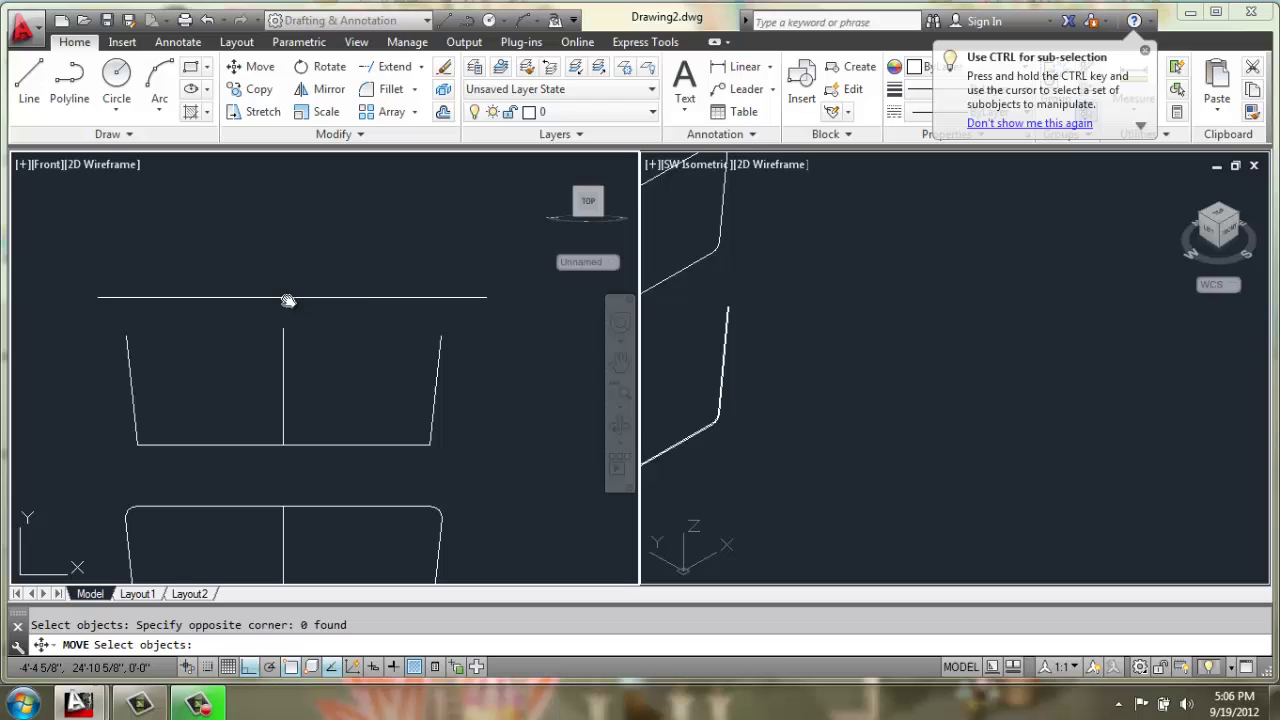
click(287, 297)
key(Return)
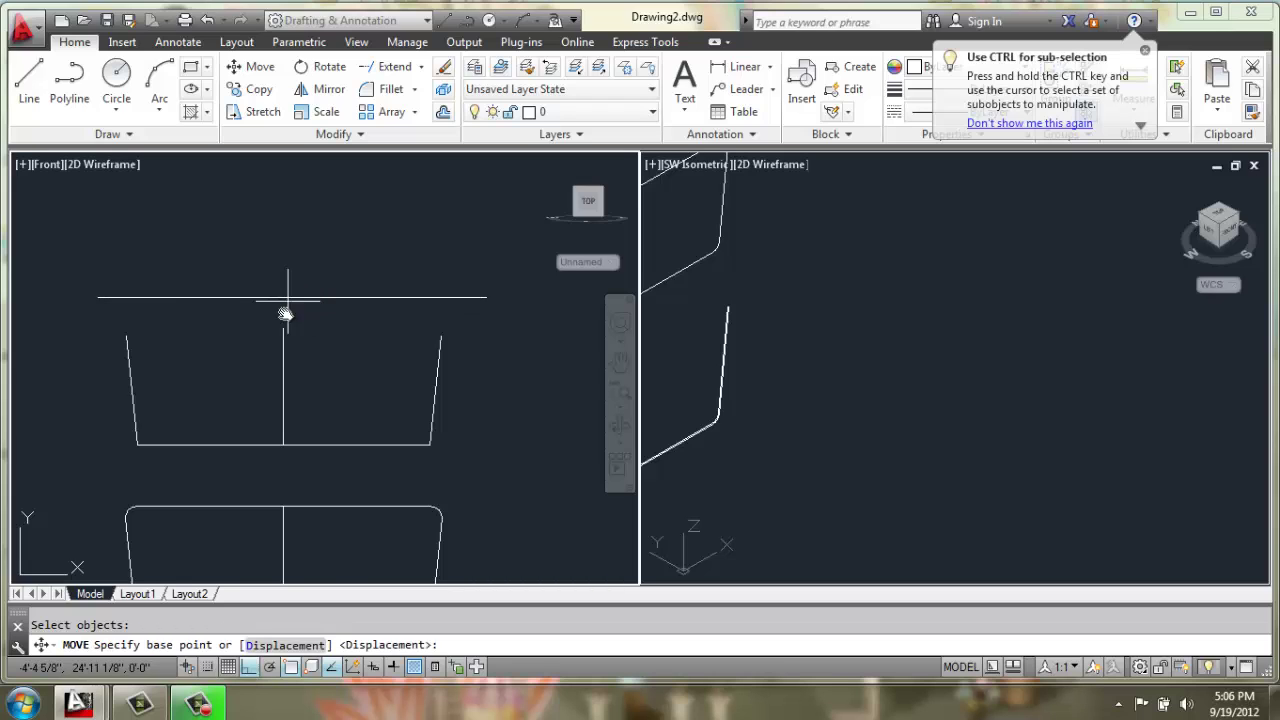
click(288, 297)
click(281, 328)
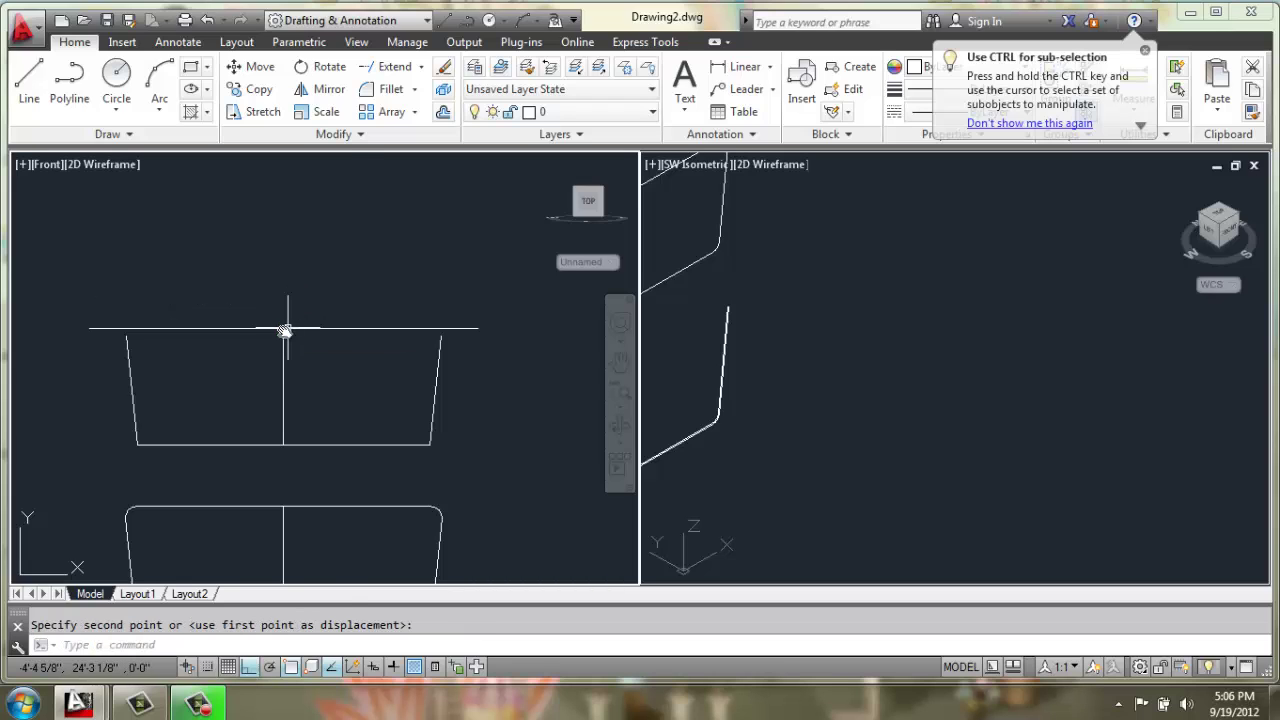
Step: Extend both slanted sides up to the horizontal top line
click(391, 67)
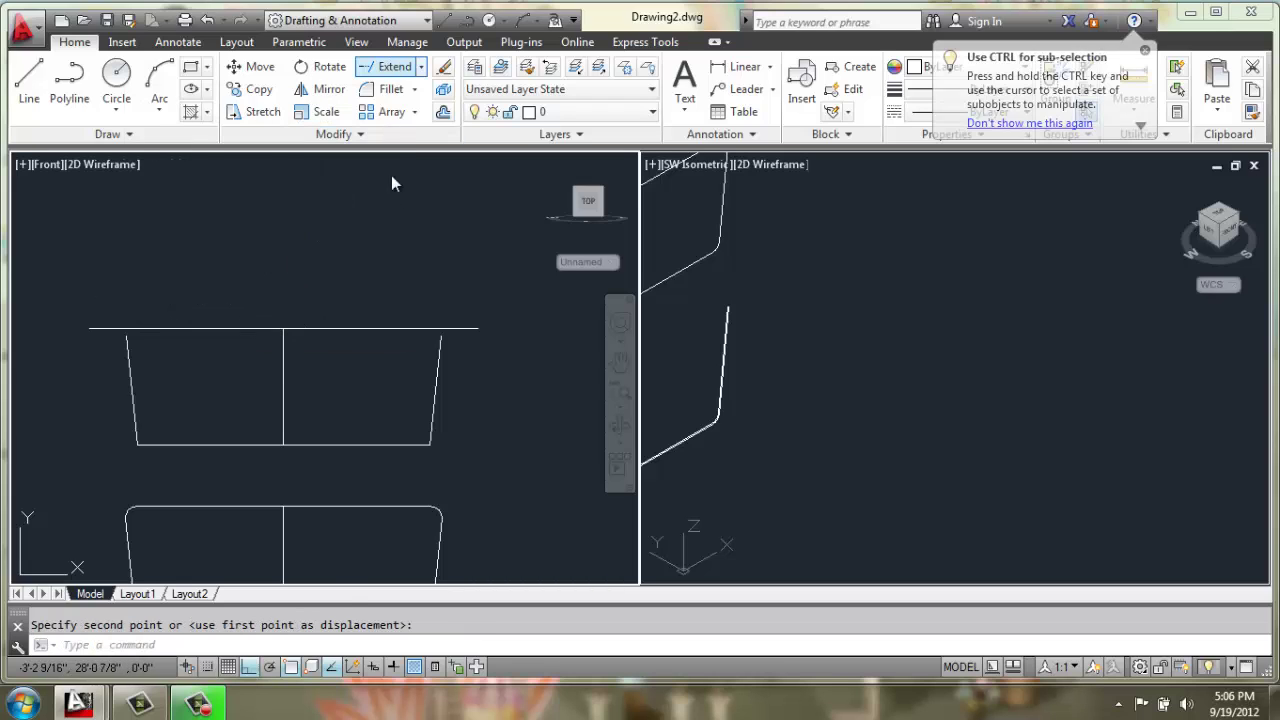
click(374, 329)
key(Return)
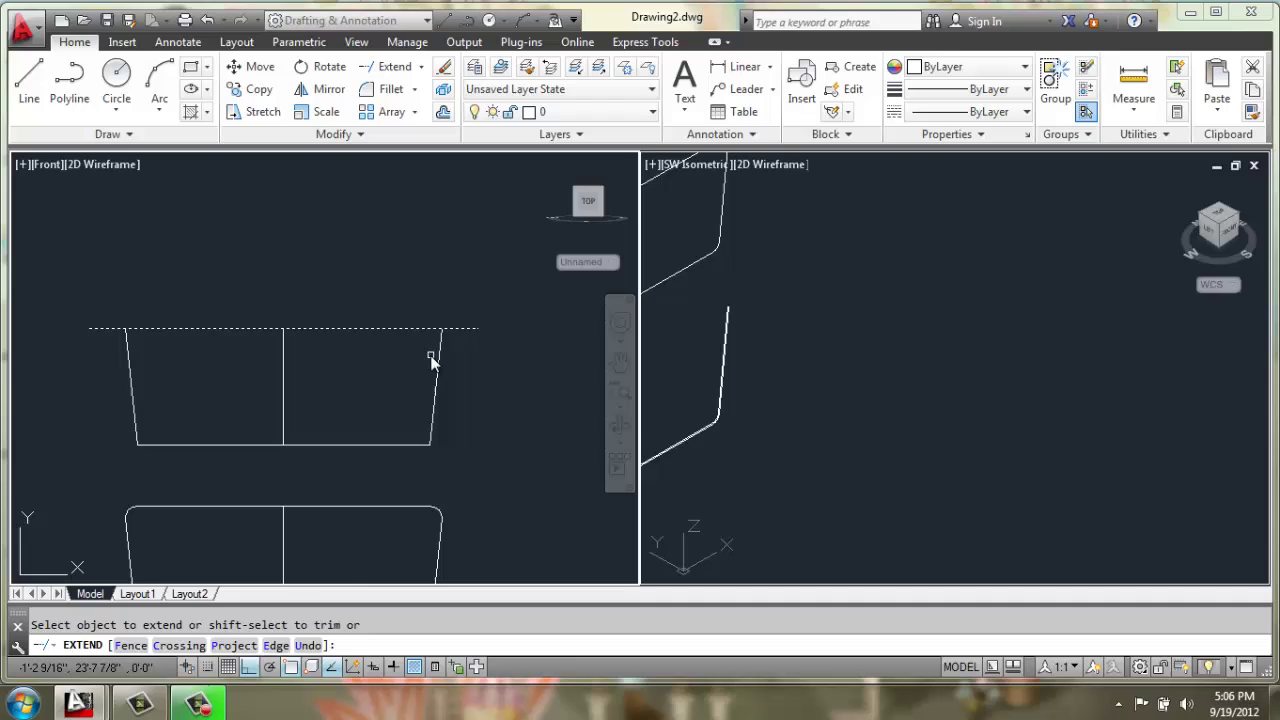
key(Return)
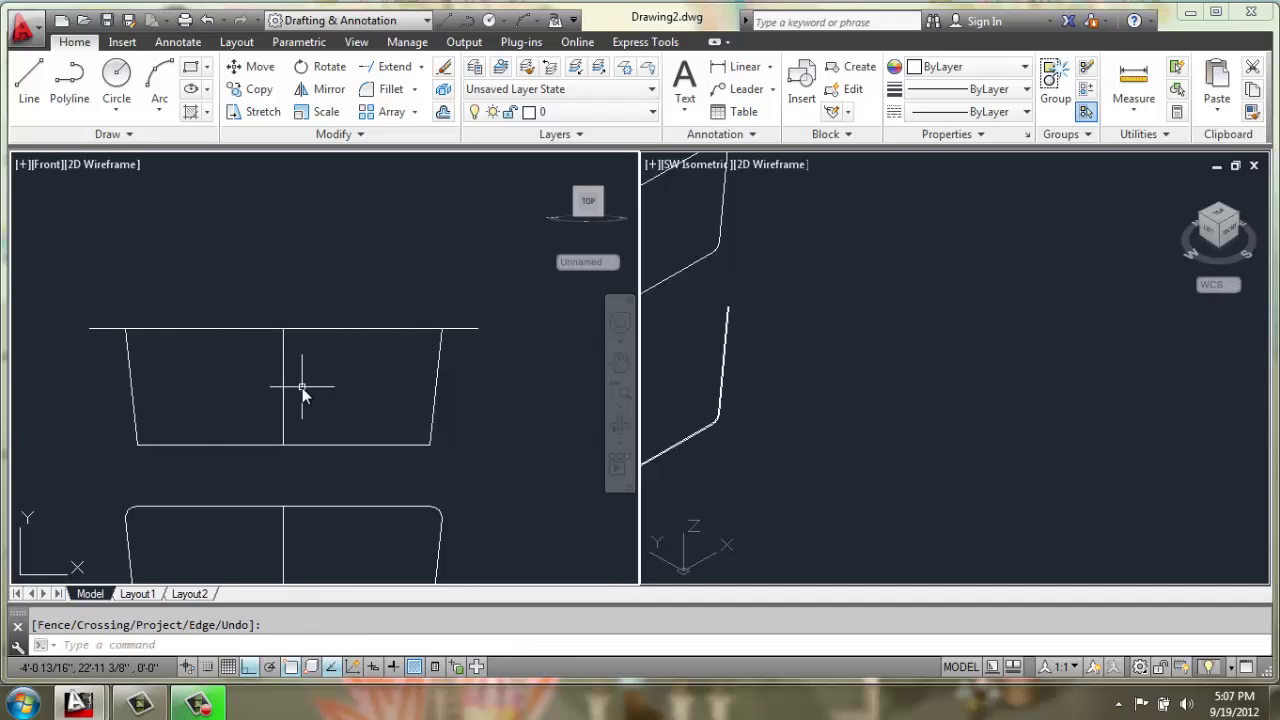
scroll(170, 404, up, 2)
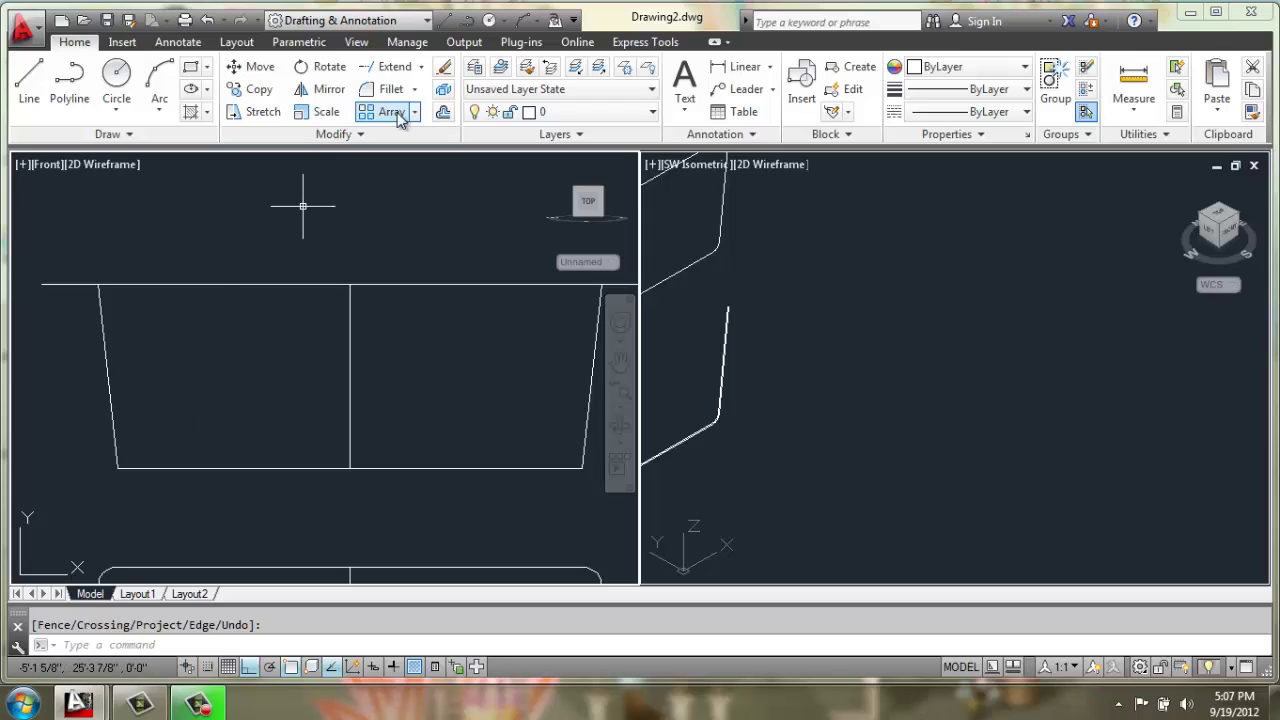
Step: Offset the left and right slanted sides 2 units inward
click(443, 112)
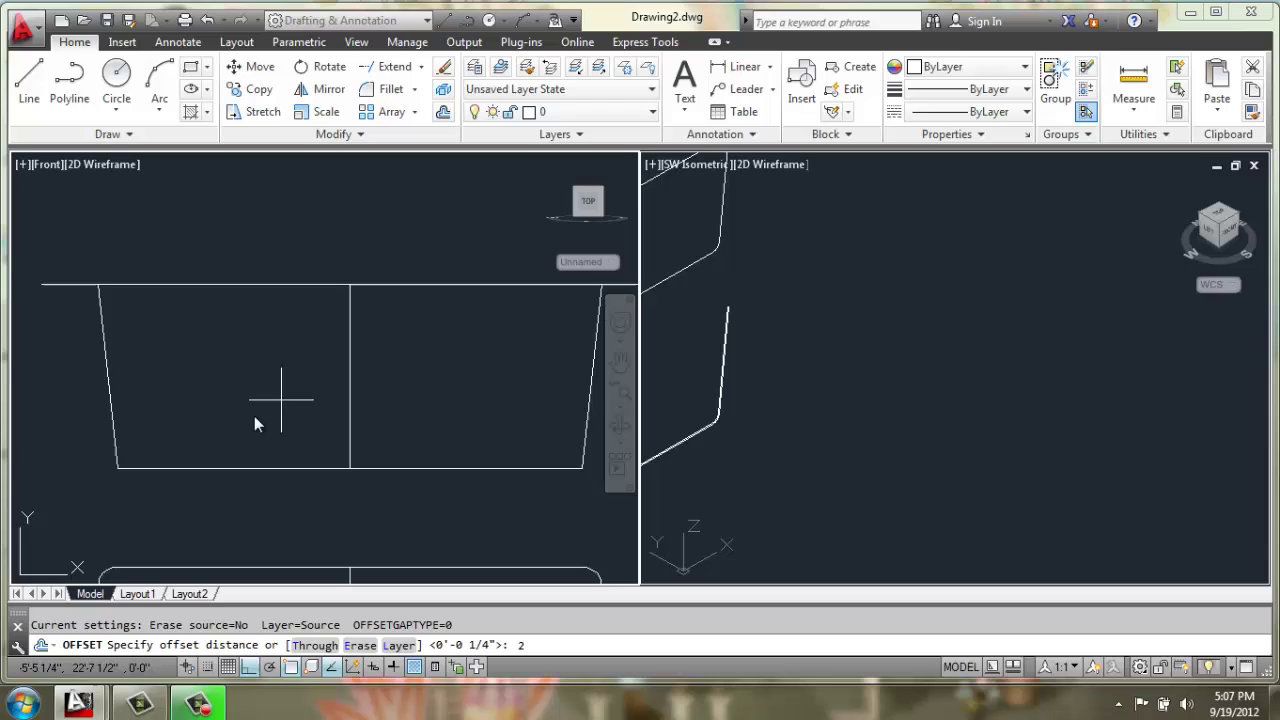
text(2)
key(Return)
click(115, 431)
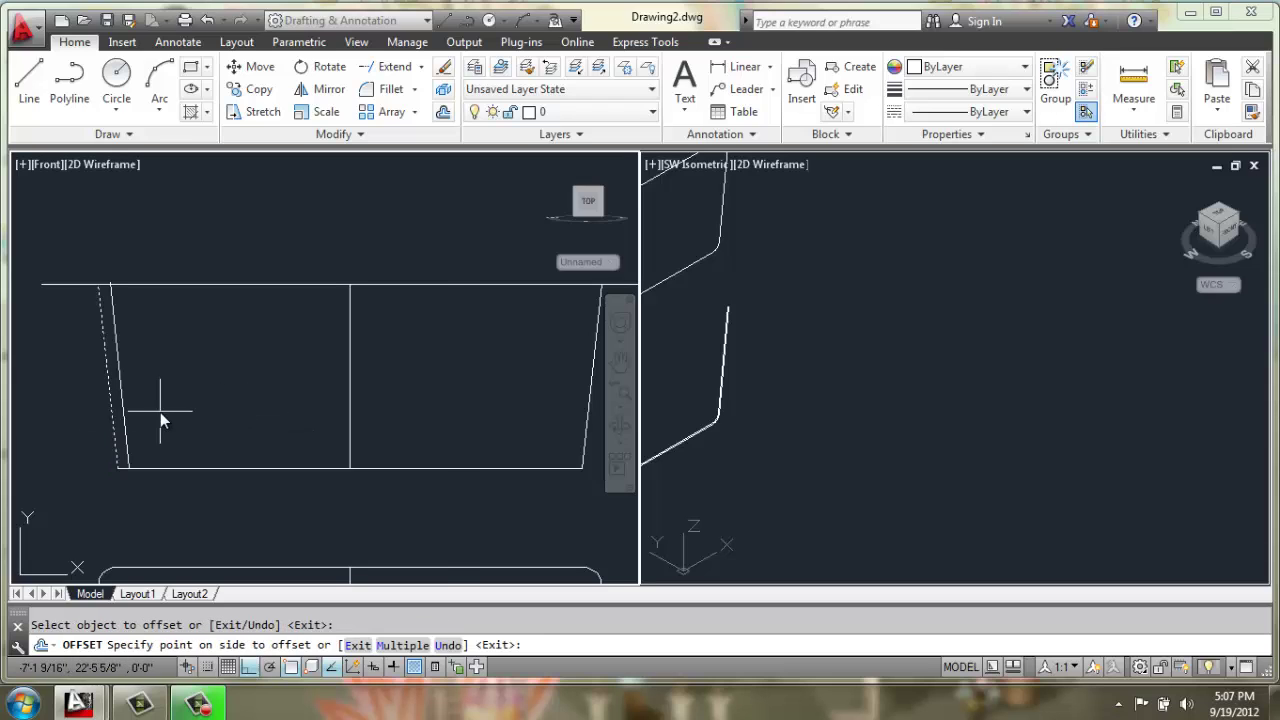
click(160, 412)
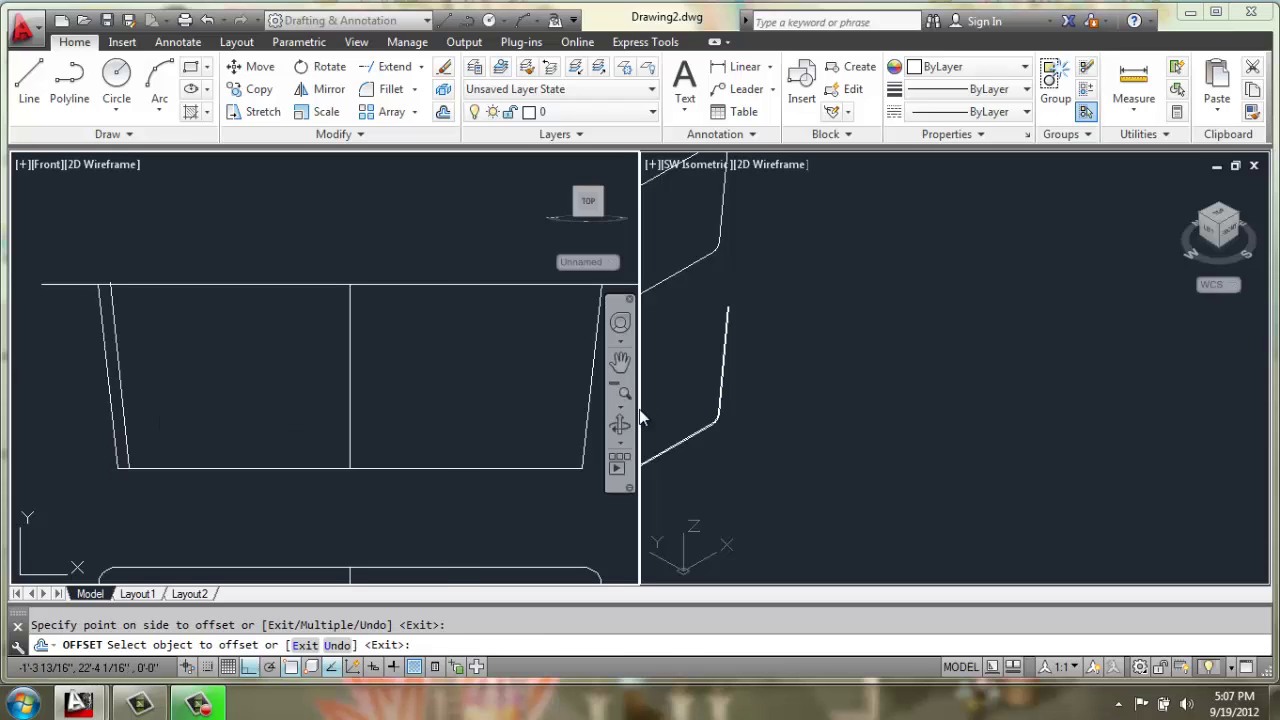
click(589, 407)
click(530, 398)
key(Return)
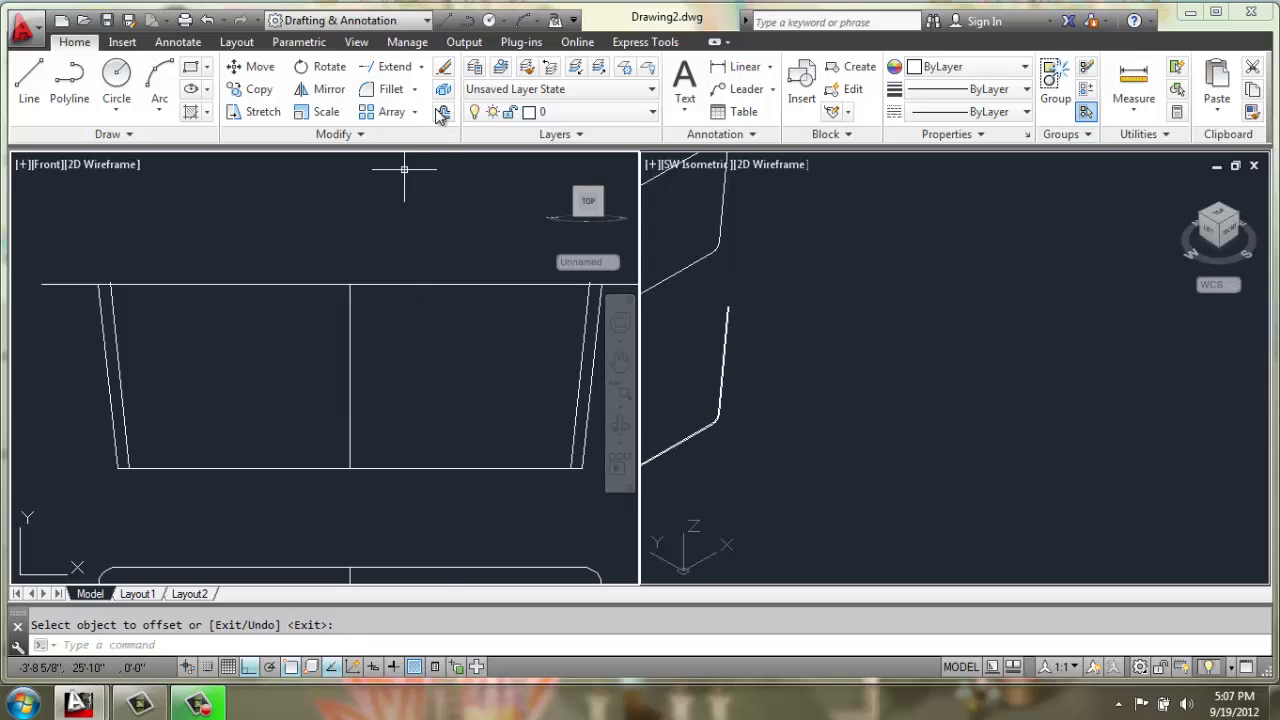
Step: Offset the bottom line 3 units upward inside the shell
click(443, 113)
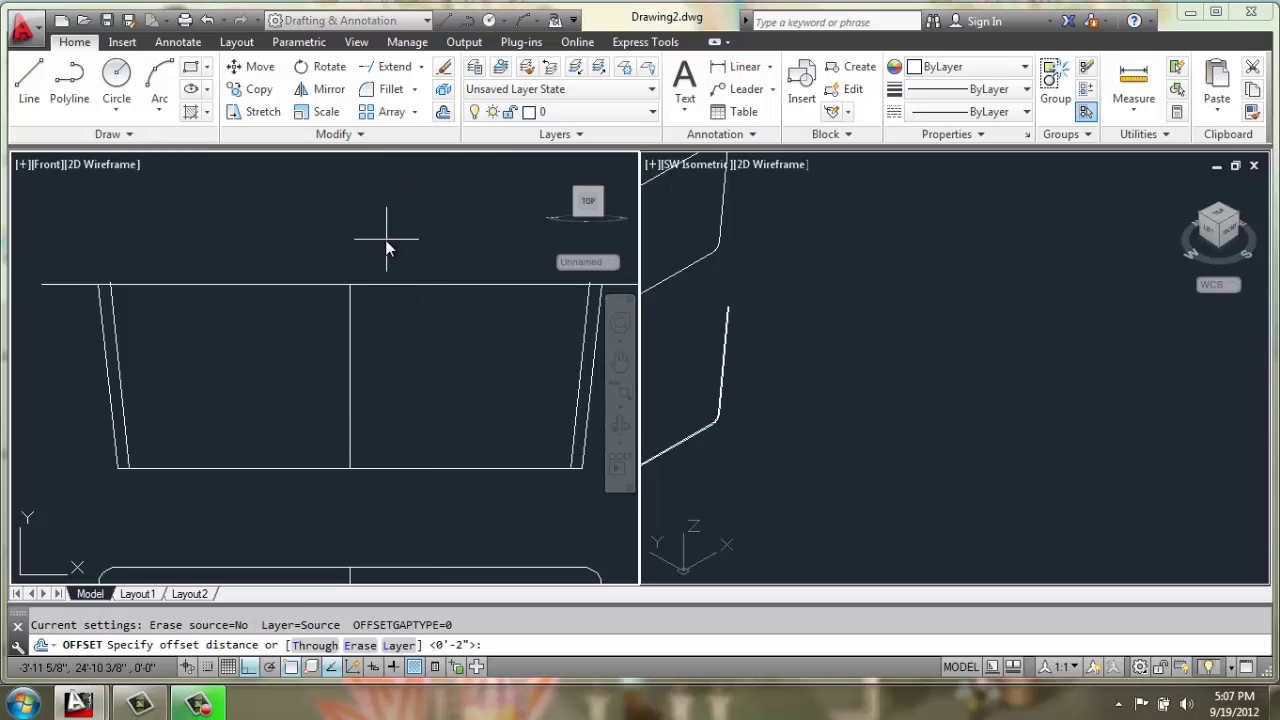
text(3)
key(Return)
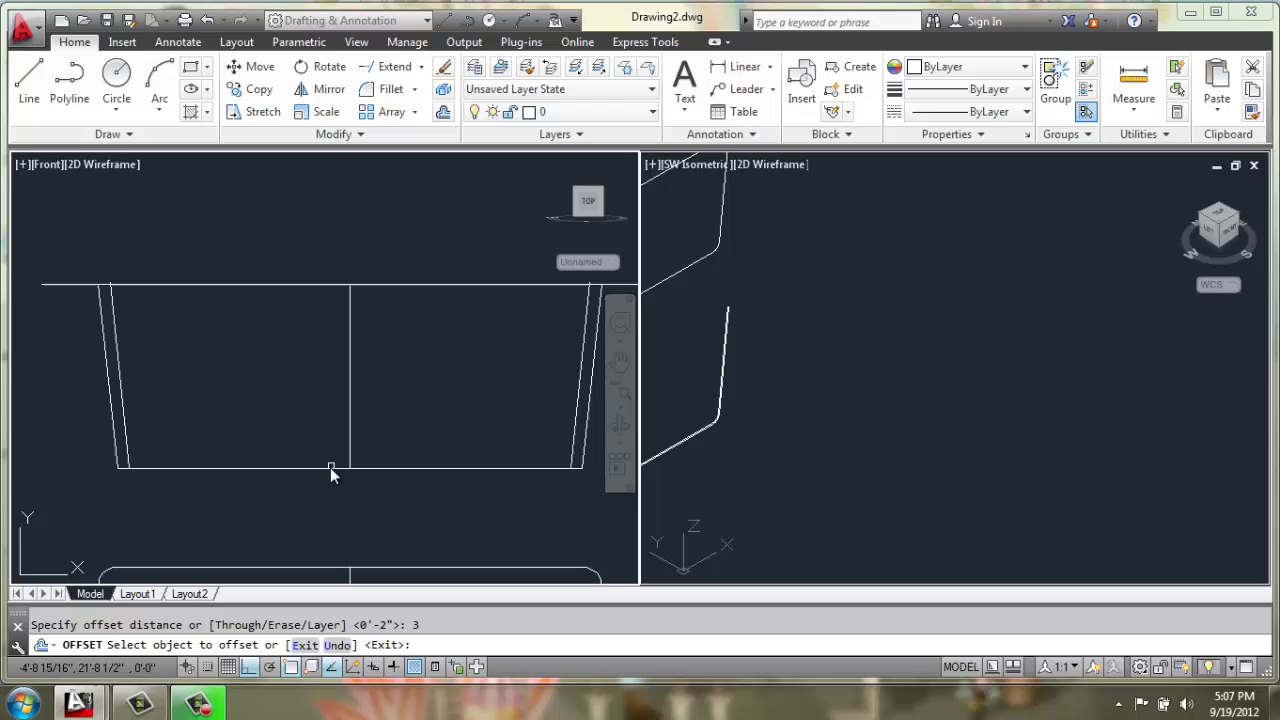
click(329, 468)
click(321, 434)
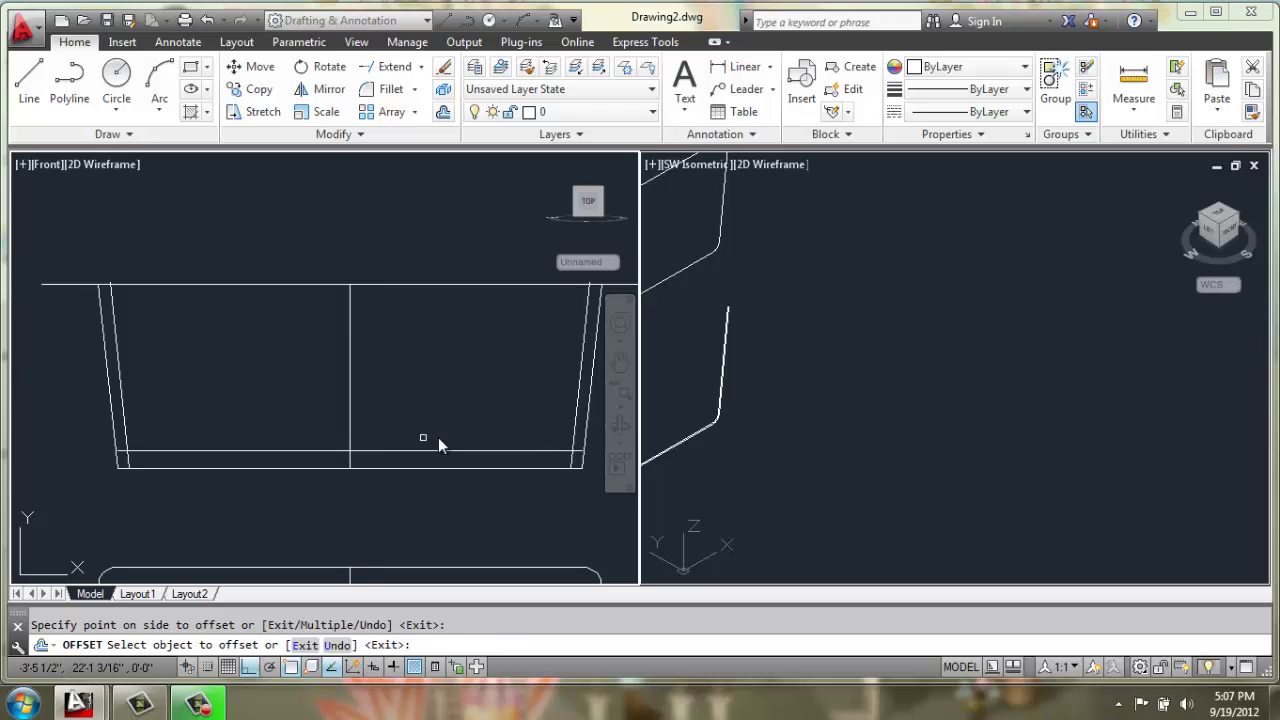
middle_drag(475, 437, 457, 420)
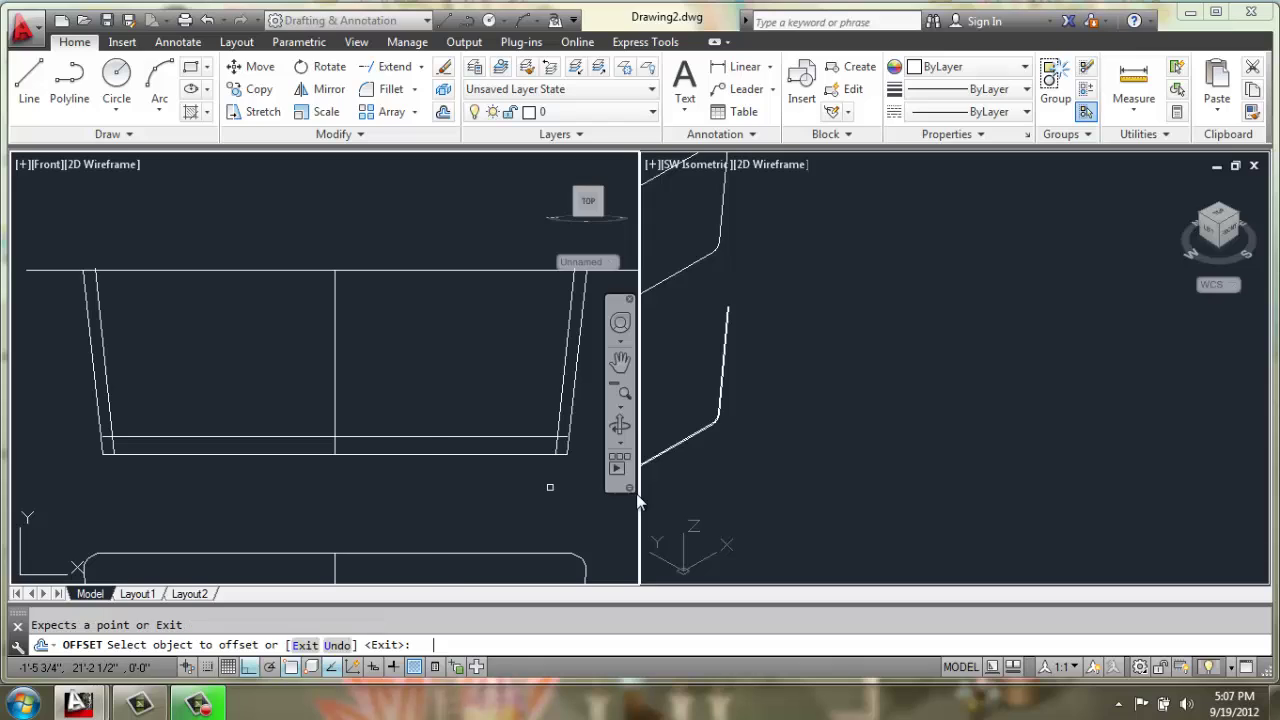
click(102, 445)
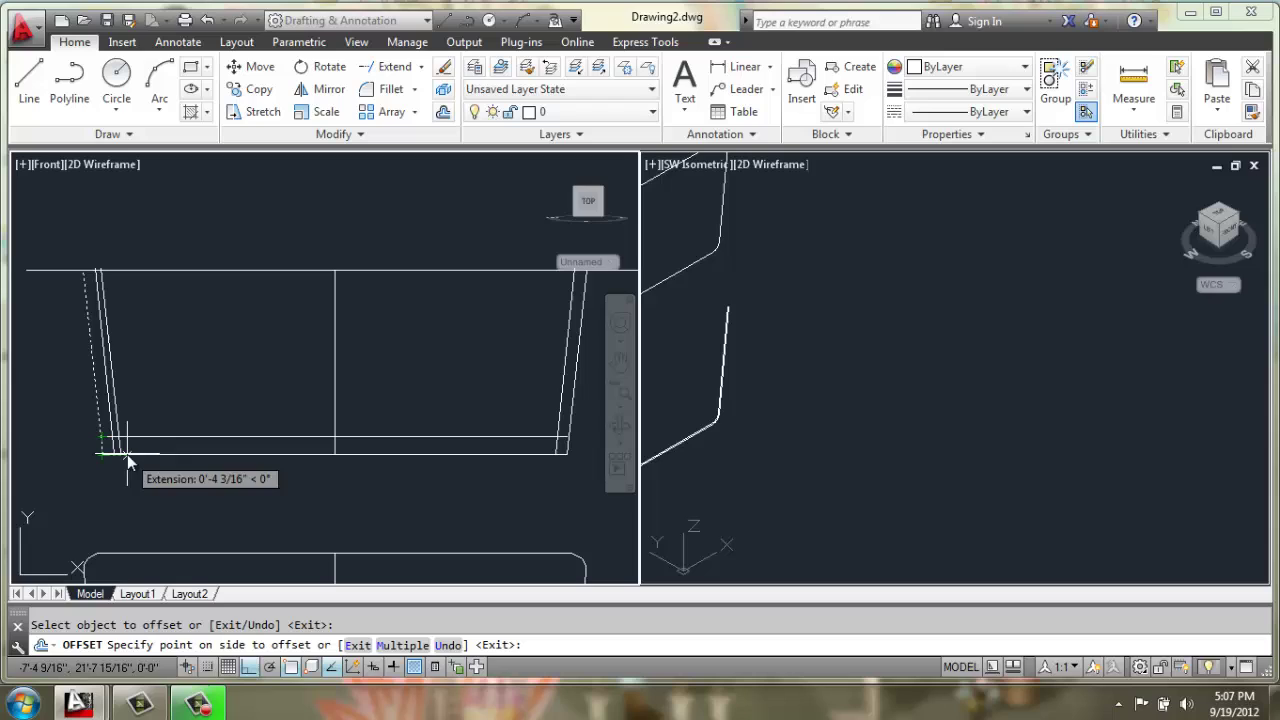
Step: Fillet the outer bottom-left and bottom-right corners with radius 2
key(Escape)
text(f)
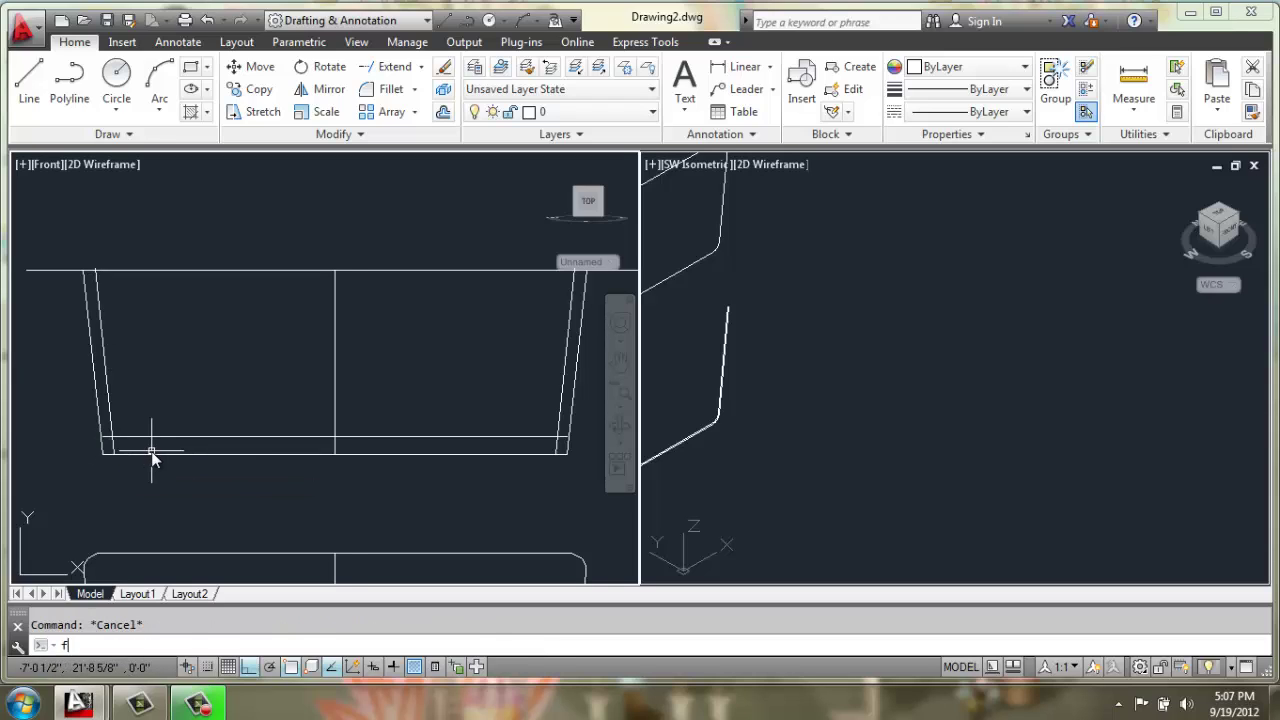
key(Return)
text(r)
key(Return)
text(2)
key(Return)
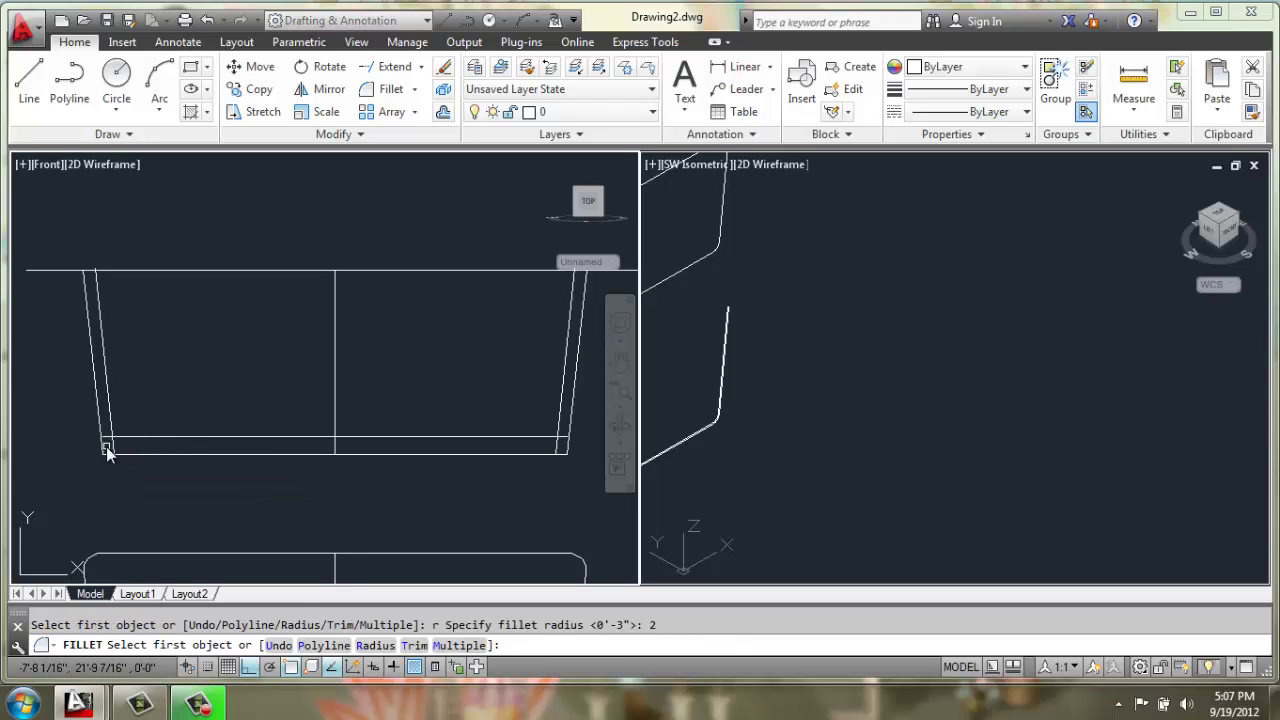
key(Return)
click(101, 446)
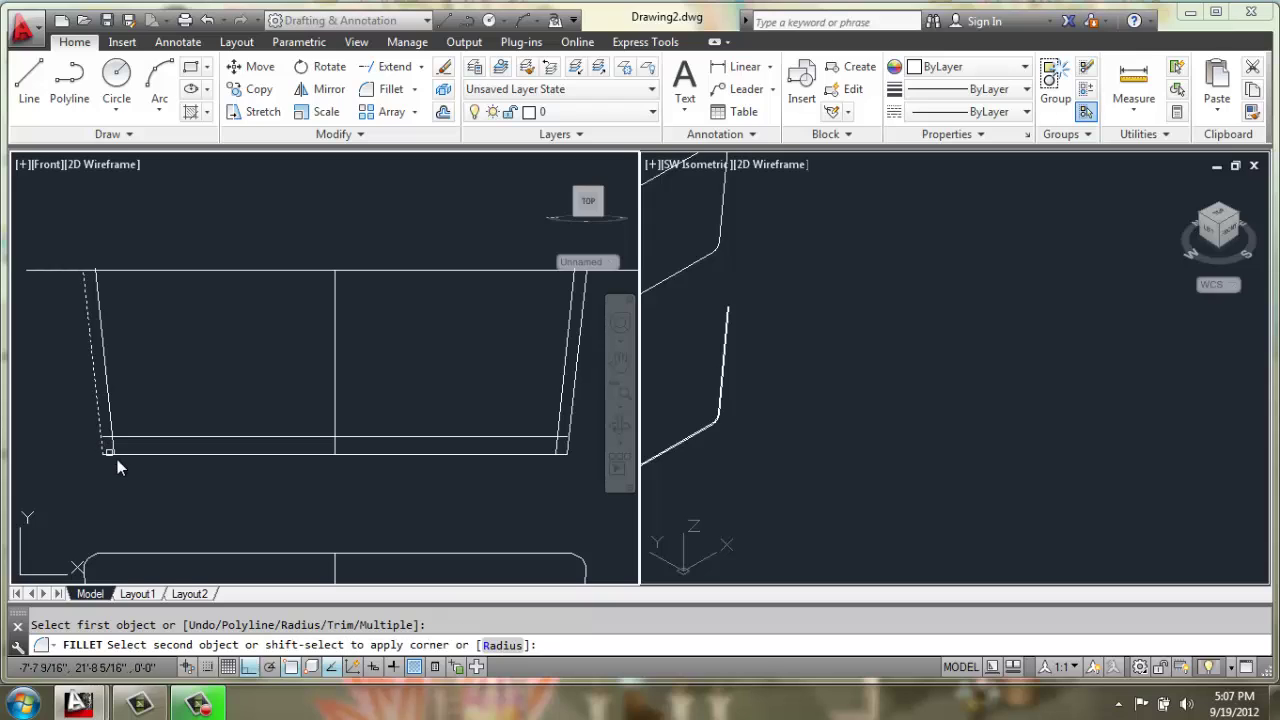
click(127, 454)
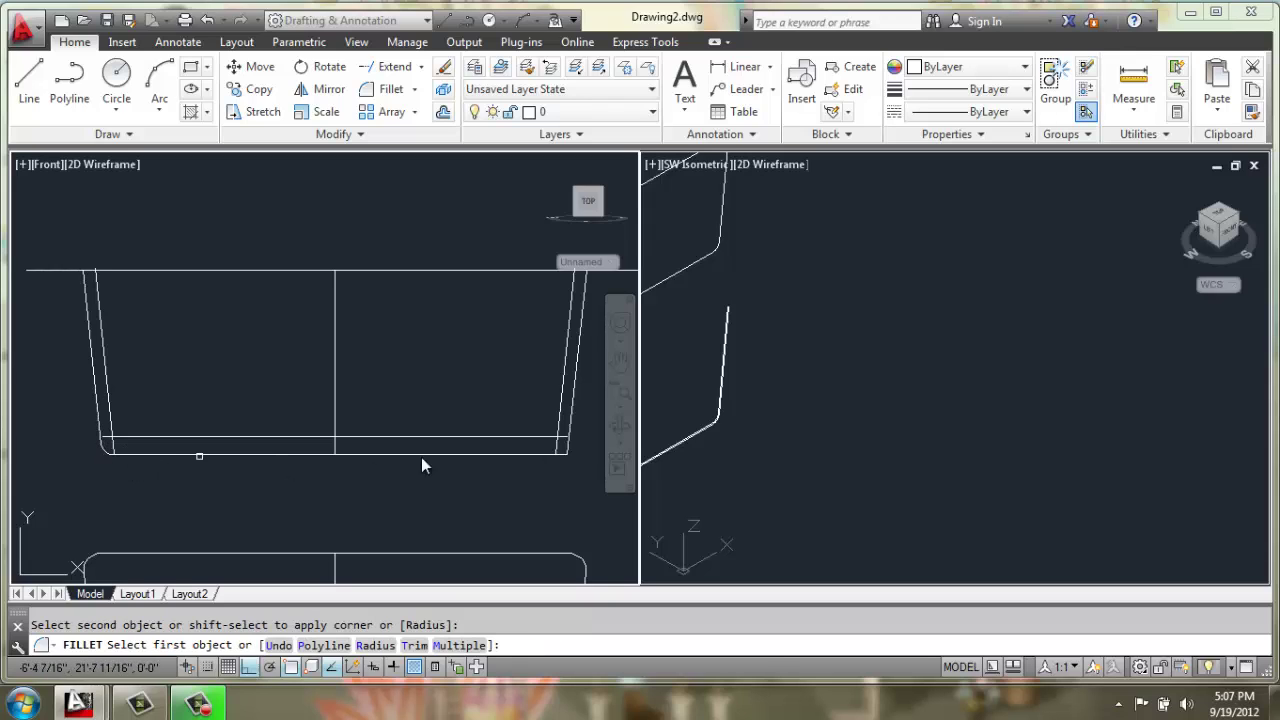
key(Return)
key(Return)
click(564, 448)
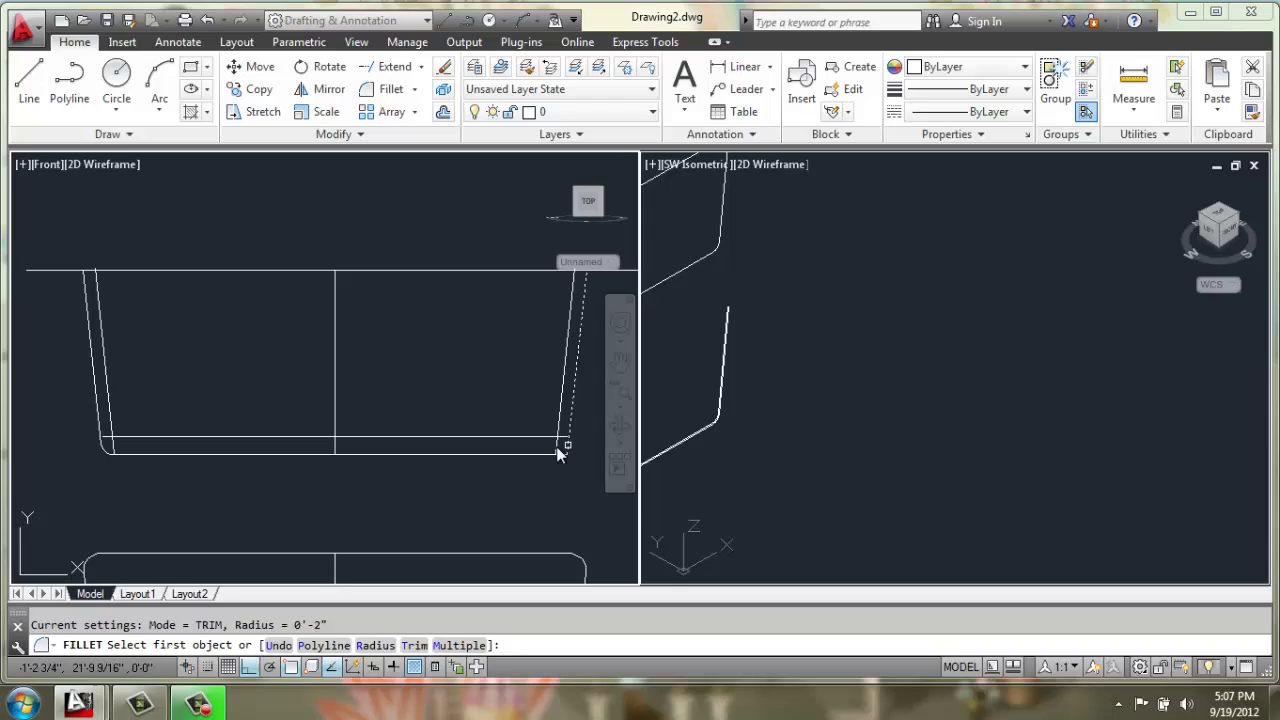
click(514, 454)
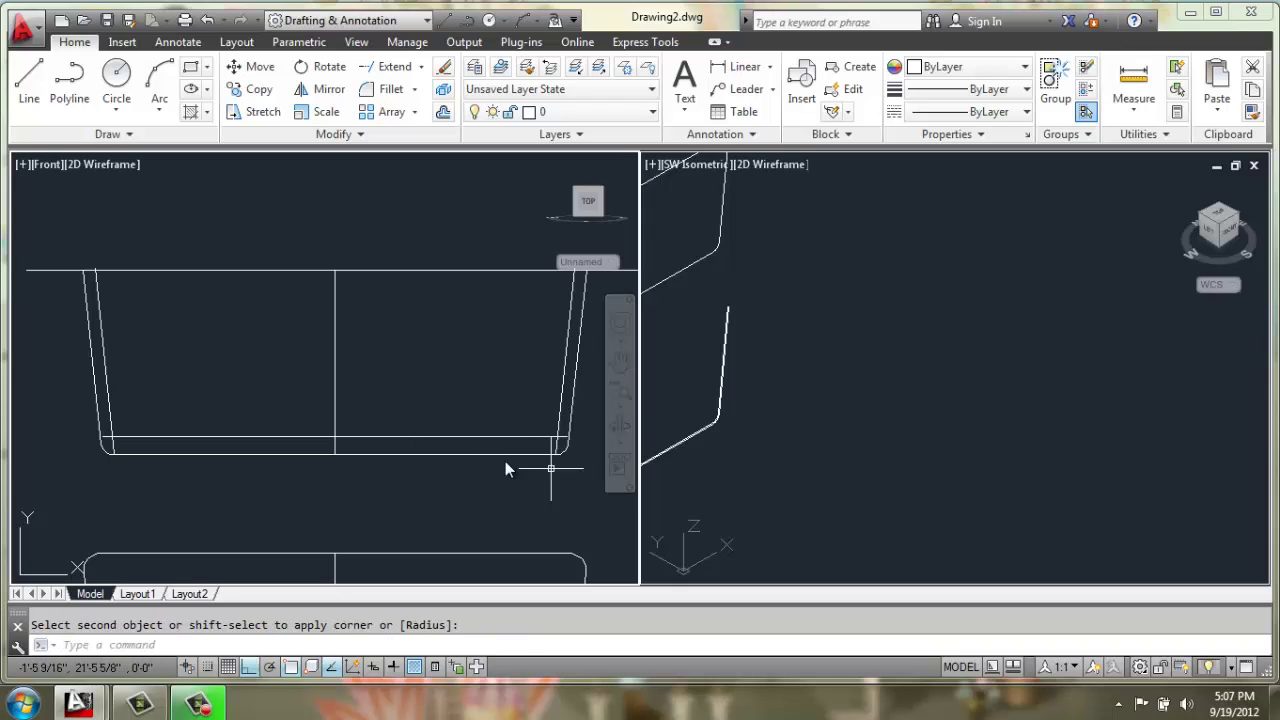
scroll(113, 449, up, 2)
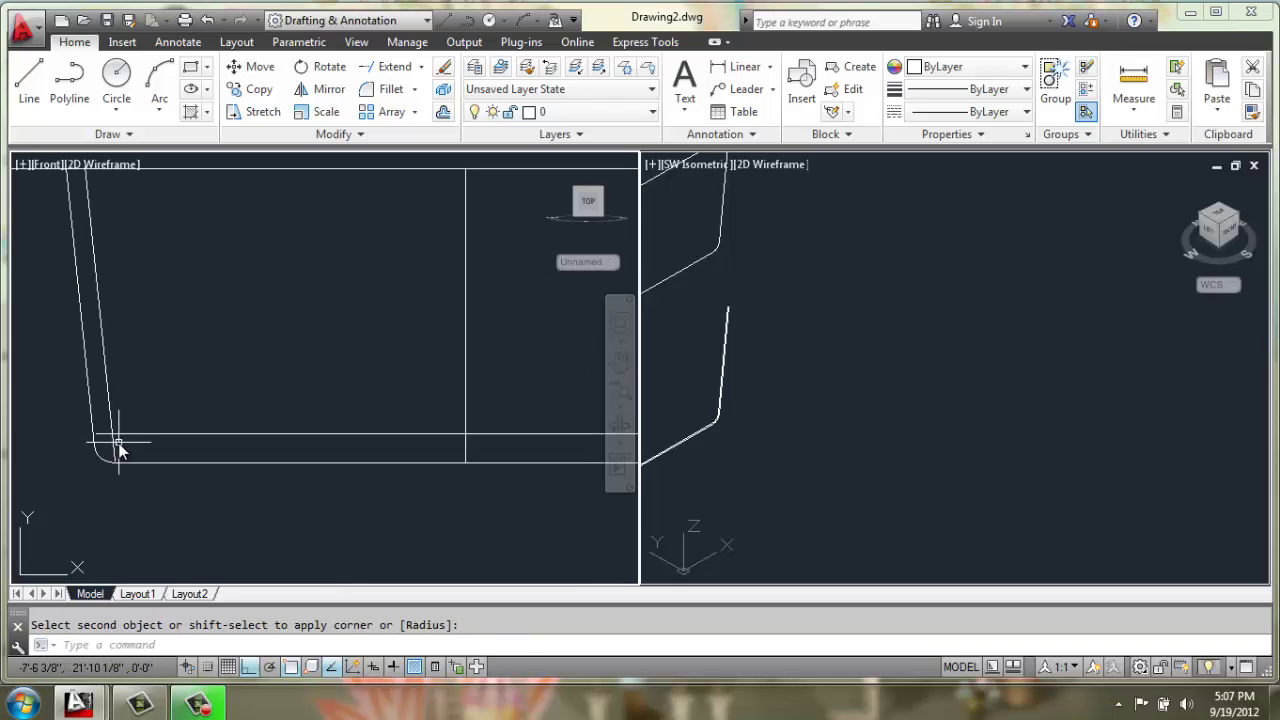
Step: Fillet the inner bottom corners where the inner sides meet the inner bottom line, radius 1
key(Return)
text(r)
key(Return)
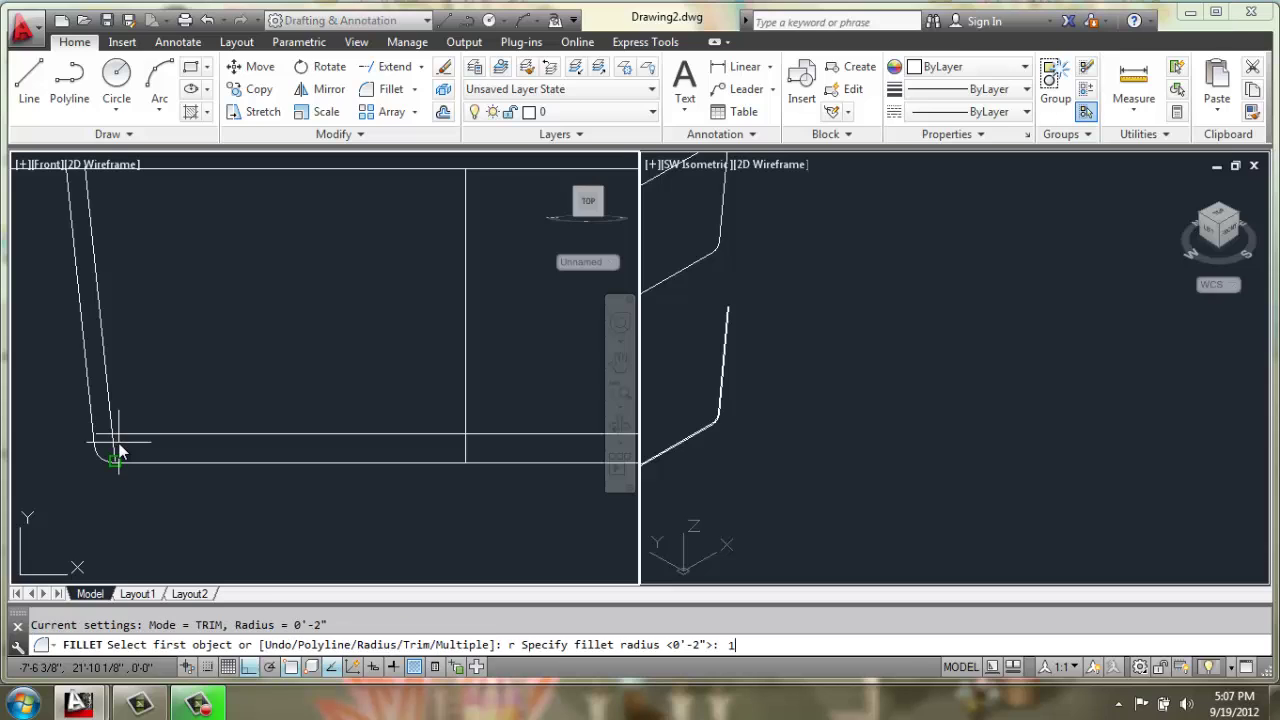
text(1)
key(Return)
click(112, 430)
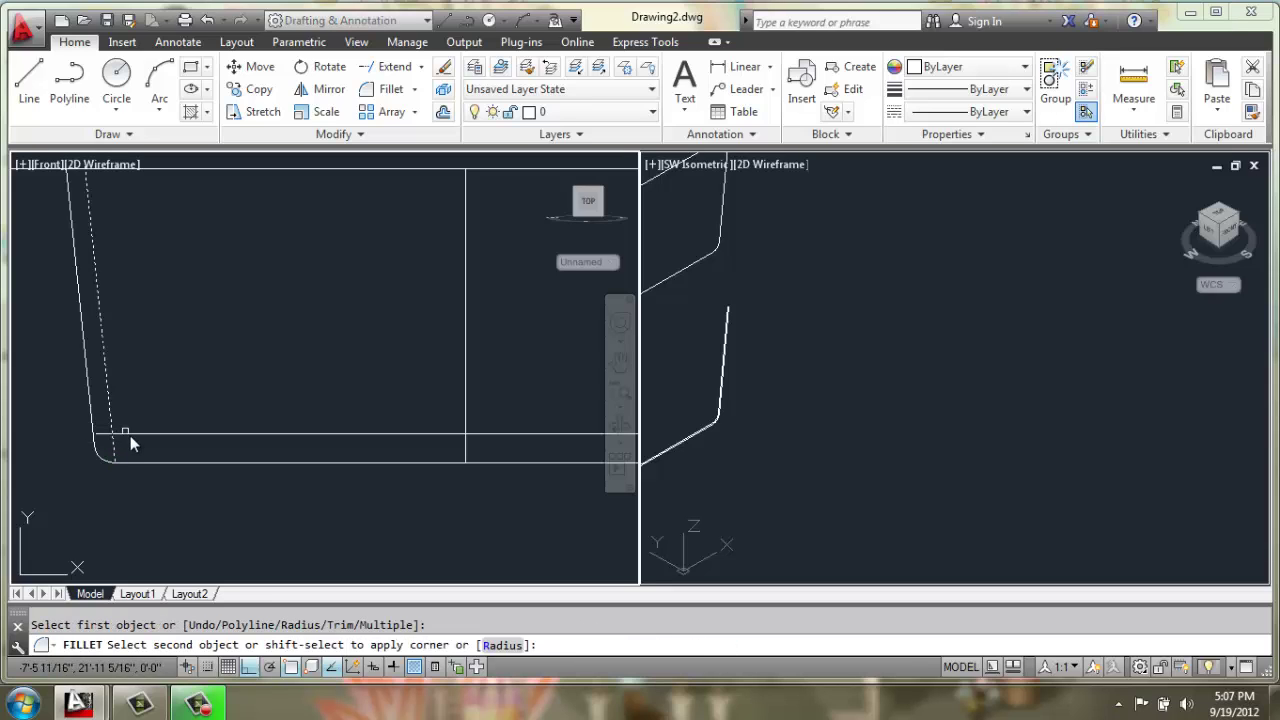
middle_drag(368, 431, 232, 430)
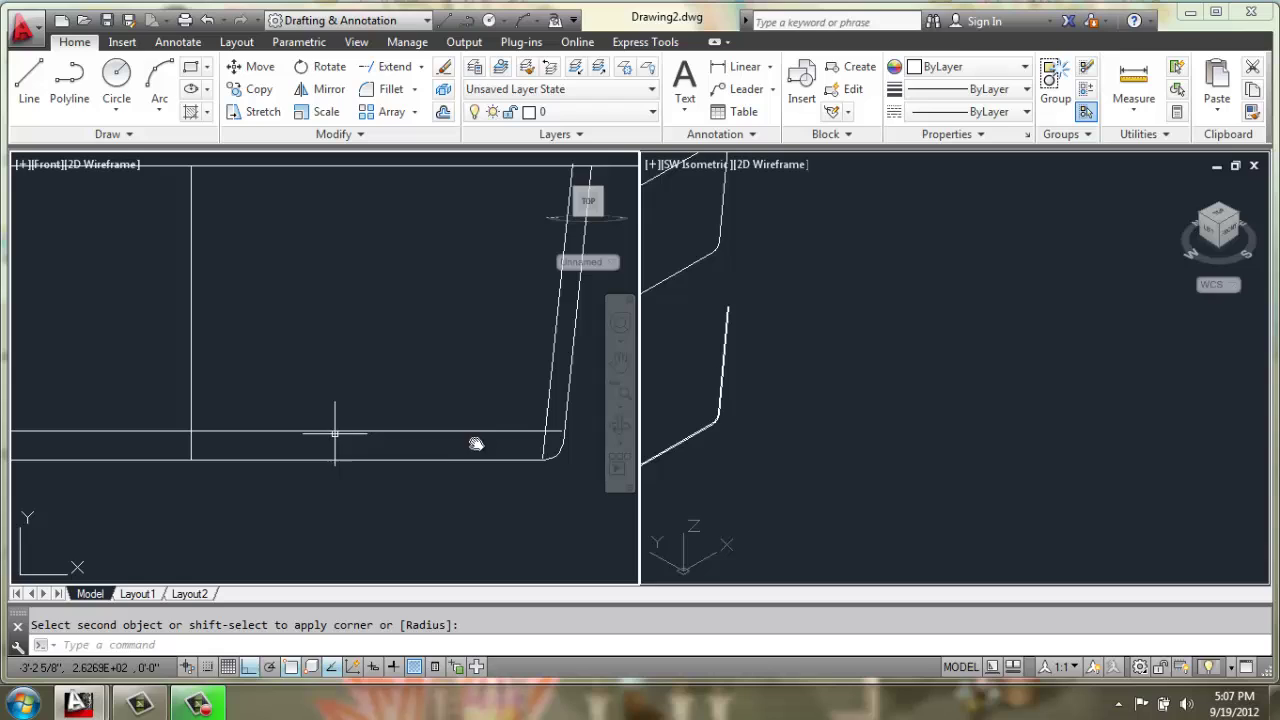
click(517, 431)
key(space)
click(509, 431)
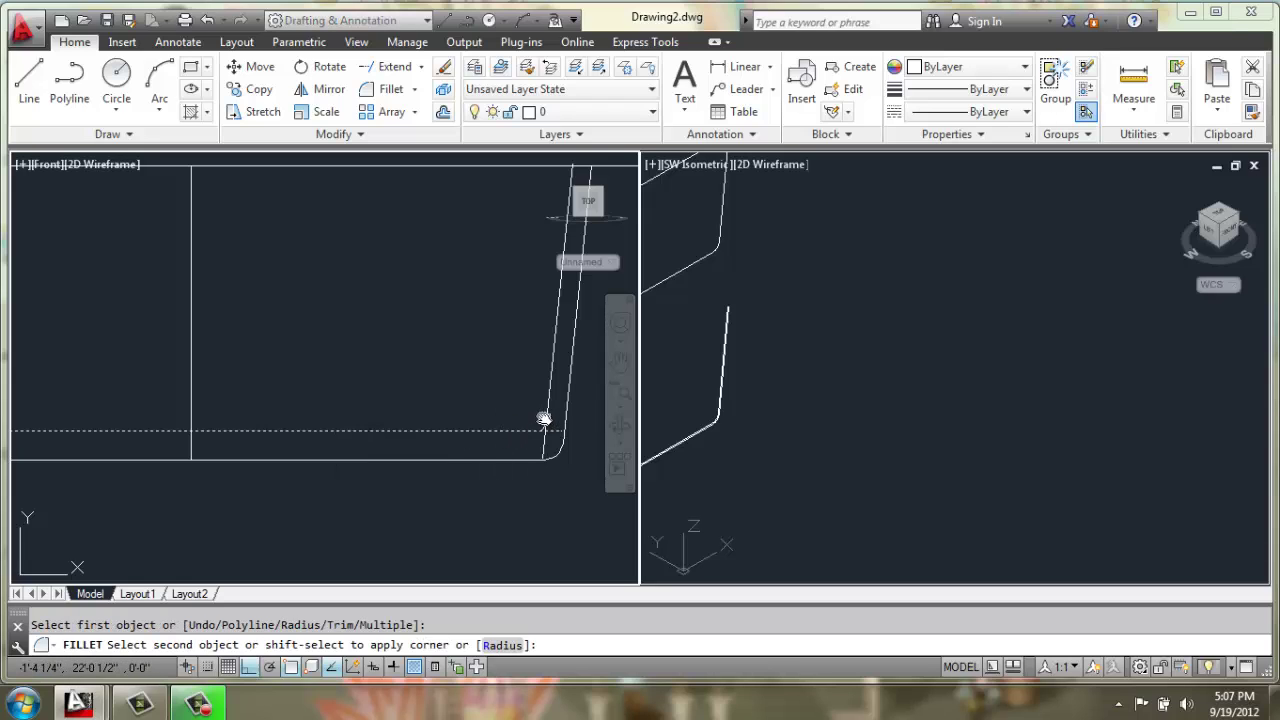
click(545, 420)
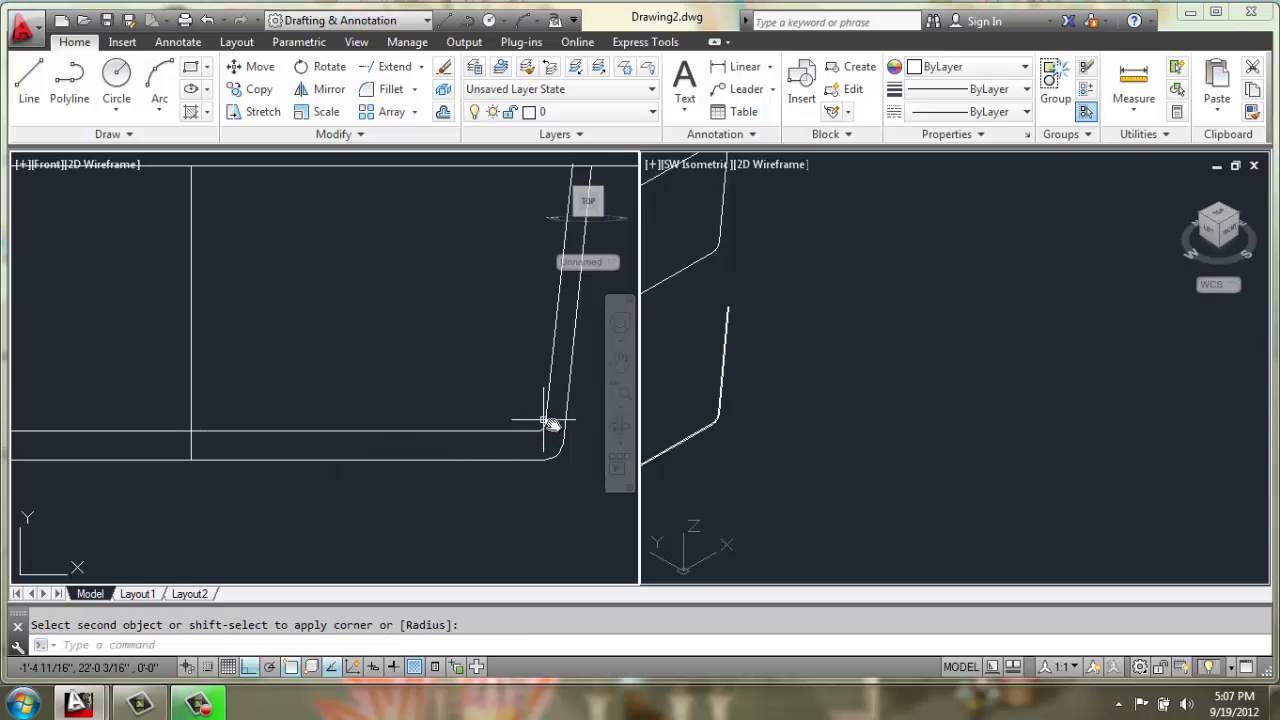
key(space)
scroll(437, 413, down, 2)
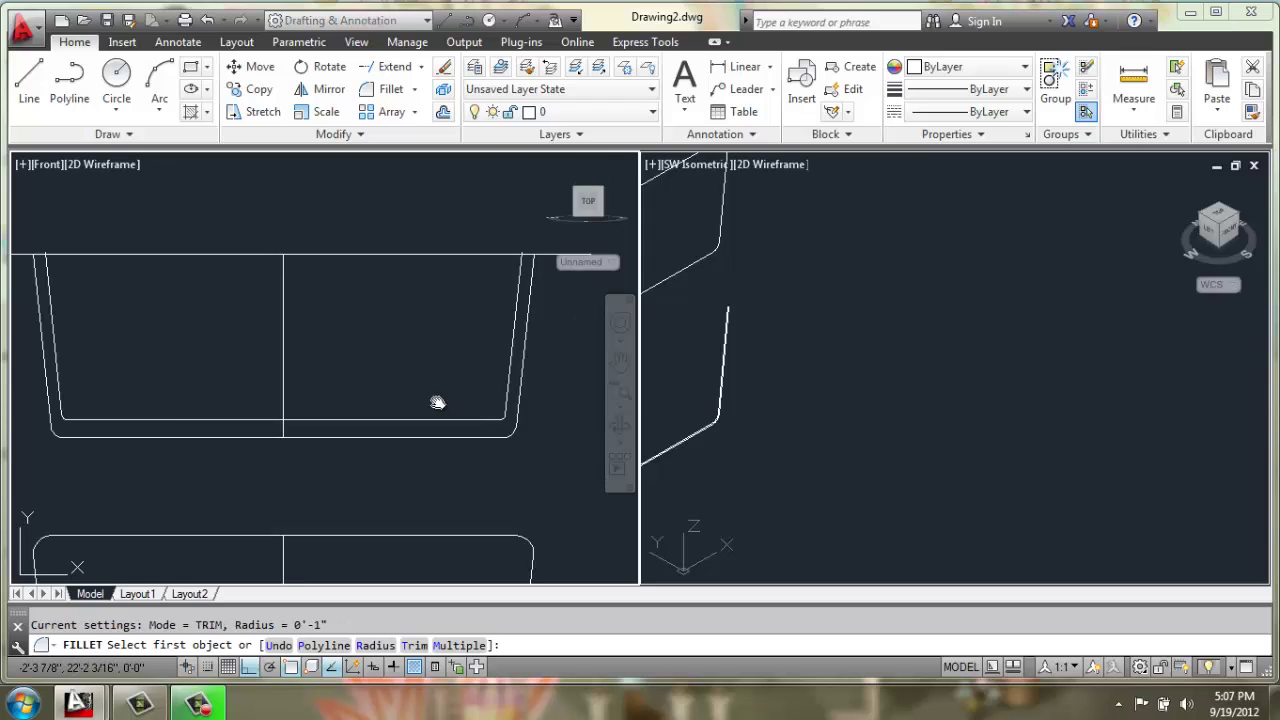
middle_drag(355, 362, 366, 404)
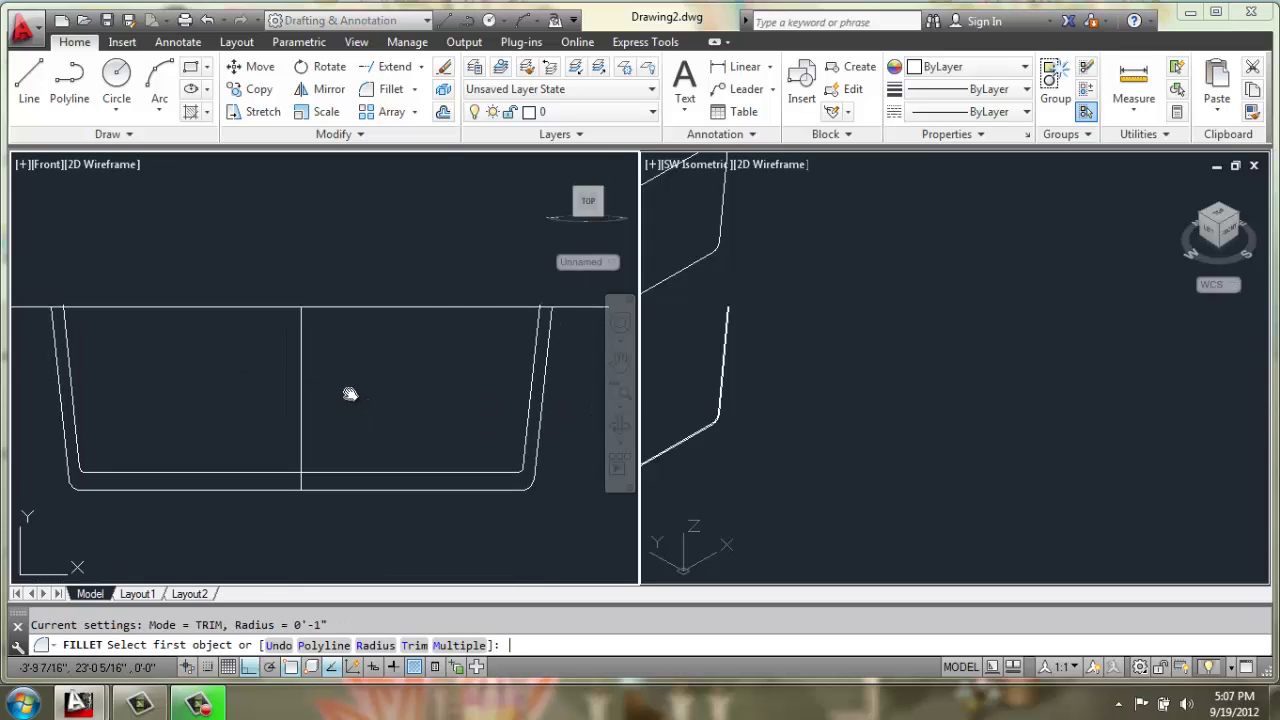
text(tr)
key(Return)
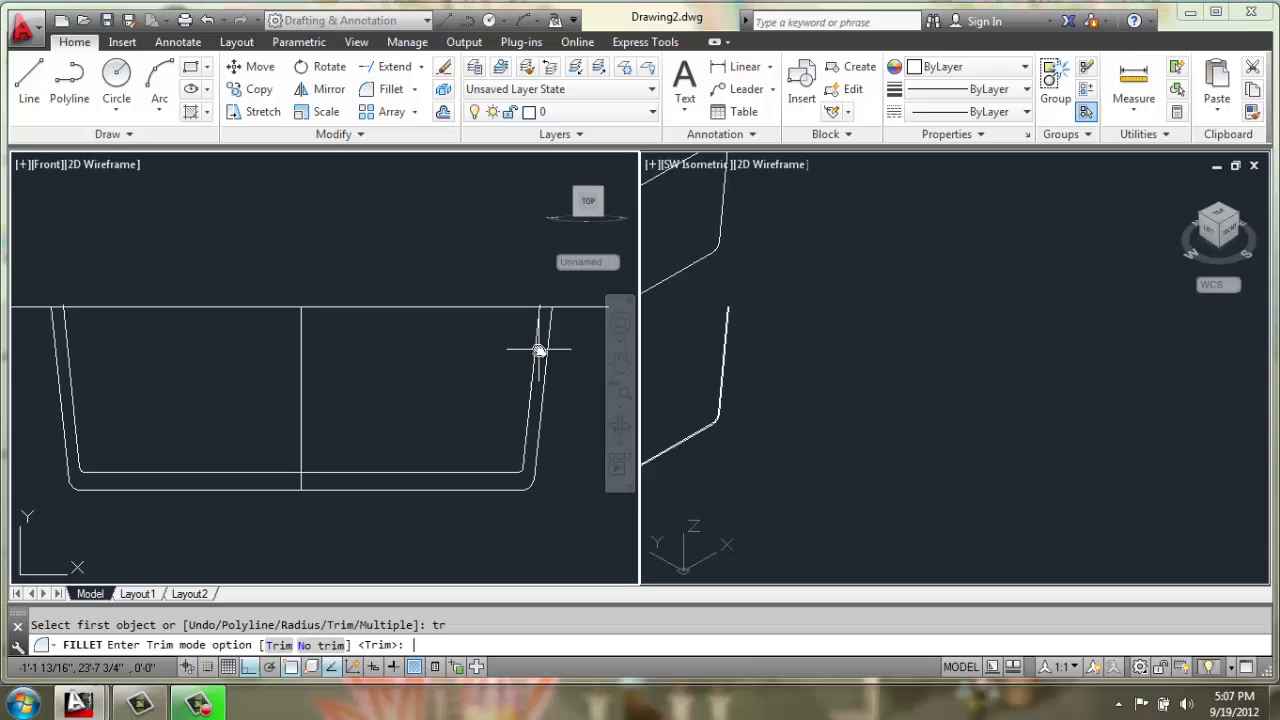
key(Escape)
Step: Trim the top line's pieces past and inside the right wall, using the tub lines as cutting edges
text(ts or)
key(Return)
click(562, 296)
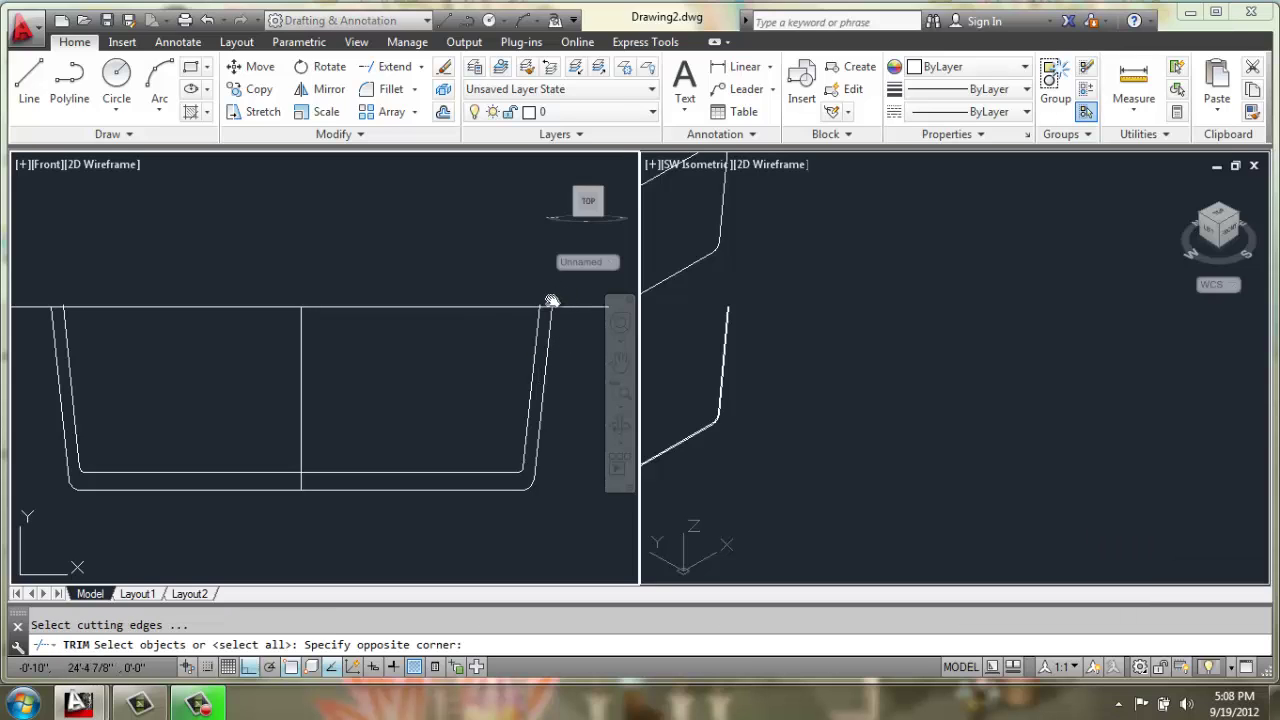
click(35, 345)
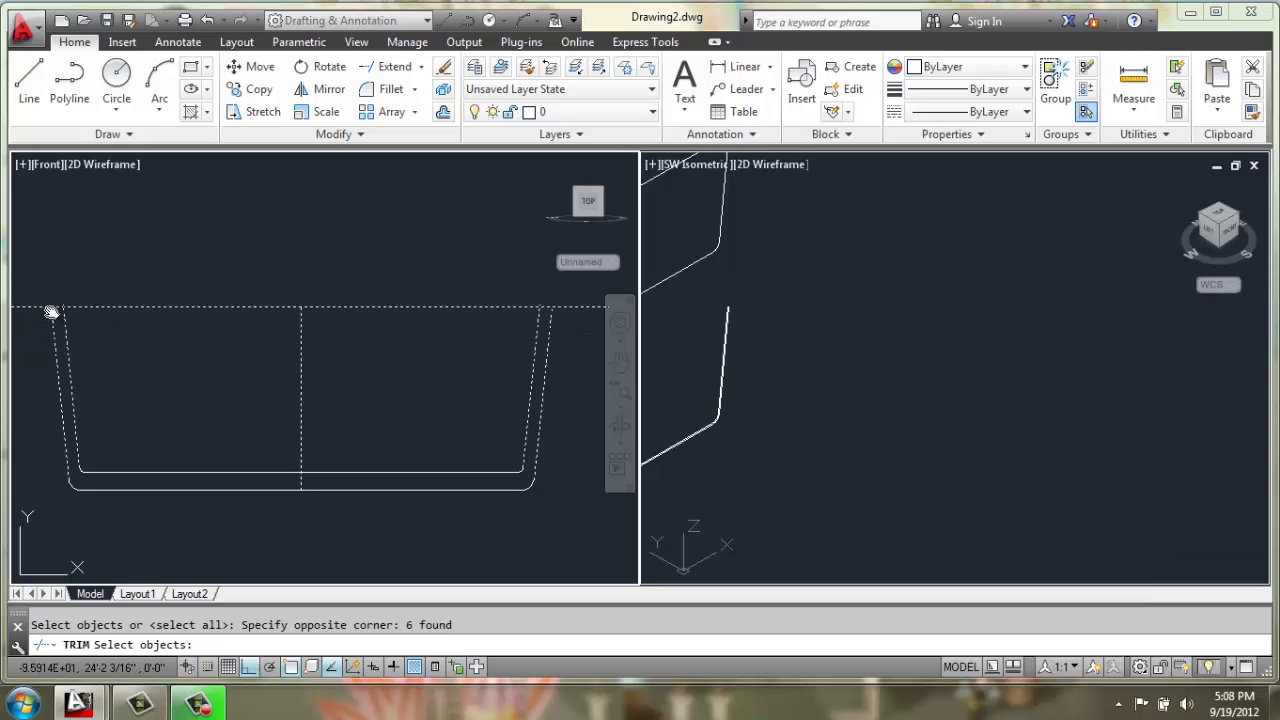
key(Return)
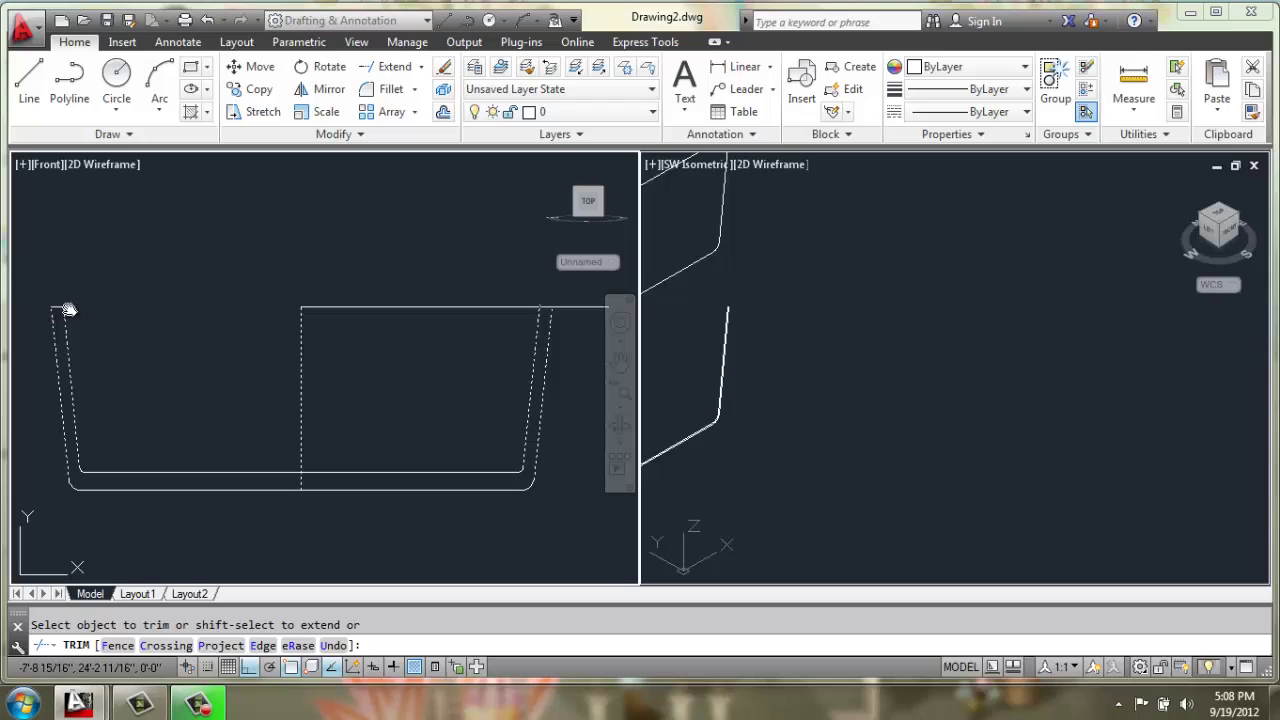
scroll(64, 308, up, 2)
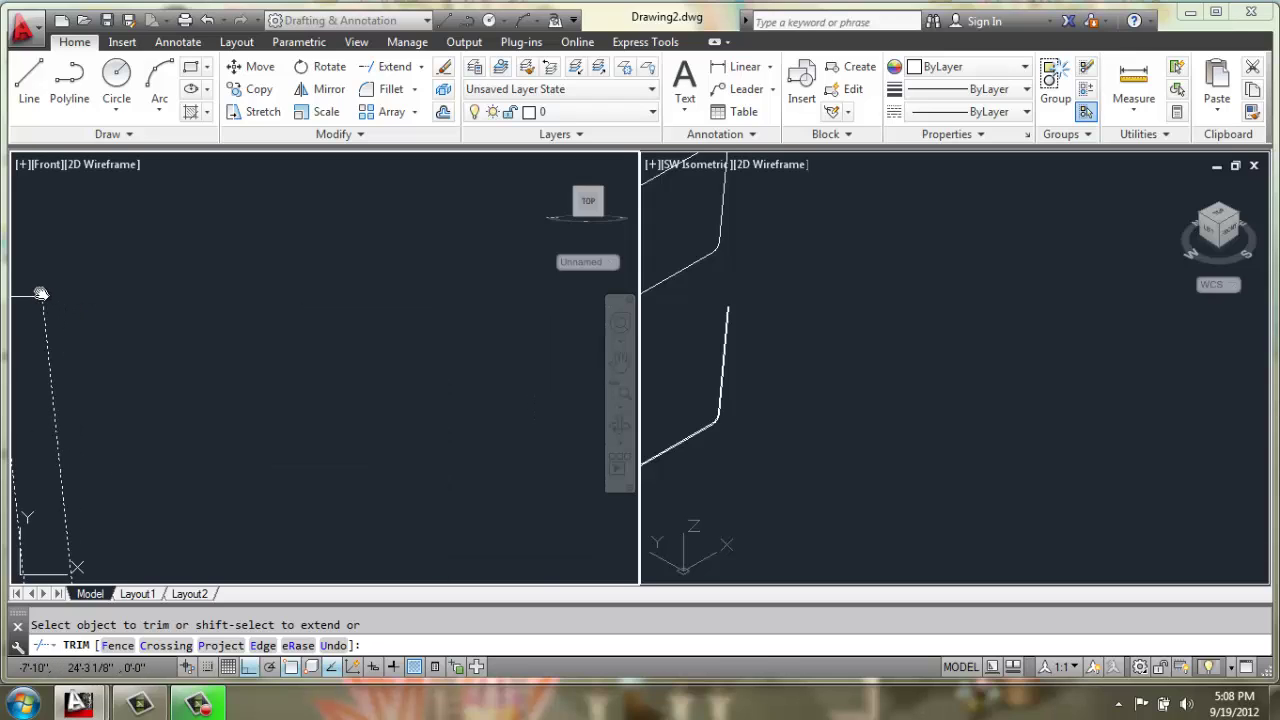
scroll(64, 278, down, 2)
scroll(476, 294, up, 3)
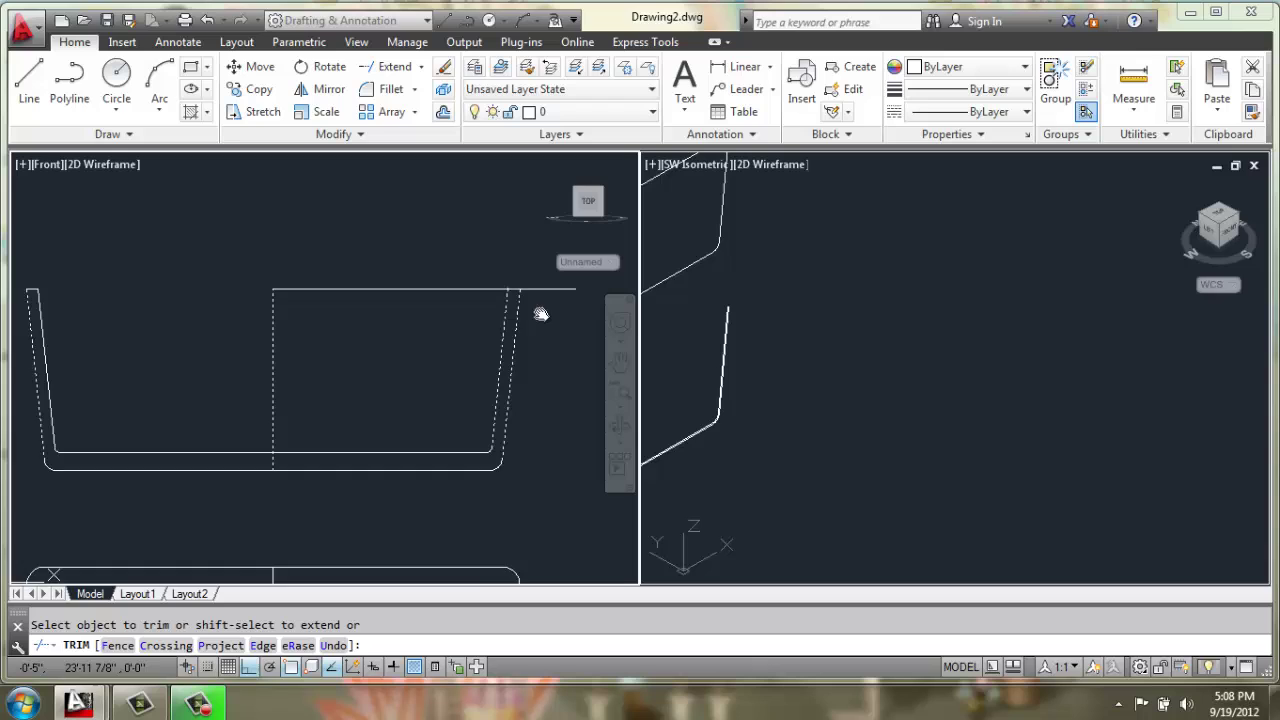
click(507, 290)
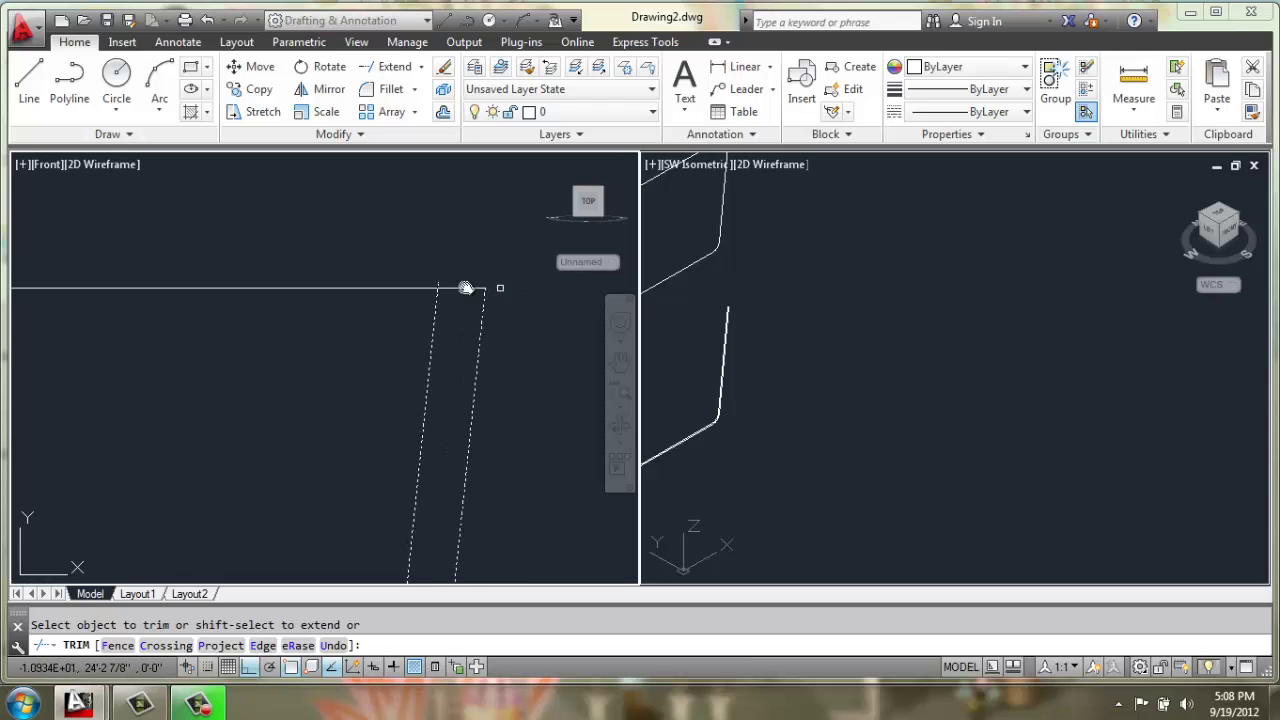
click(423, 290)
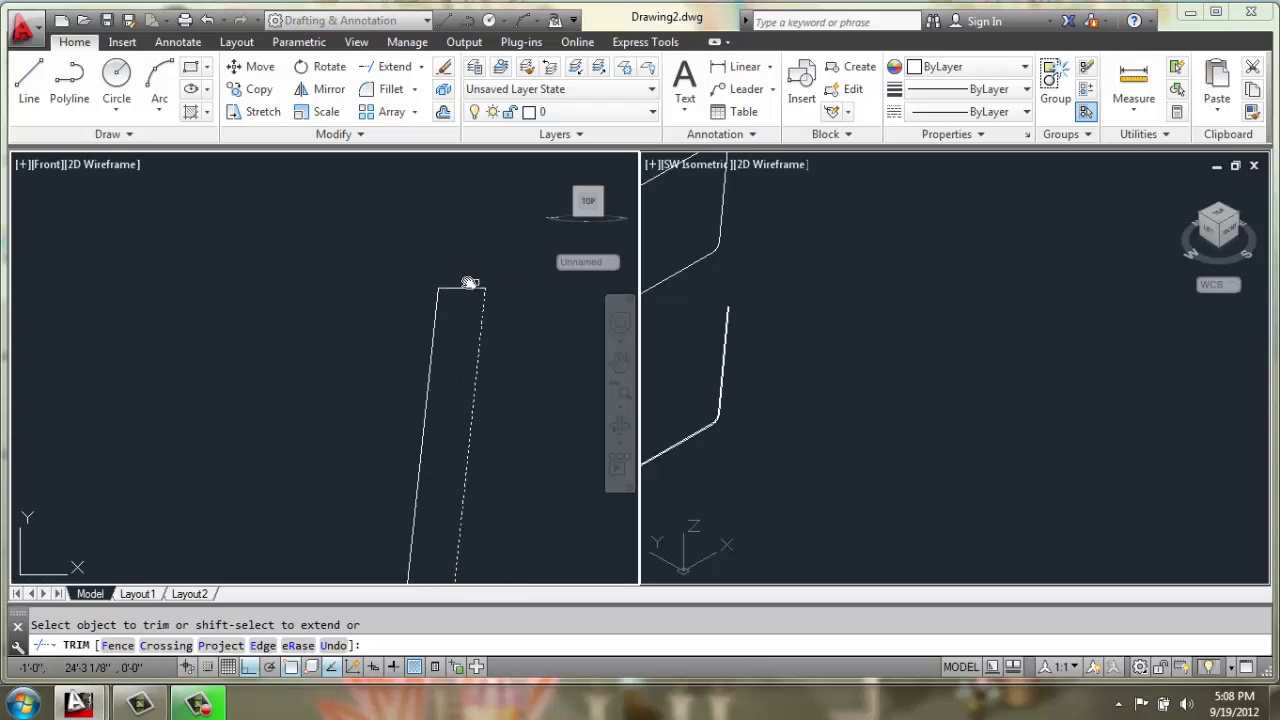
key(Return)
scroll(349, 300, down, 4)
scroll(290, 325, up, 1)
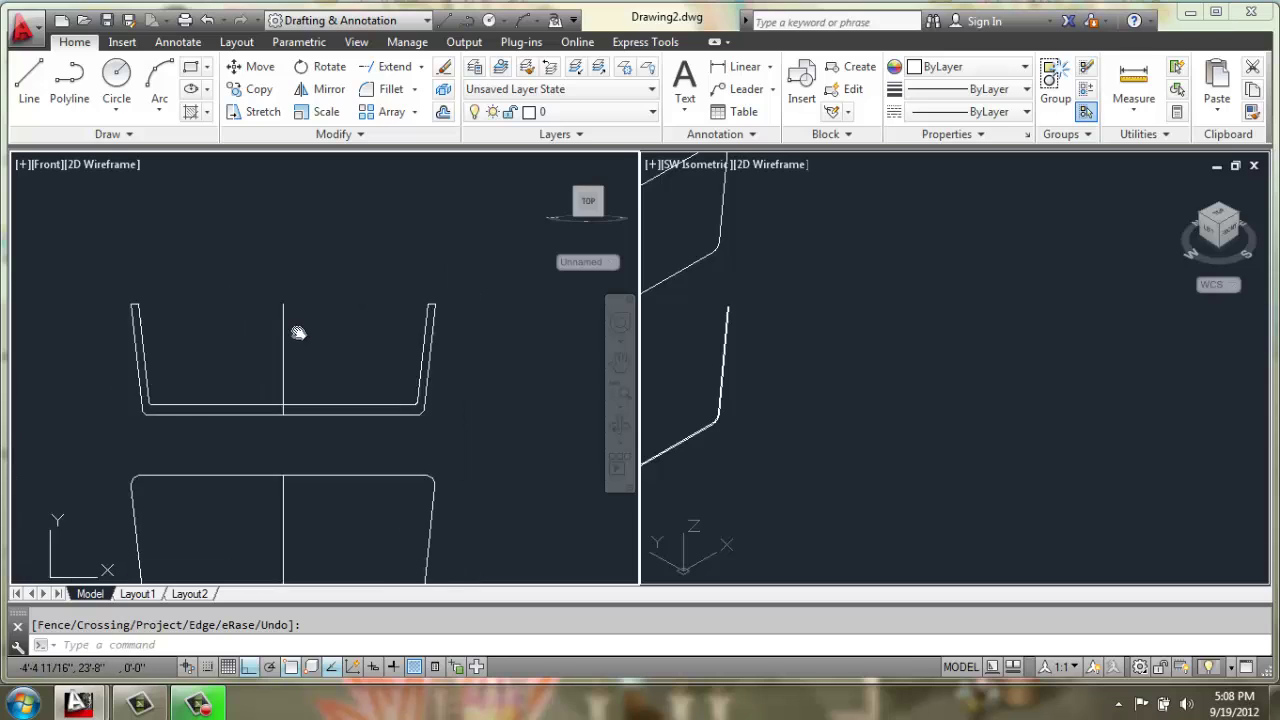
scroll(150, 318, up, 4)
scroll(176, 266, up, 4)
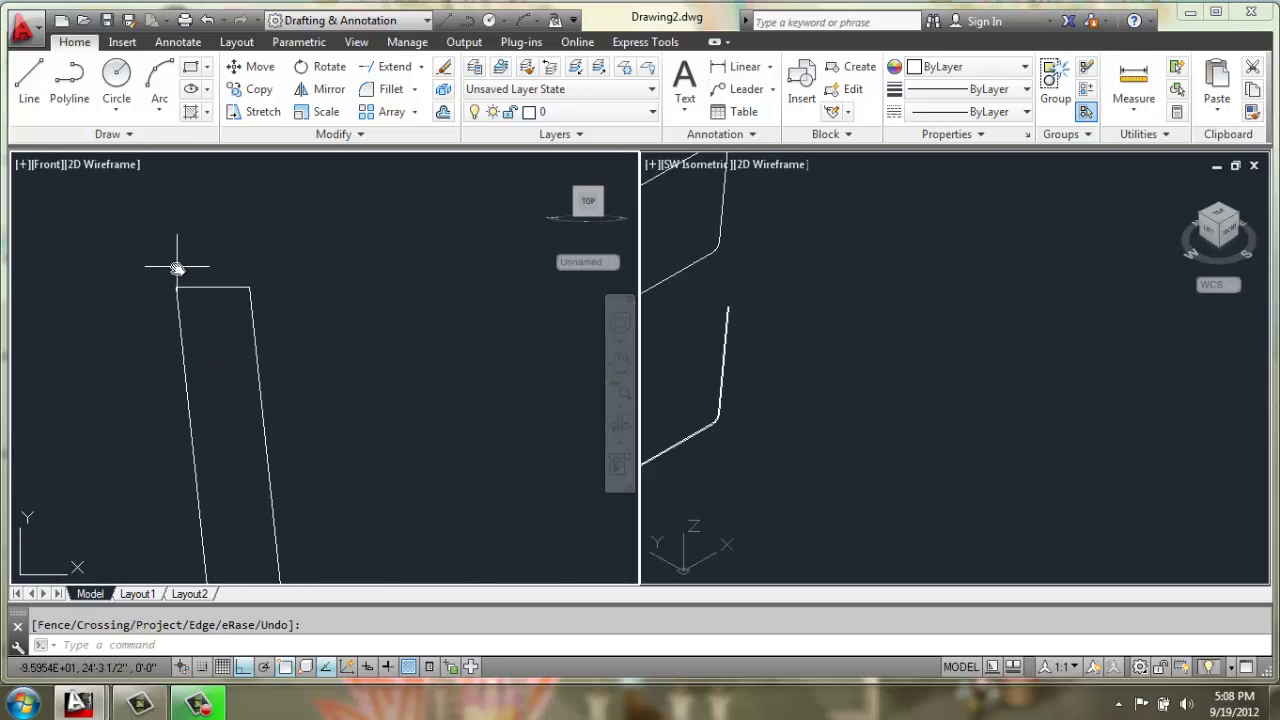
Step: Set the fillet radius to .5 and round both top corners of the left wall cap
key(Escape)
text(f)
key(Return)
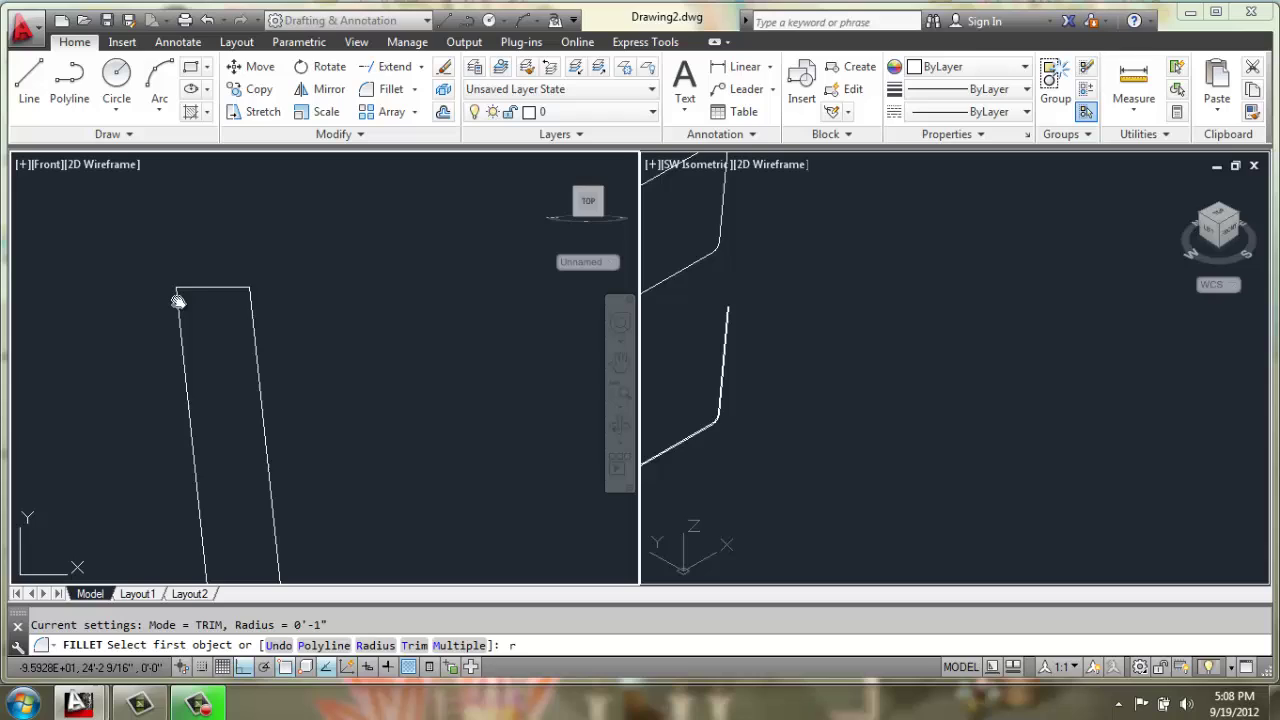
text(r)
key(Return)
text(.5)
key(Return)
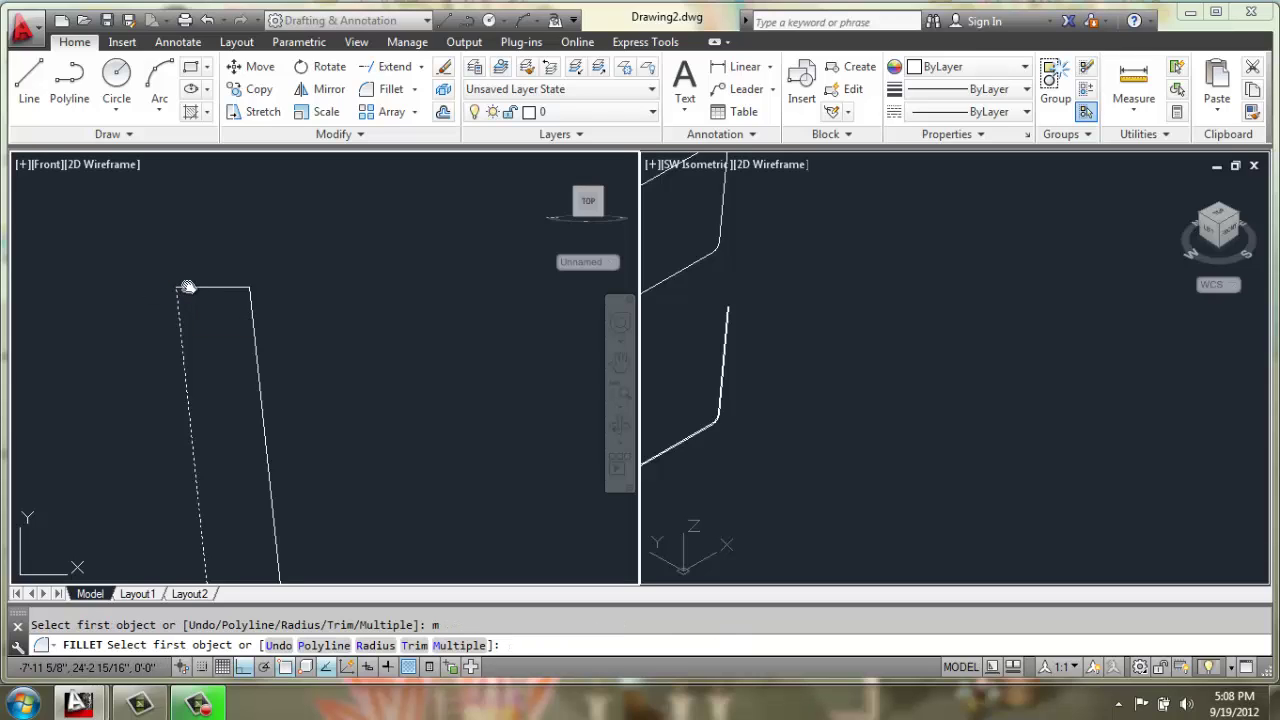
click(186, 288)
click(196, 289)
click(231, 289)
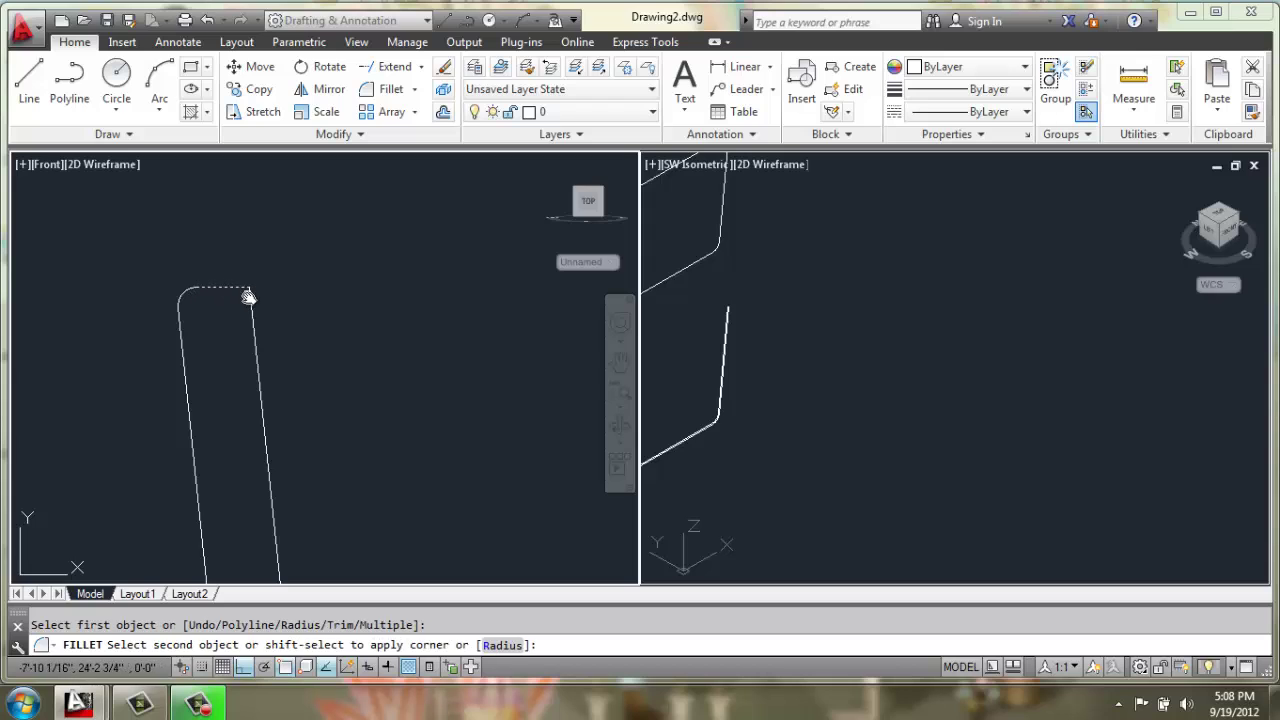
click(249, 300)
Step: Round the top corner of the other wall outline with the same .5 fillet
scroll(247, 297, down, 3)
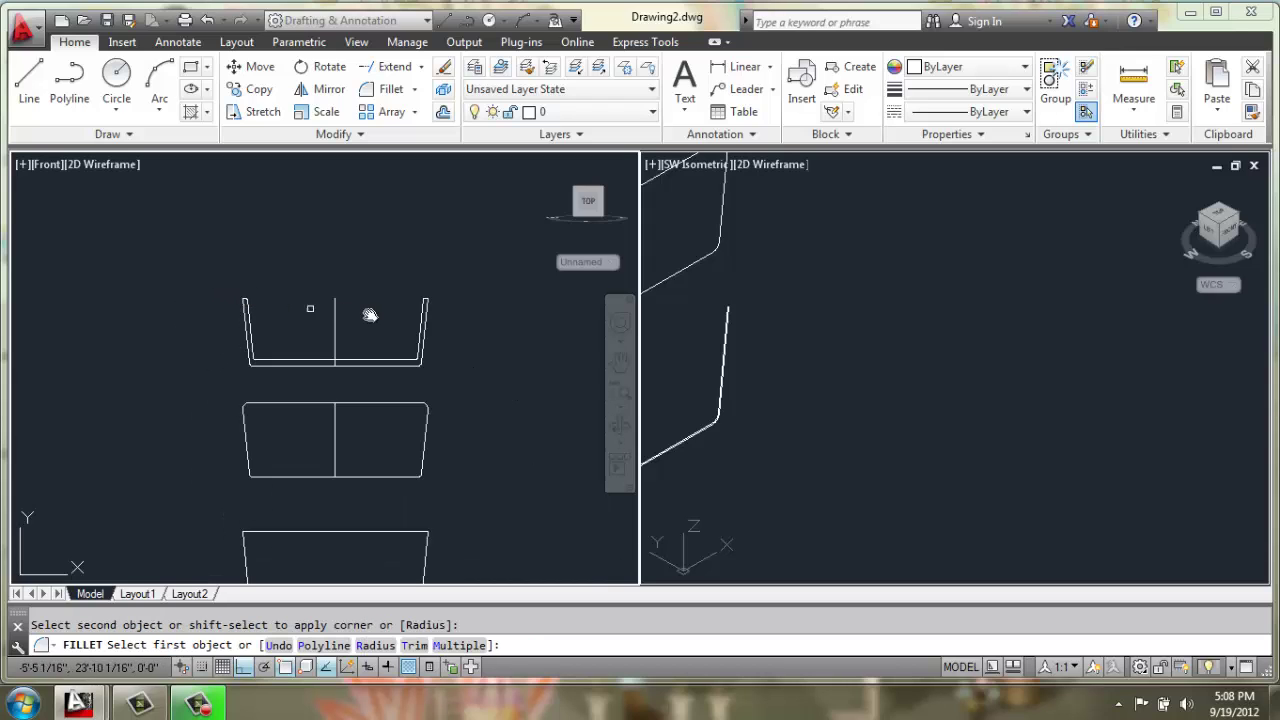
scroll(440, 308, up, 1)
scroll(440, 303, up, 2)
scroll(318, 271, up, 2)
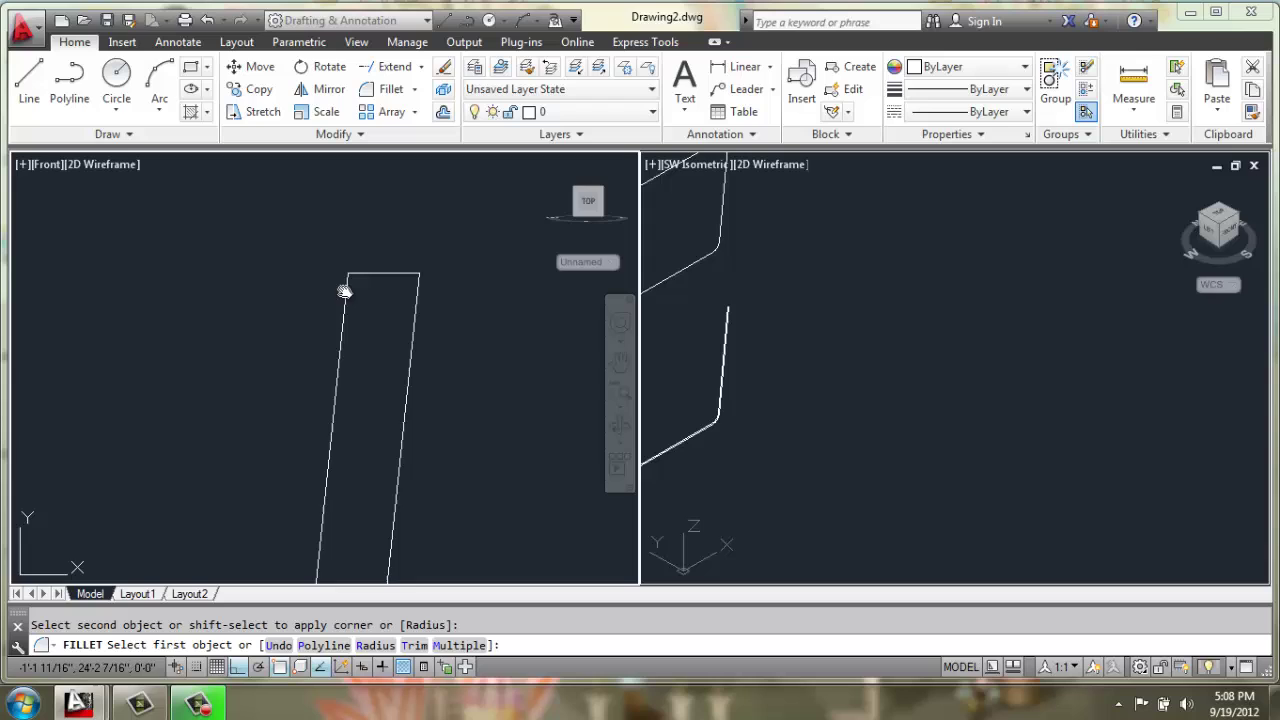
click(346, 290)
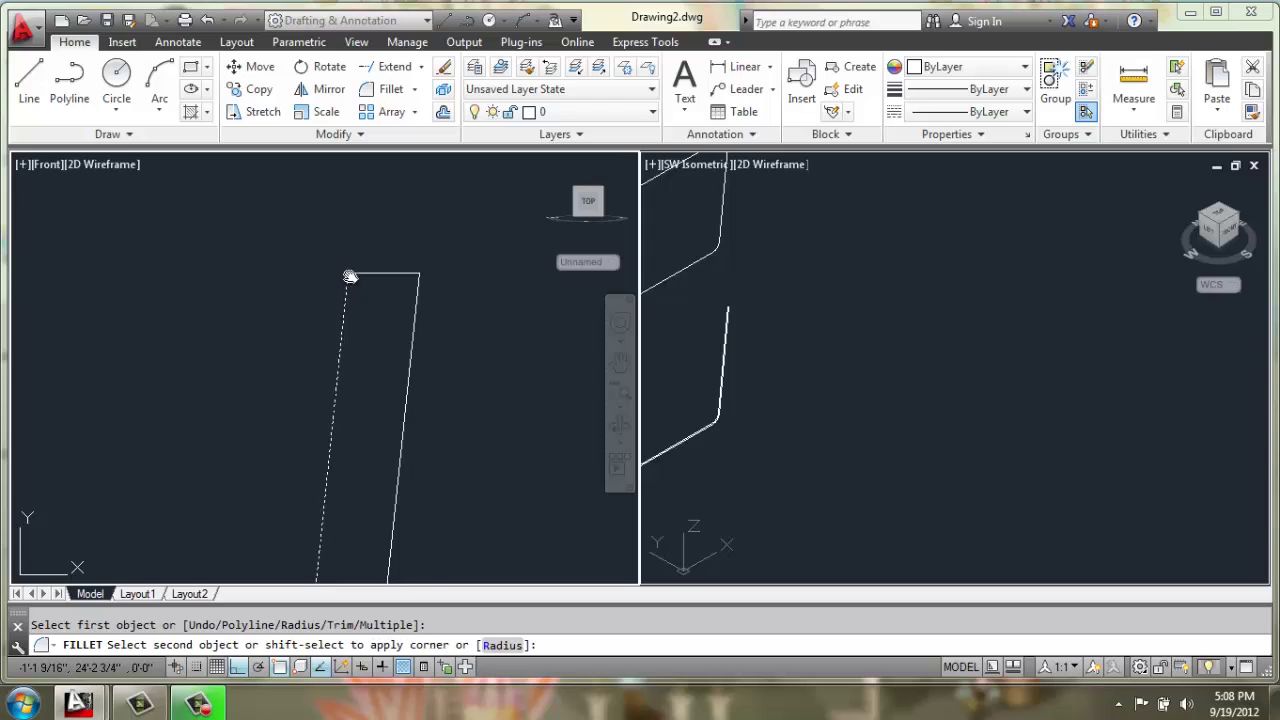
click(416, 290)
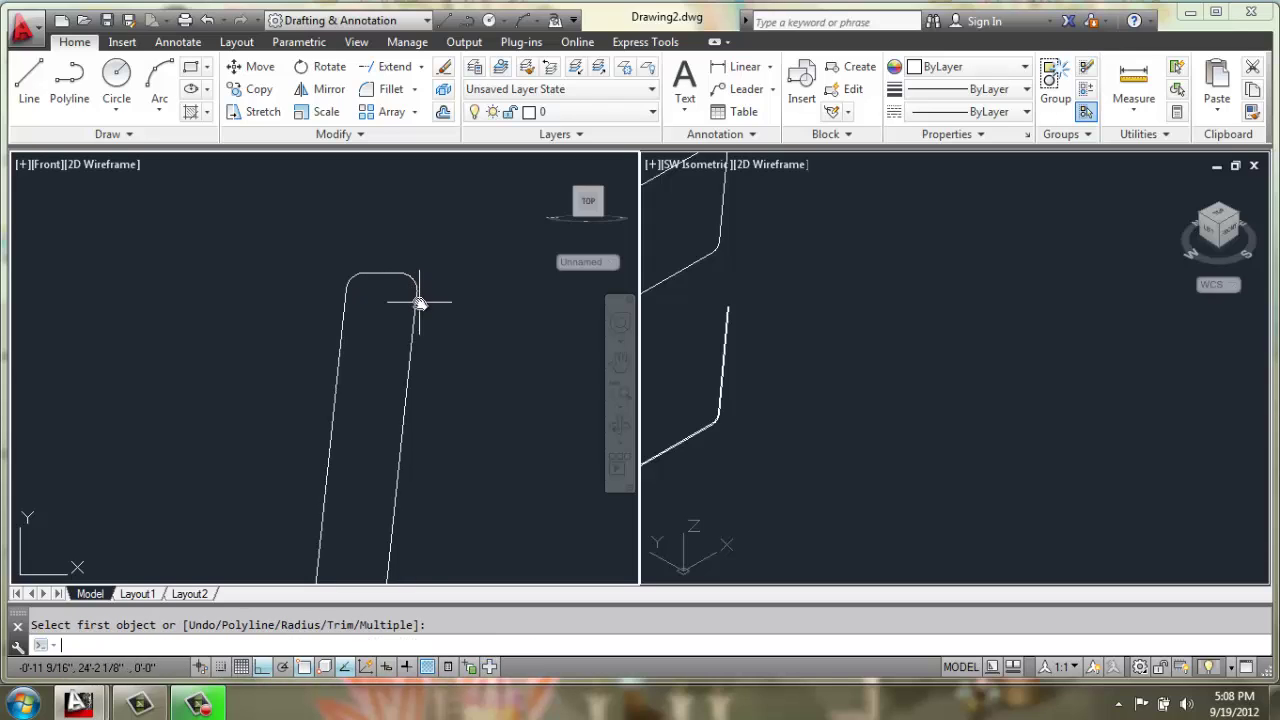
key(Escape)
scroll(419, 302, down, 3)
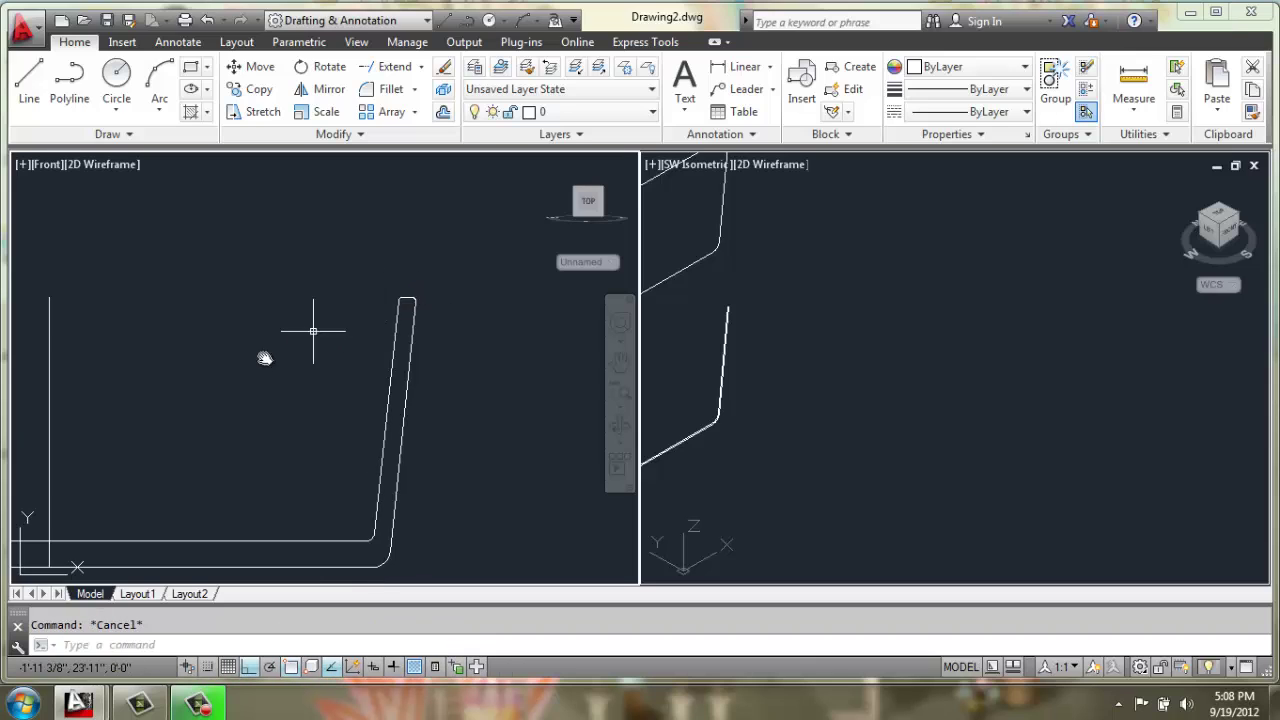
Step: Join the tub's walls and base lines, then cancel a second join on the outline
scroll(311, 343, down, 2)
middle_drag(311, 343, 458, 355)
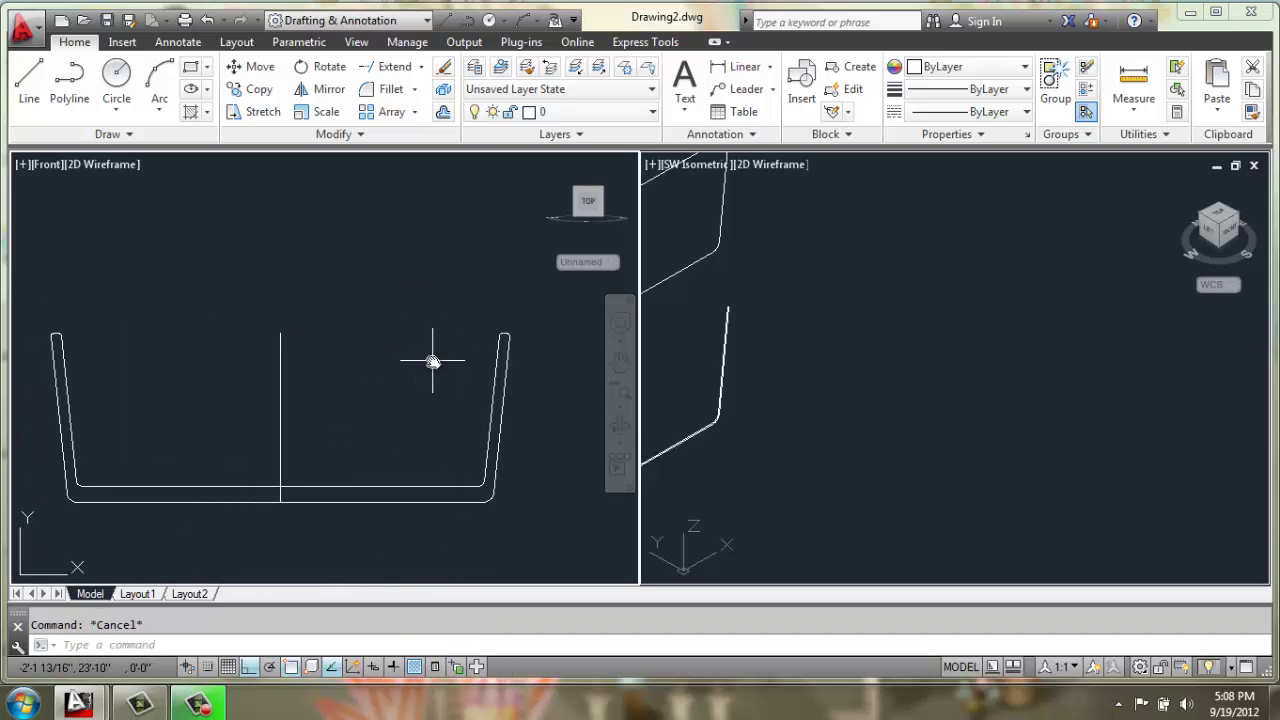
text(j)
key(Return)
click(510, 318)
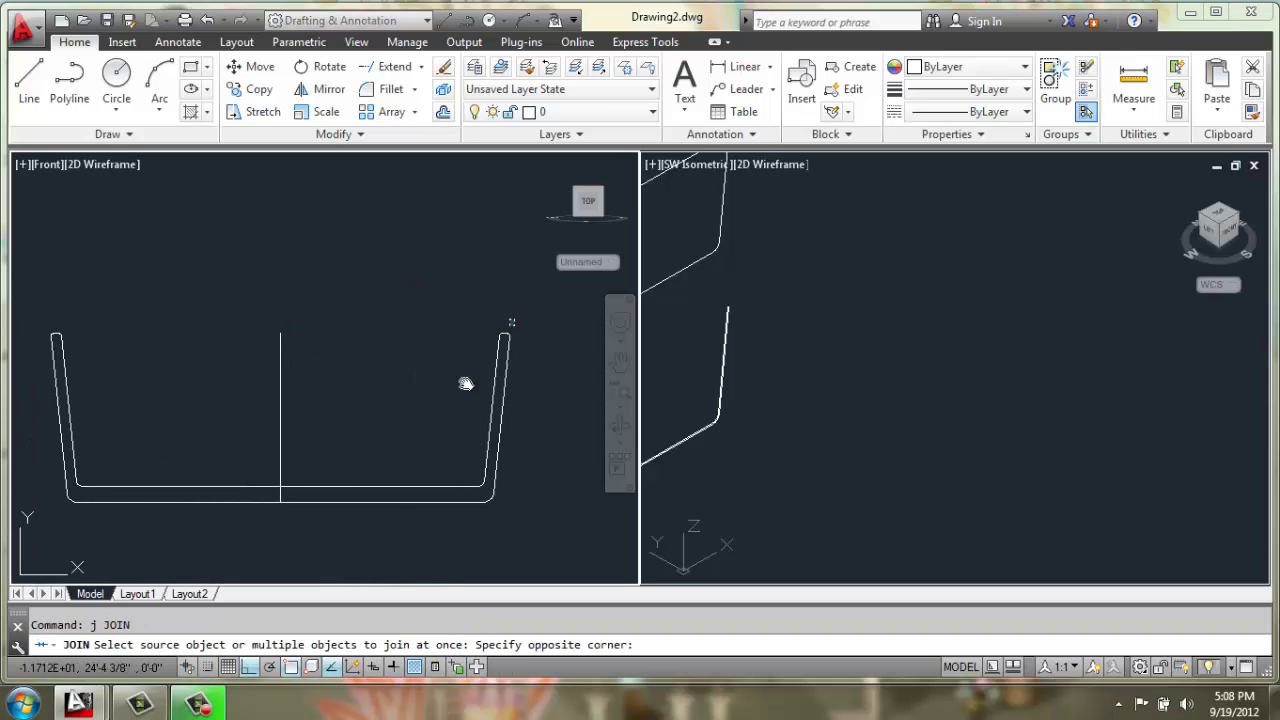
click(290, 540)
click(110, 302)
click(24, 490)
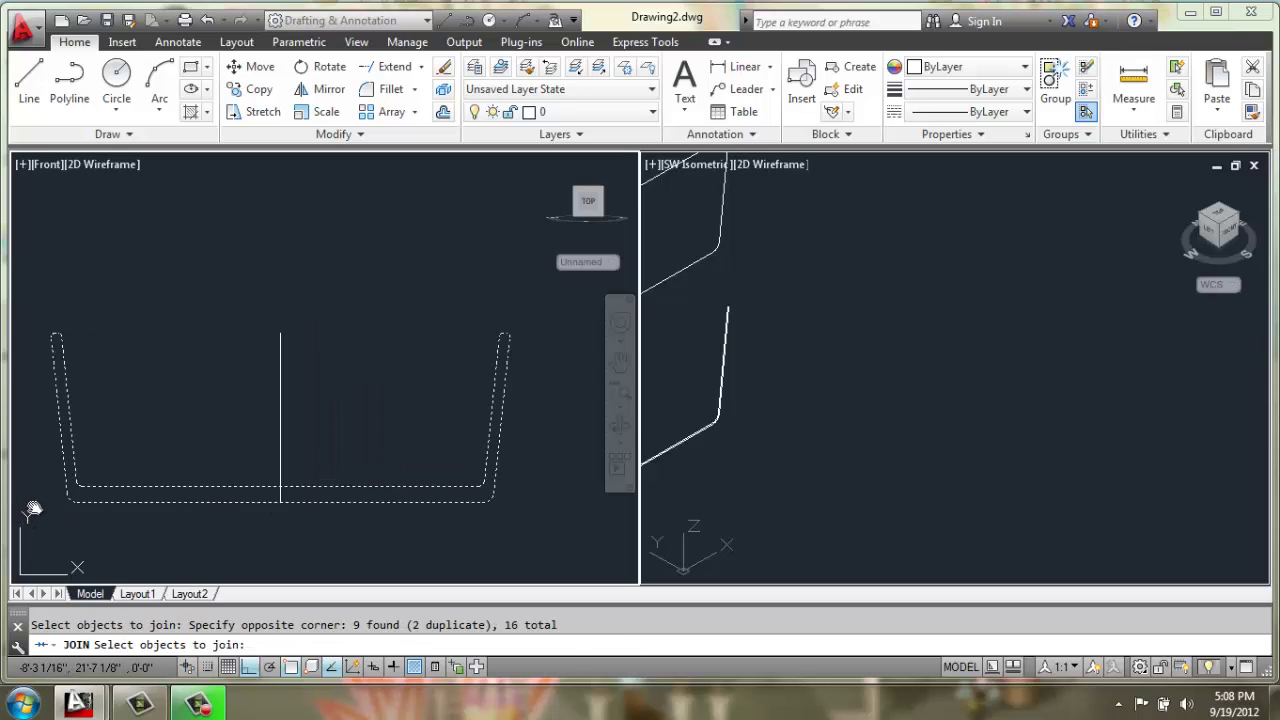
key(Return)
click(417, 490)
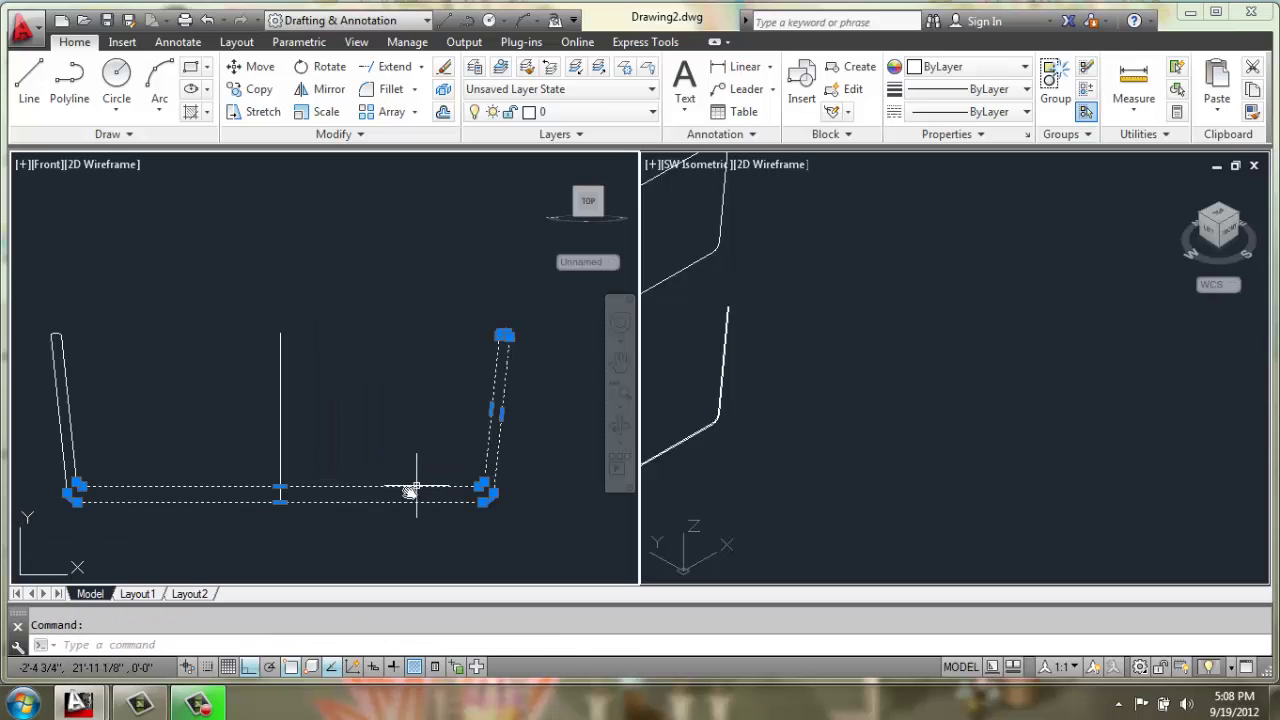
key(Return)
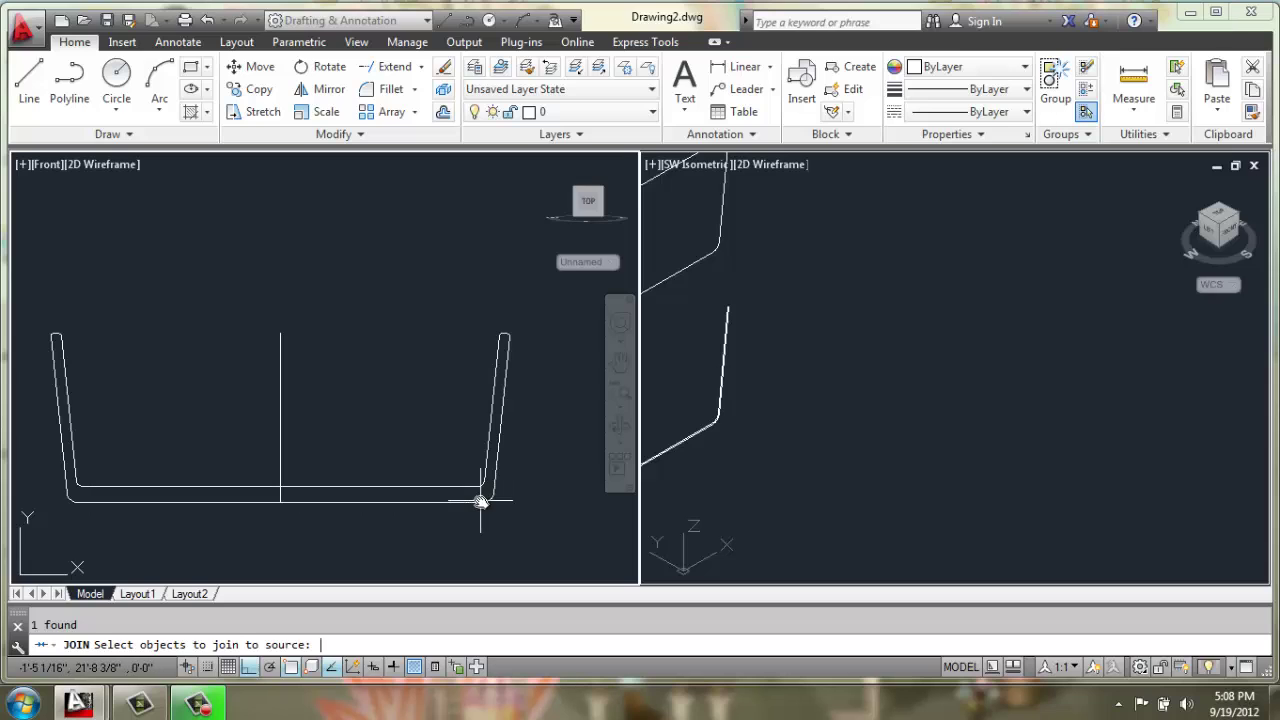
key(Escape)
Step: Join both walls and the base again into a single 5-segment polyline
text(j)
key(Return)
click(522, 326)
click(366, 534)
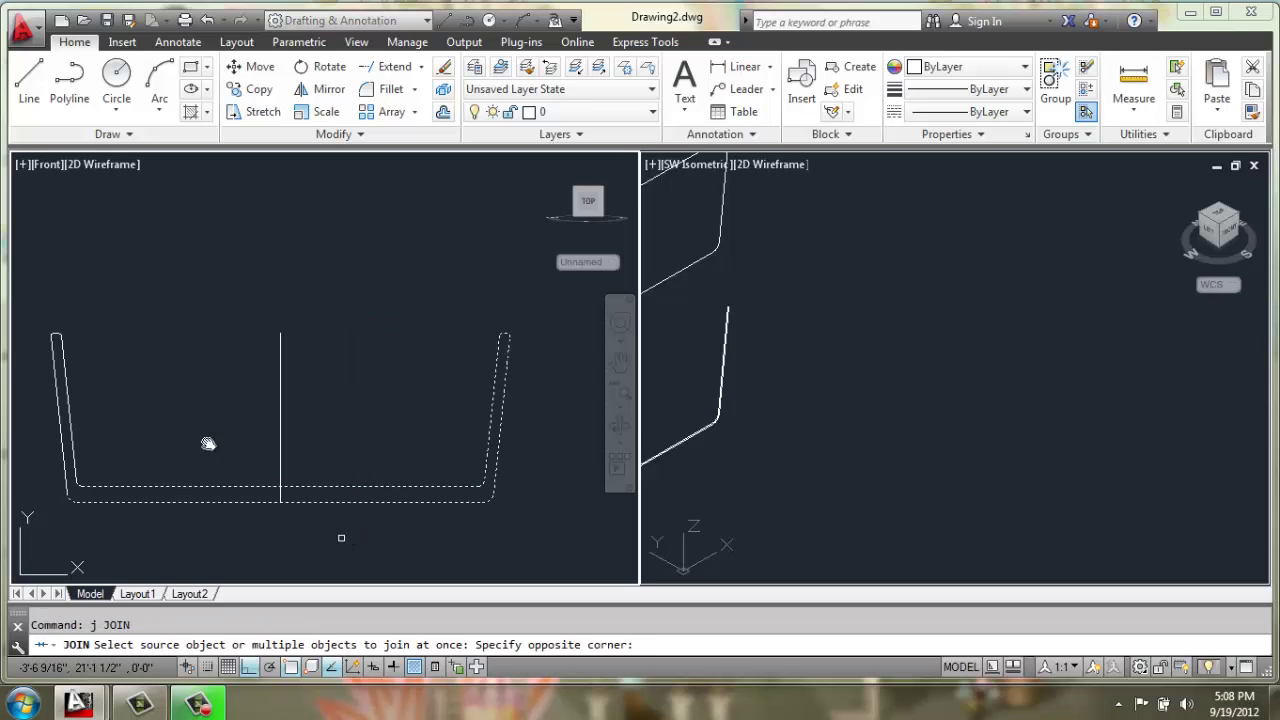
click(126, 305)
click(15, 534)
key(Return)
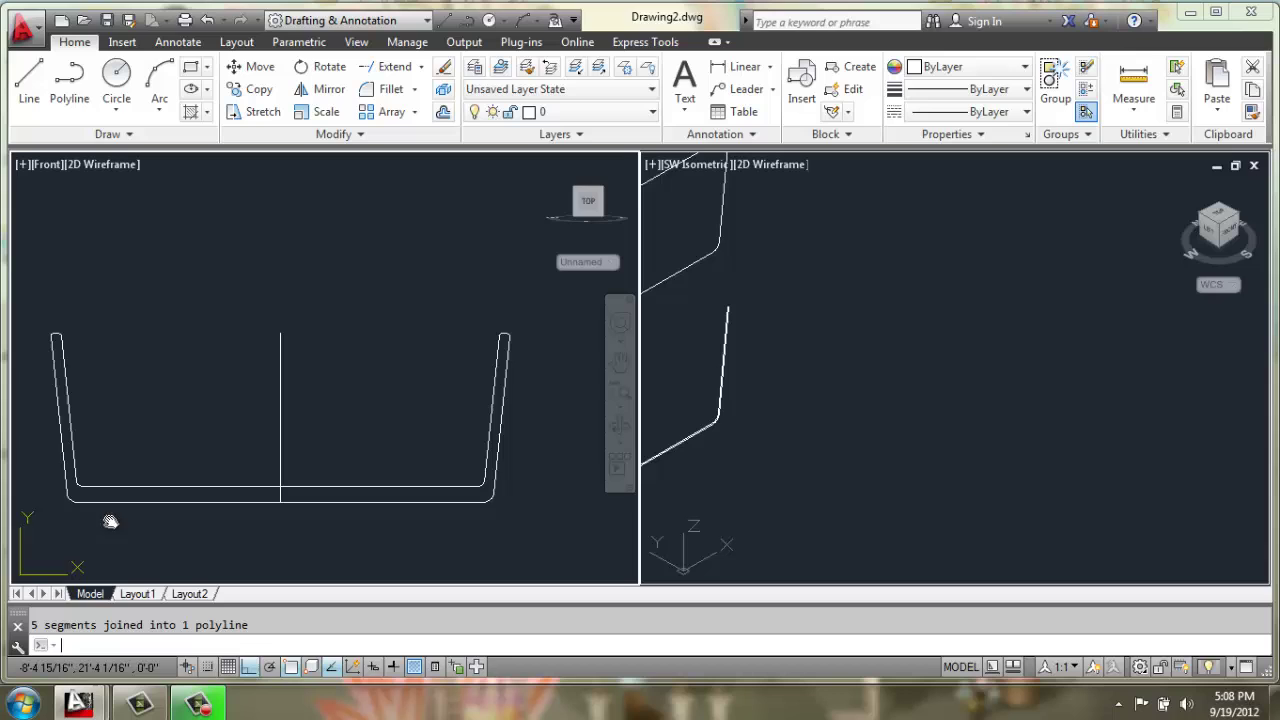
scroll(194, 486, down, 5)
middle_drag(243, 514, 320, 320)
Step: Zoom and pan the Front view to centre all four stacked sofa profiles
scroll(315, 327, down, 3)
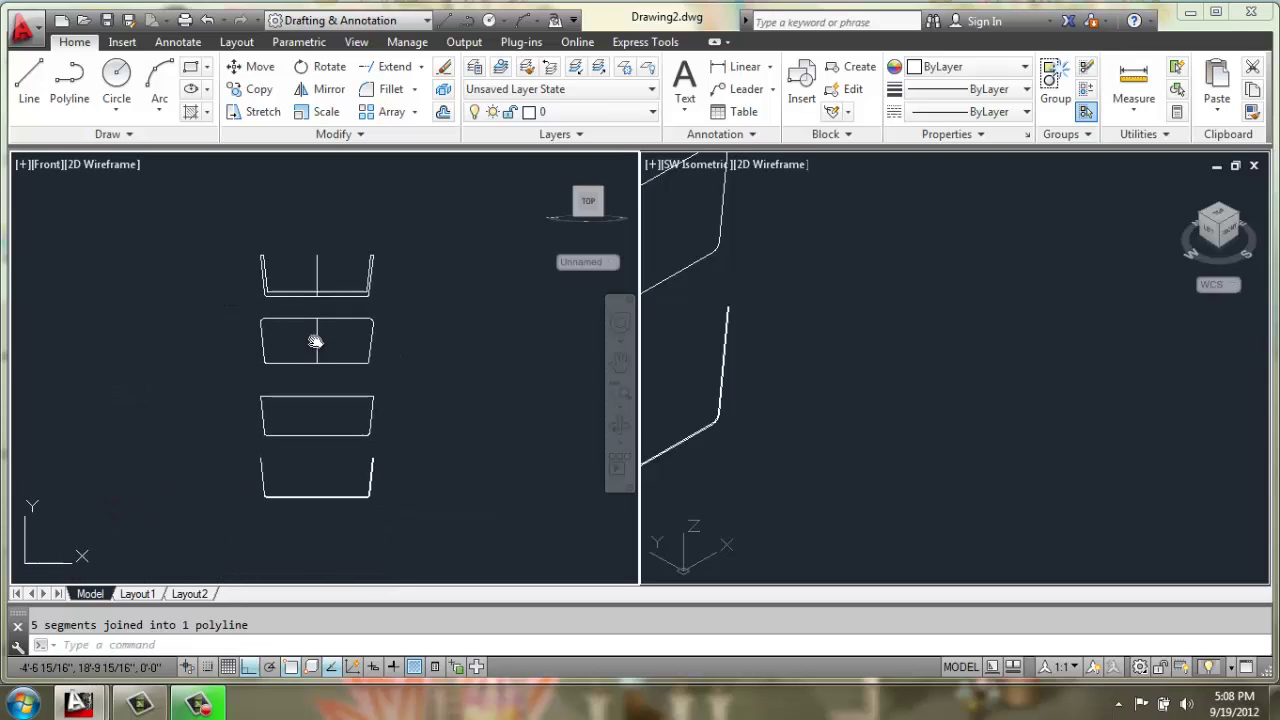
scroll(316, 338, up, 2)
middle_drag(322, 340, 330, 328)
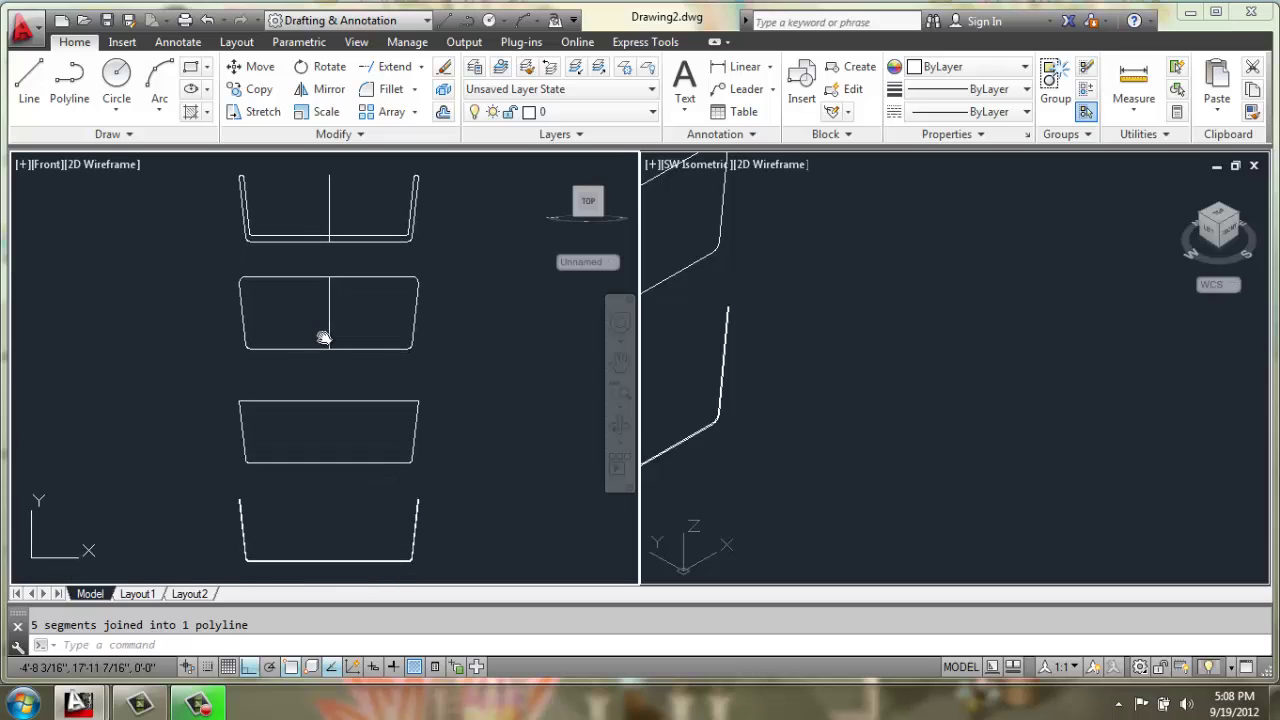